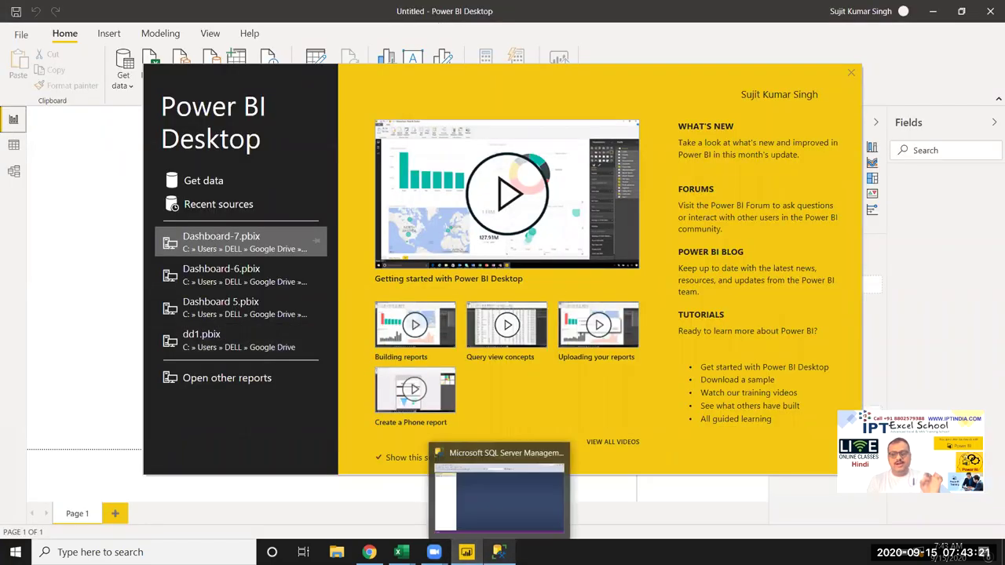
Step: In SSMS, connect to the server, expand Databases > IPT > Tables and select dbo.Data
{"action": "left_click", "coordinate": [499, 491]}
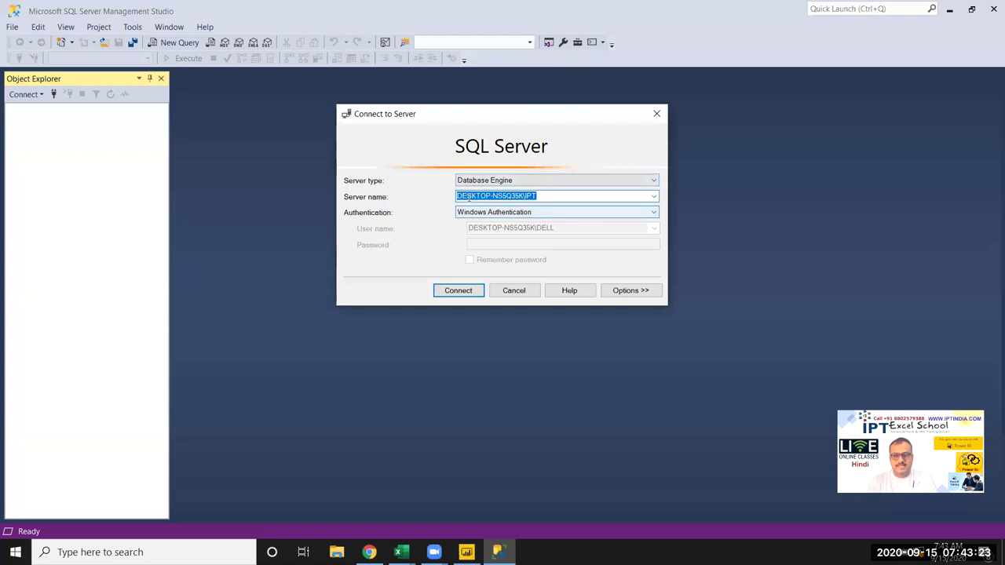
{"action": "left_click", "coordinate": [465, 289]}
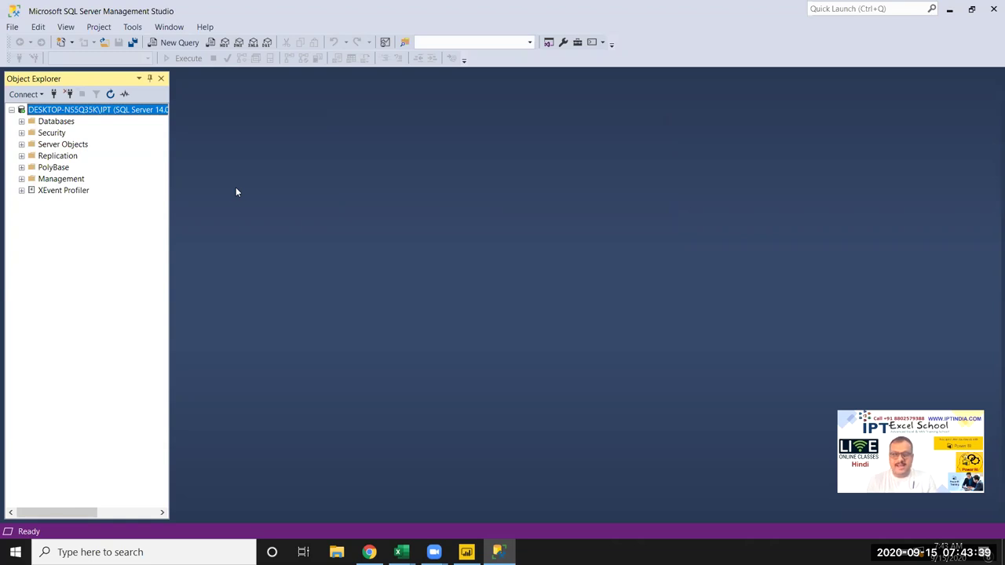
{"action": "left_click", "coordinate": [22, 123]}
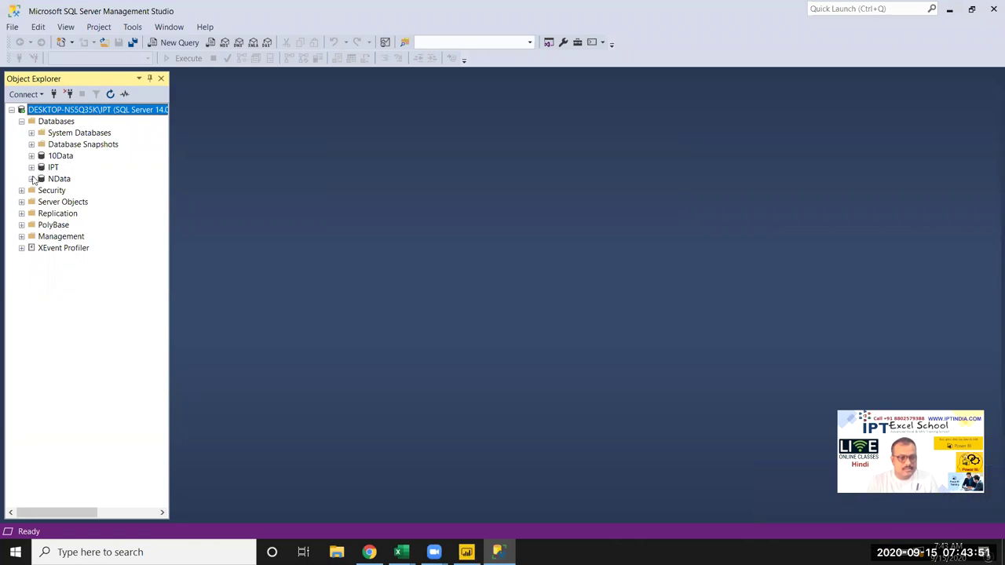
{"action": "left_click", "coordinate": [31, 168]}
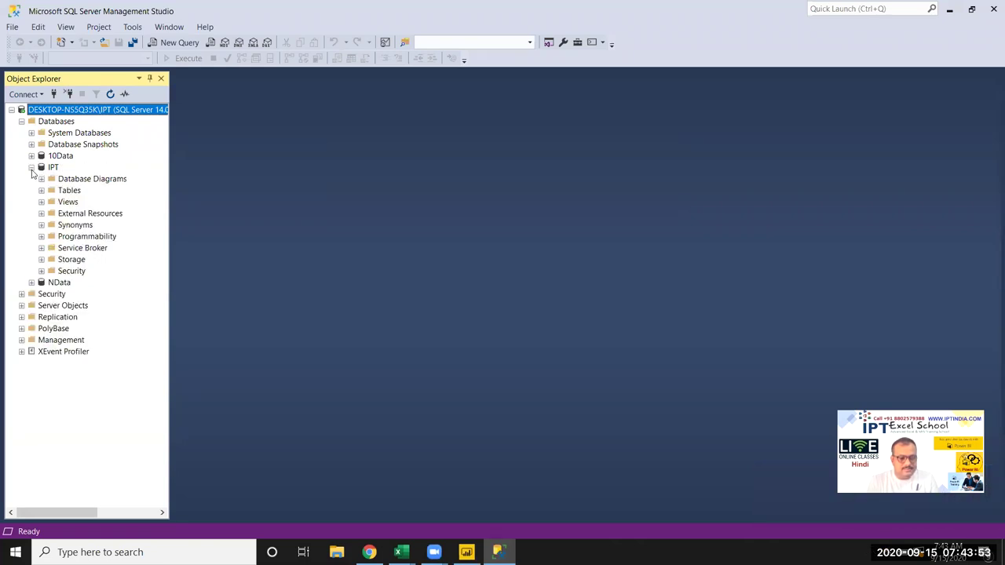
{"action": "left_click", "coordinate": [42, 191]}
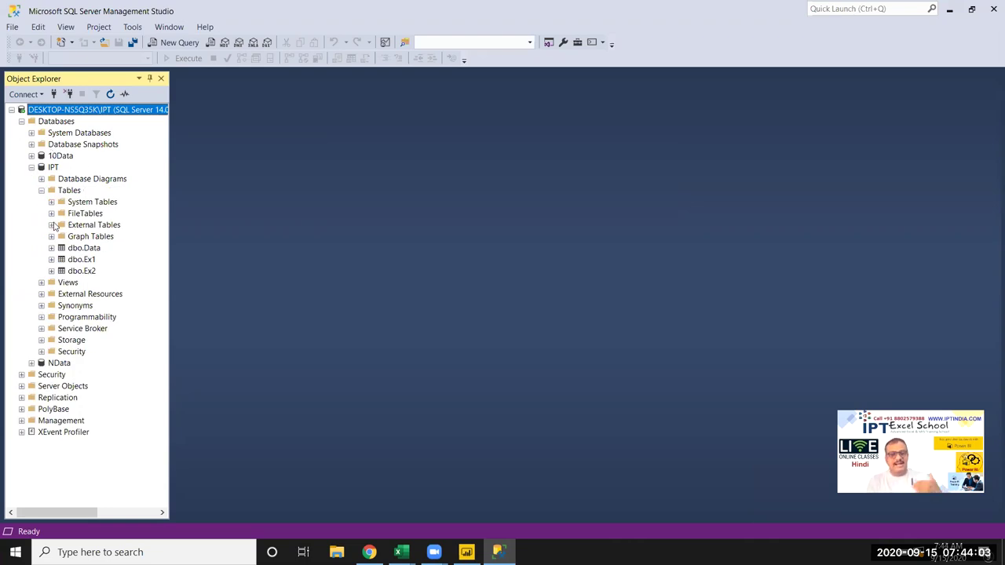
{"action": "left_click", "coordinate": [86, 250]}
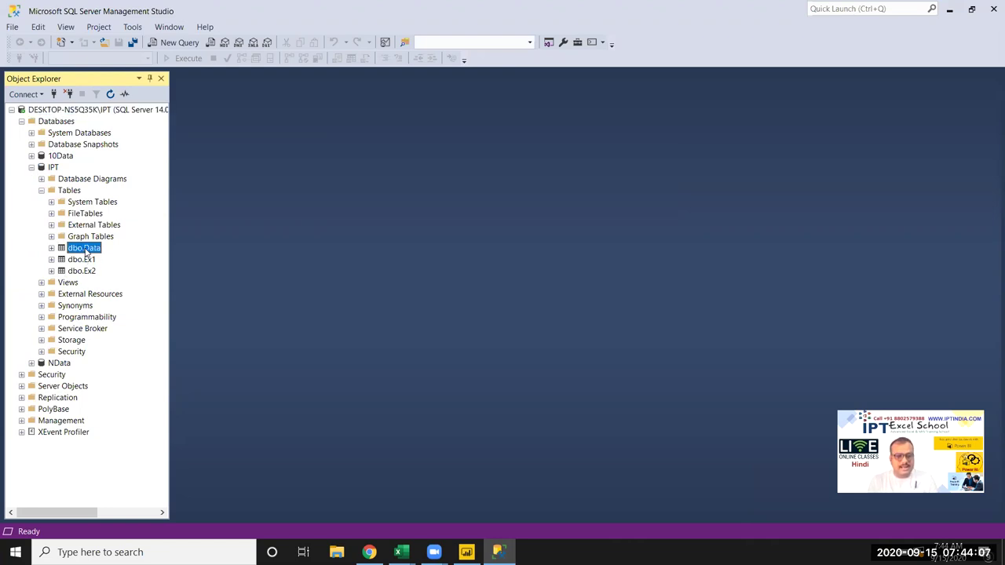
Step: Run Select Top 1000 Rows on dbo.Data and scroll across the 524 returned sales rows
{"action": "right_click", "coordinate": [86, 251]}
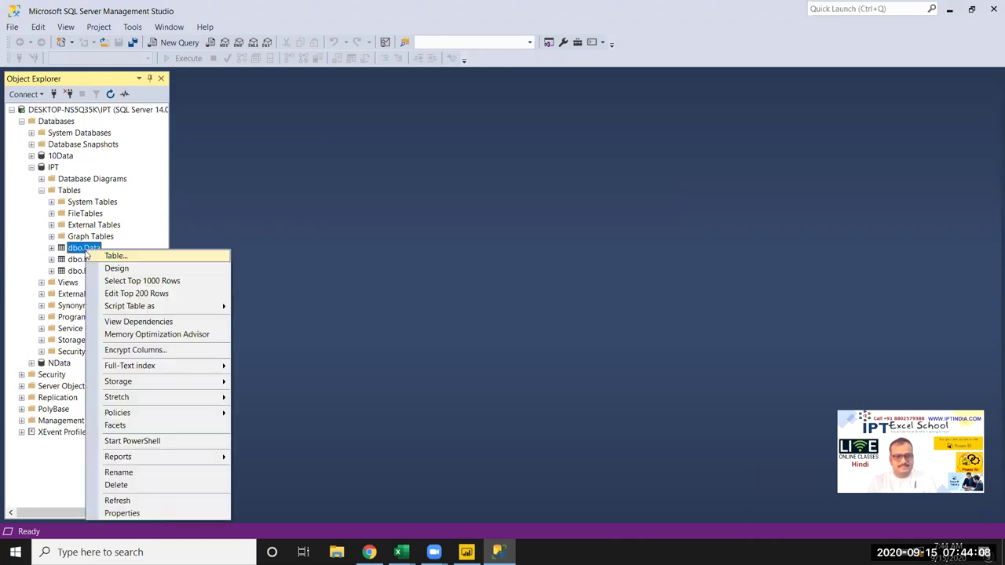
{"action": "left_click", "coordinate": [119, 282]}
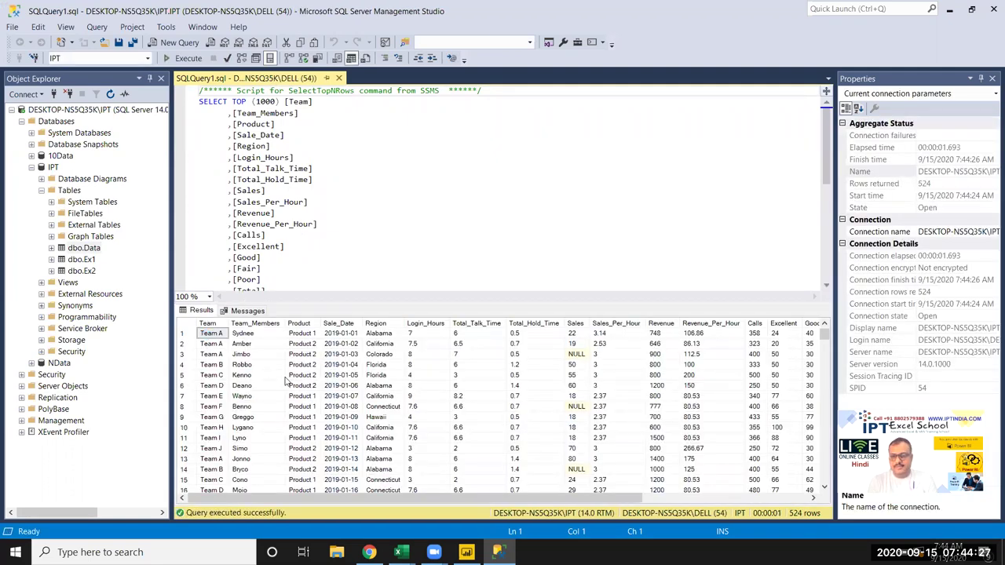
{"action": "mouse_move", "coordinate": [412, 500]}
{"action": "left_mouse_down"}
{"action": "mouse_move", "coordinate": [636, 529]}
{"action": "mouse_move", "coordinate": [618, 500]}
{"action": "mouse_move", "coordinate": [450, 500]}
{"action": "left_mouse_up"}
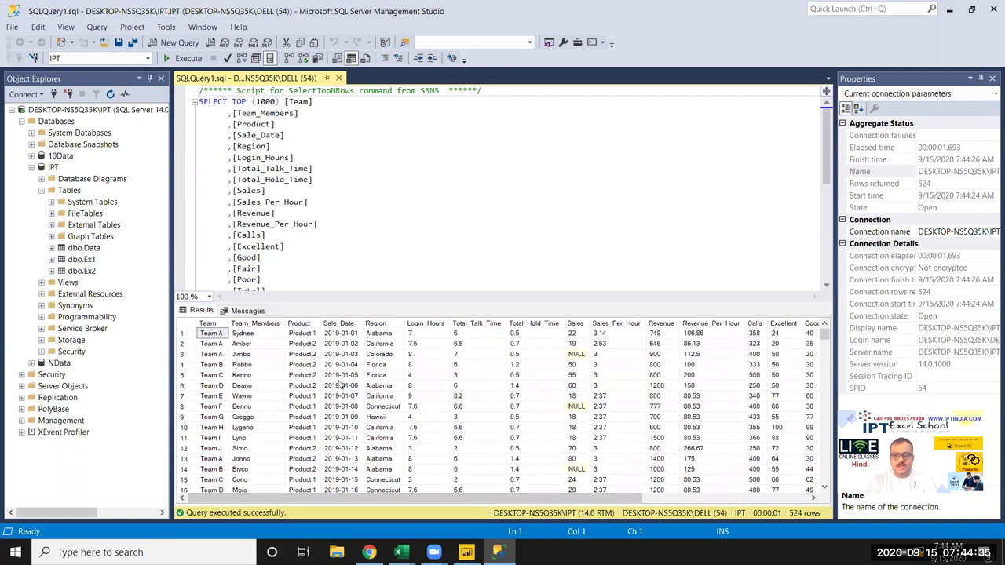
{"action": "mouse_move", "coordinate": [558, 500]}
{"action": "left_mouse_down"}
{"action": "mouse_move", "coordinate": [733, 530]}
{"action": "mouse_move", "coordinate": [486, 473]}
{"action": "left_mouse_up"}
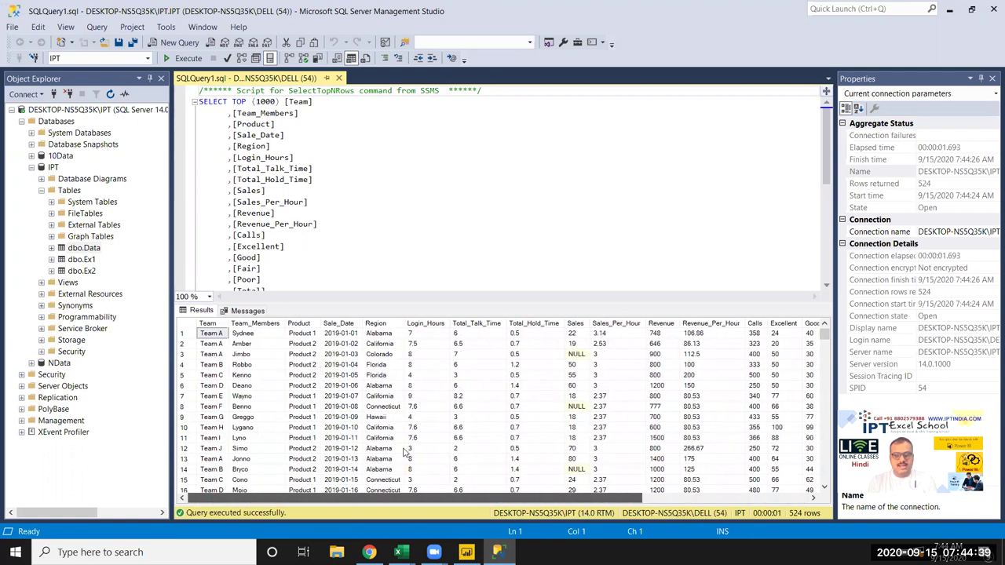
{"action": "left_click", "coordinate": [466, 552]}
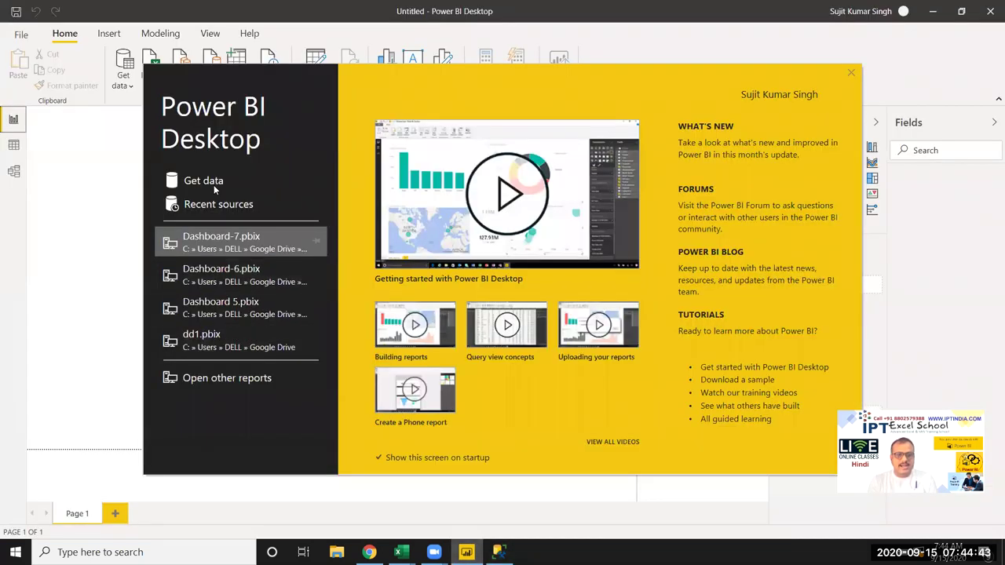
Step: Close the start screen and choose SQL Server database from Get Data's Database connectors
{"action": "left_click", "coordinate": [128, 276]}
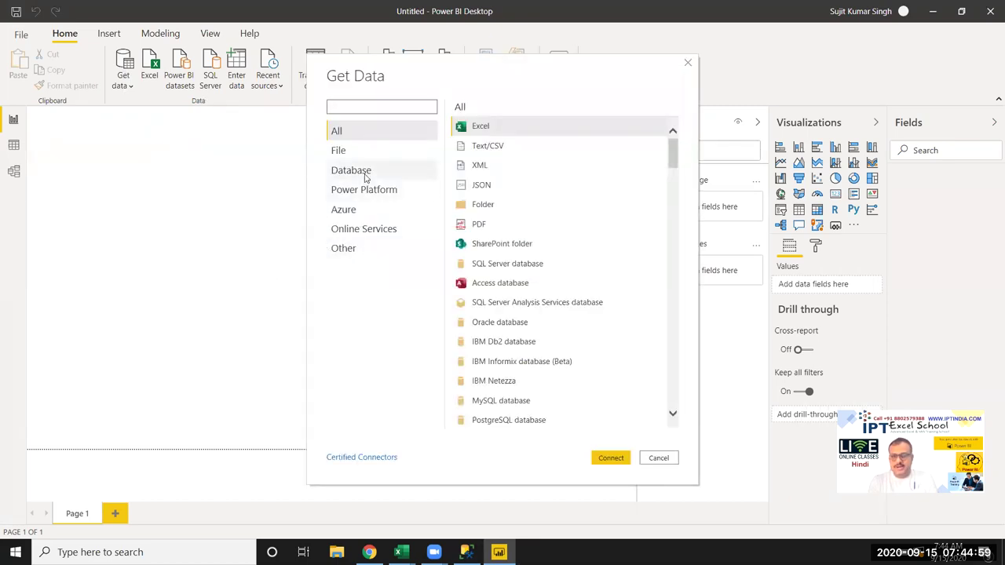
{"action": "scroll", "coordinate": [554, 347], "scroll_direction": "down", "scroll_amount": 1}
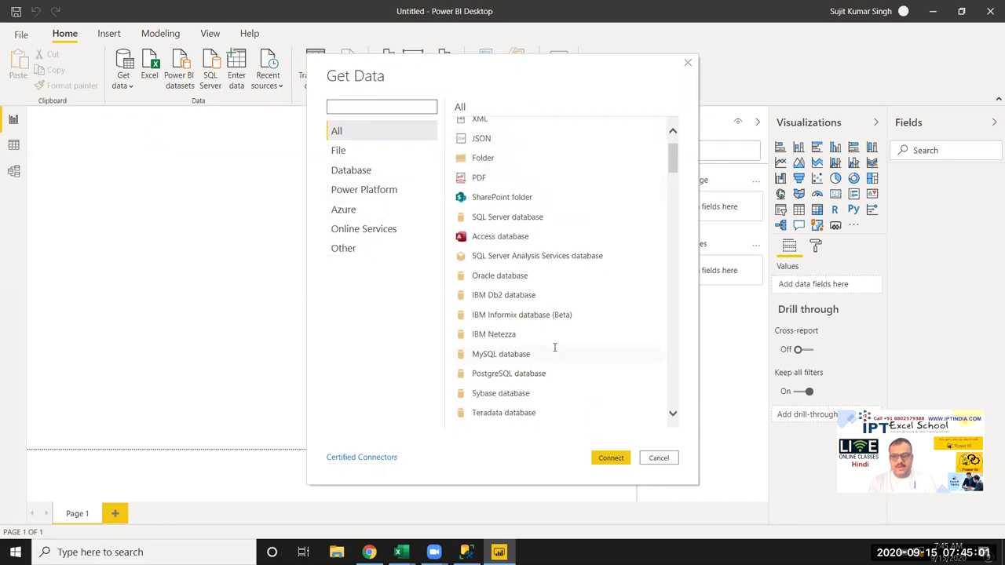
{"action": "left_click", "coordinate": [354, 179]}
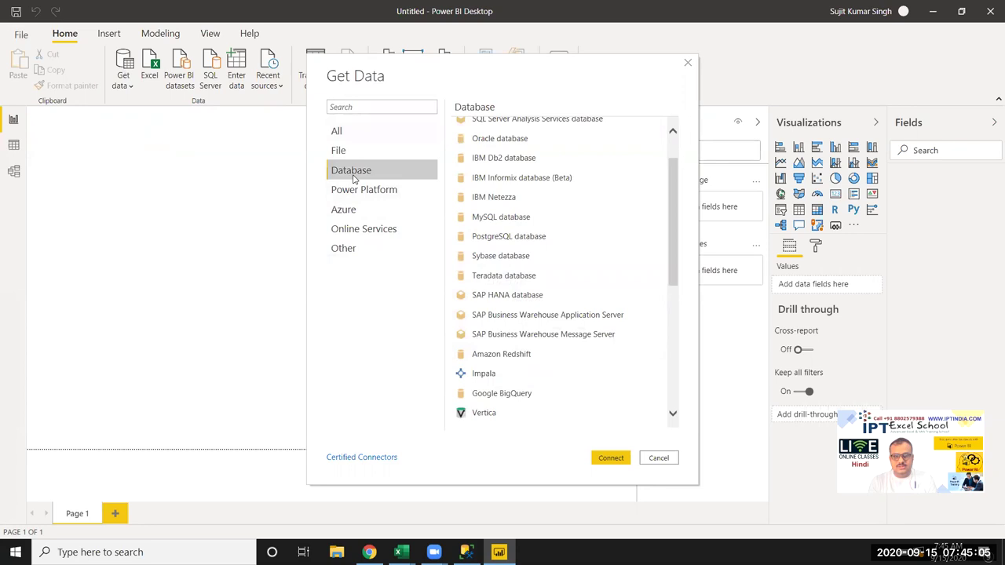
{"action": "scroll", "coordinate": [585, 203], "scroll_direction": "up", "scroll_amount": 2}
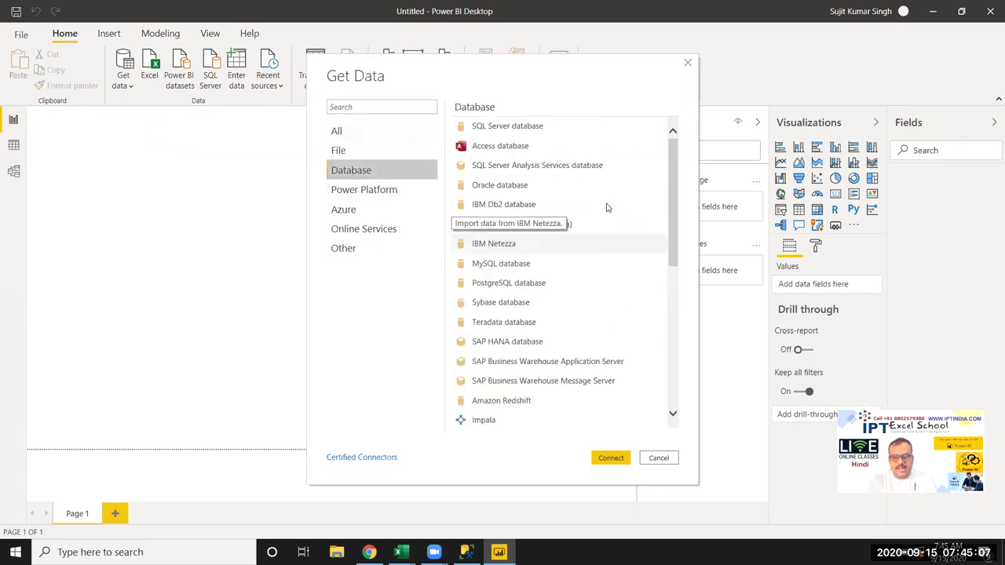
{"action": "left_click", "coordinate": [533, 131]}
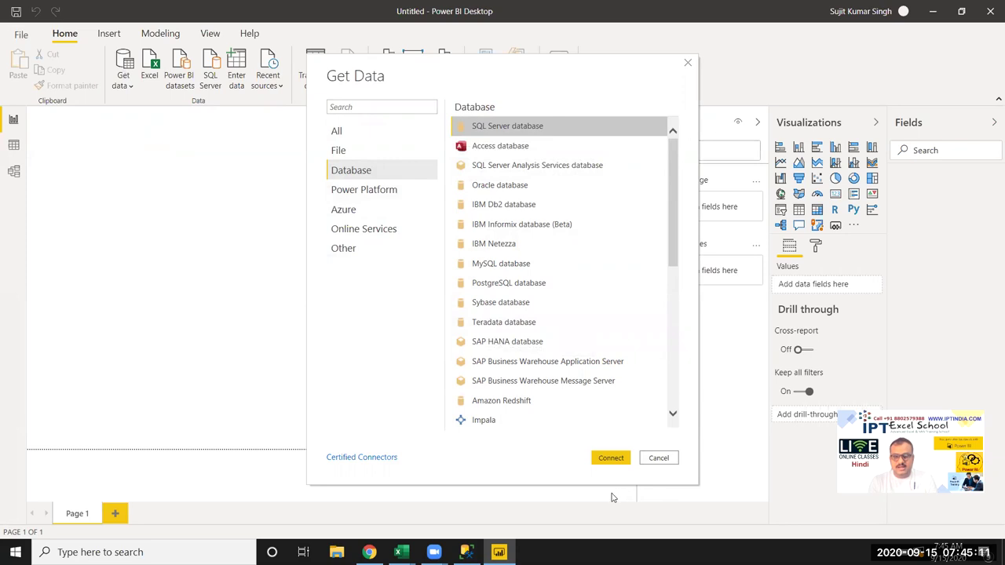
{"action": "left_click", "coordinate": [611, 461]}
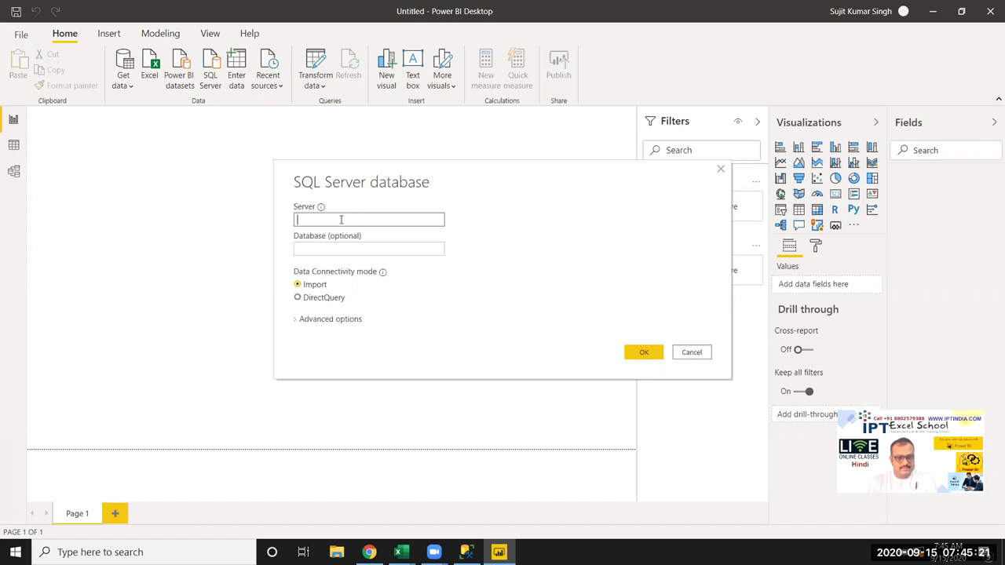
Step: Disconnect and reopen Connect to Server in SSMS, then select the full server name to copy
{"action": "key", "text": "alt+Tab"}
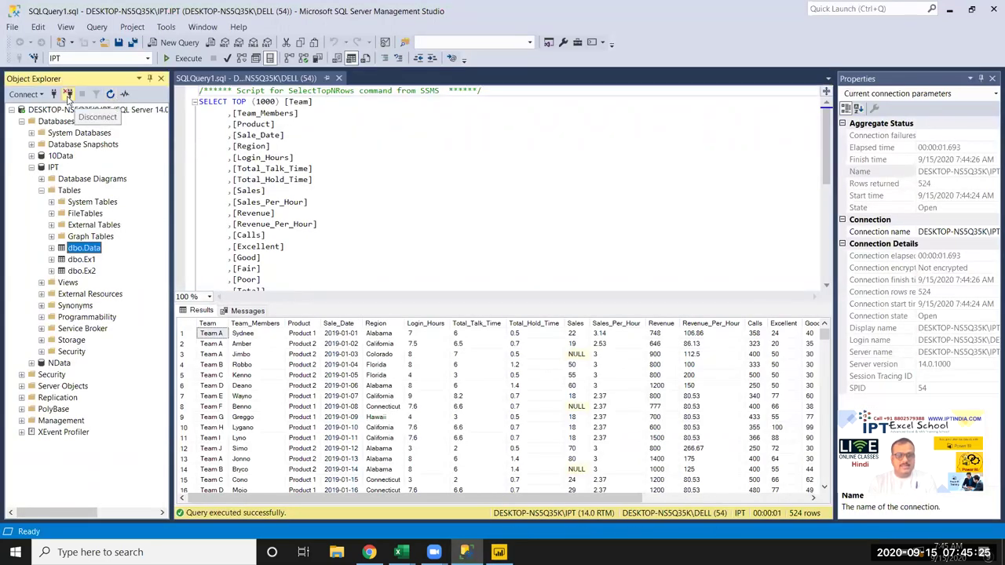
{"action": "left_click", "coordinate": [69, 94]}
{"action": "left_click", "coordinate": [55, 95]}
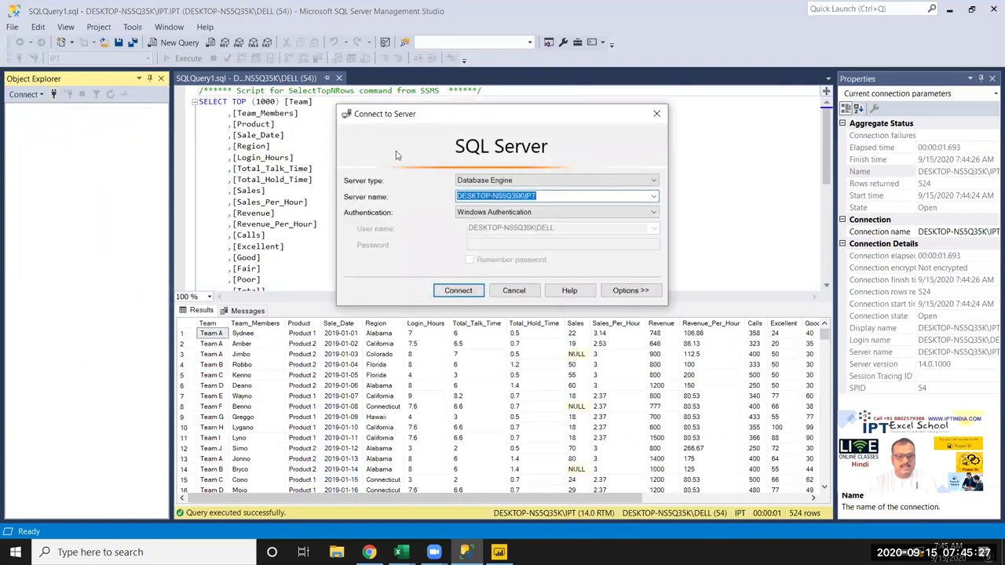
{"action": "left_click", "coordinate": [481, 196]}
{"action": "left_click_drag", "start_coordinate": [525, 196], "coordinate": [541, 197]}
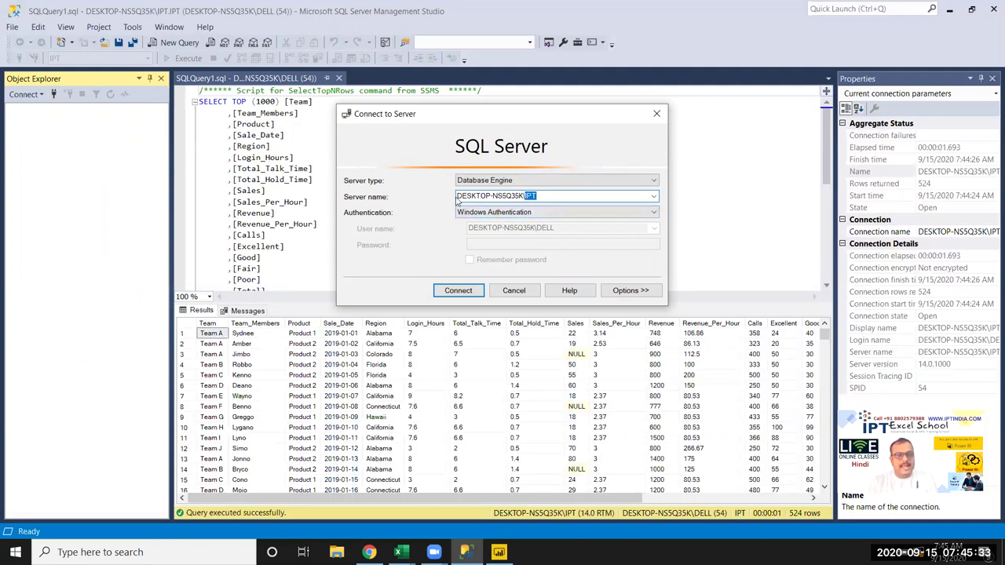
{"action": "left_click_drag", "start_coordinate": [458, 195], "coordinate": [514, 195]}
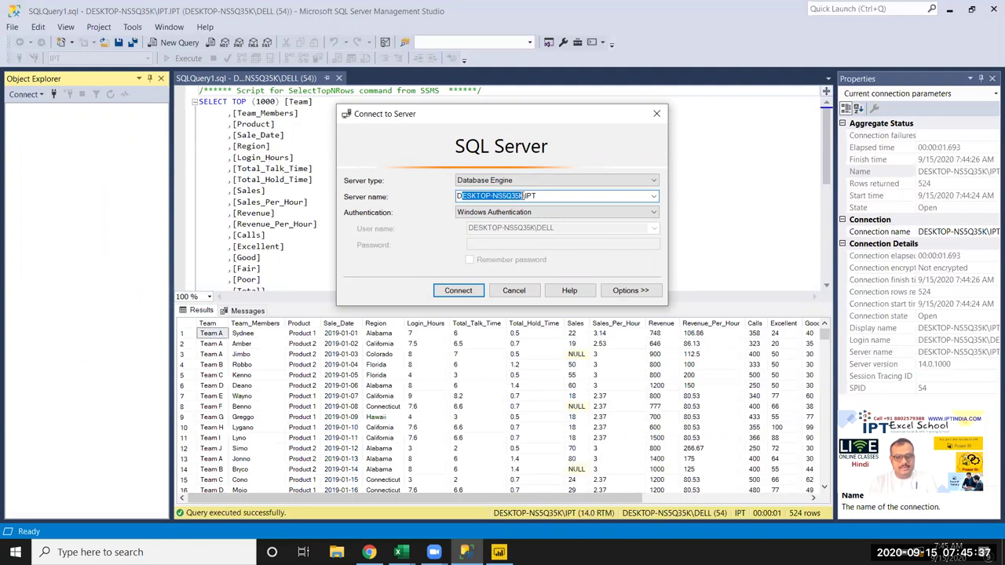
{"action": "left_click_drag", "start_coordinate": [540, 195], "coordinate": [428, 191]}
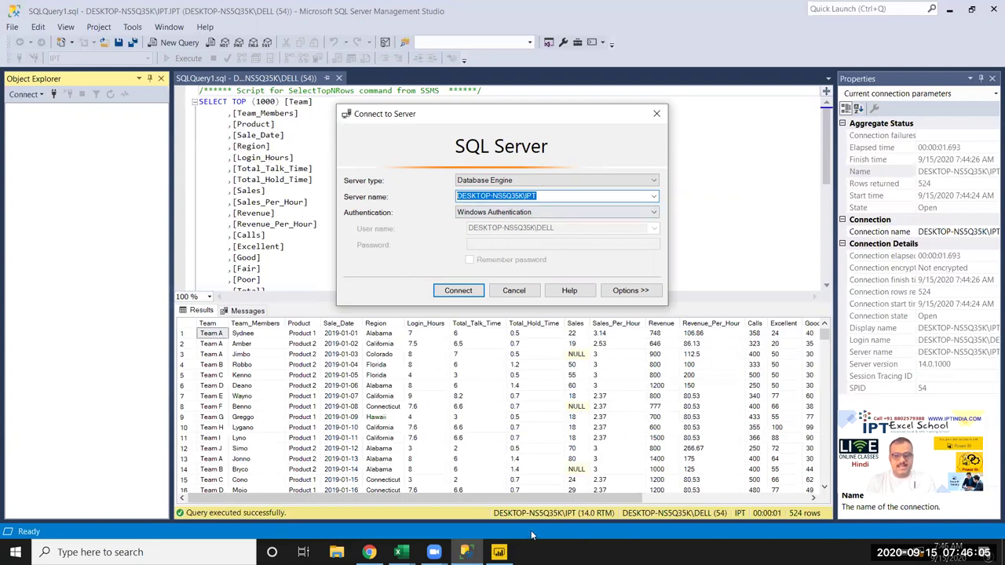
Step: Paste the server name, enter IPT as the database, keep Import mode and confirm
{"action": "left_click", "coordinate": [498, 552]}
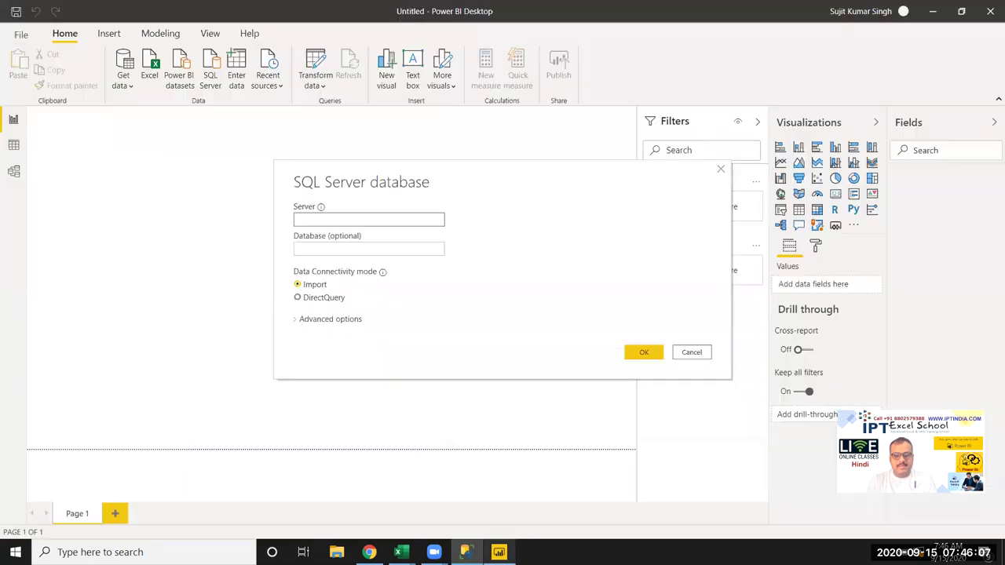
{"action": "type", "text": "DESKTOP-NS5Q35K\\IPT"}
{"action": "left_click", "coordinate": [355, 249]}
{"action": "type", "text": "IPT"}
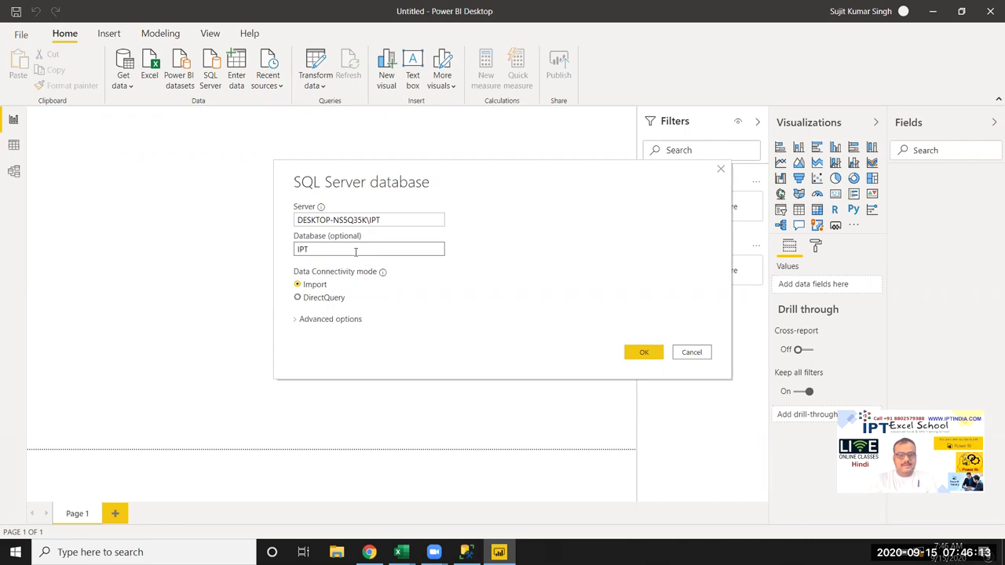
{"action": "key", "text": "Tab"}
{"action": "left_click", "coordinate": [313, 286]}
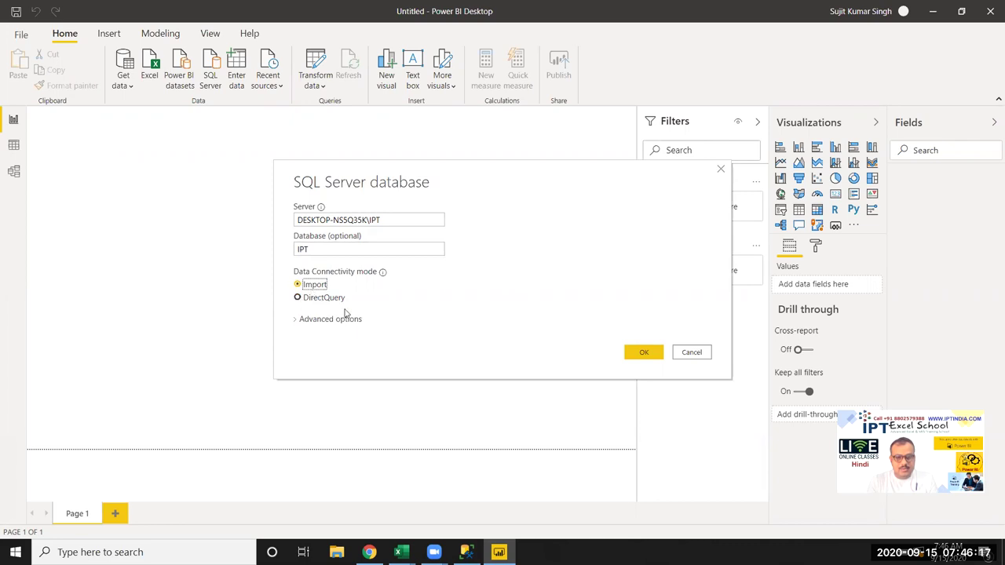
{"action": "left_click", "coordinate": [646, 352]}
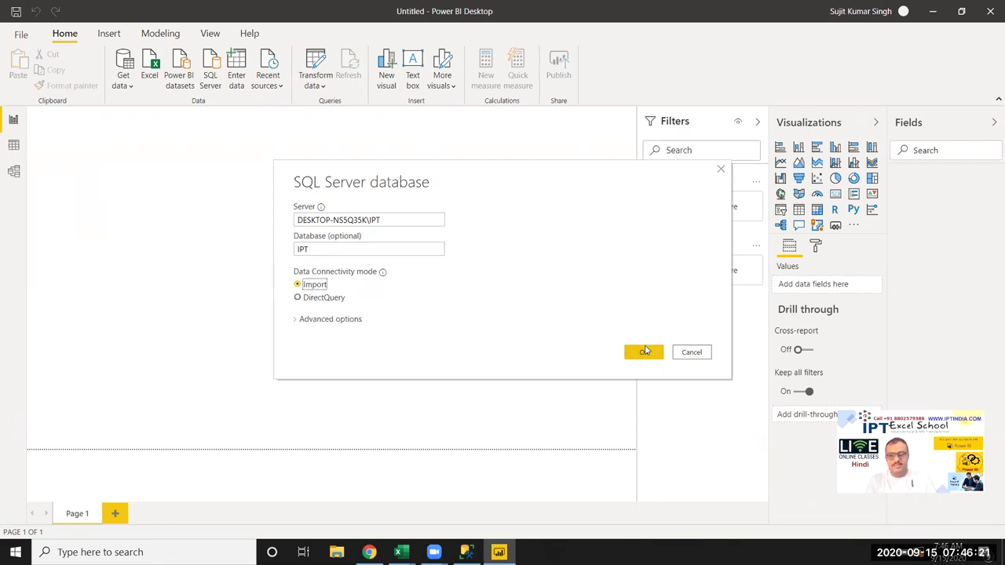
{"action": "left_click", "coordinate": [644, 352]}
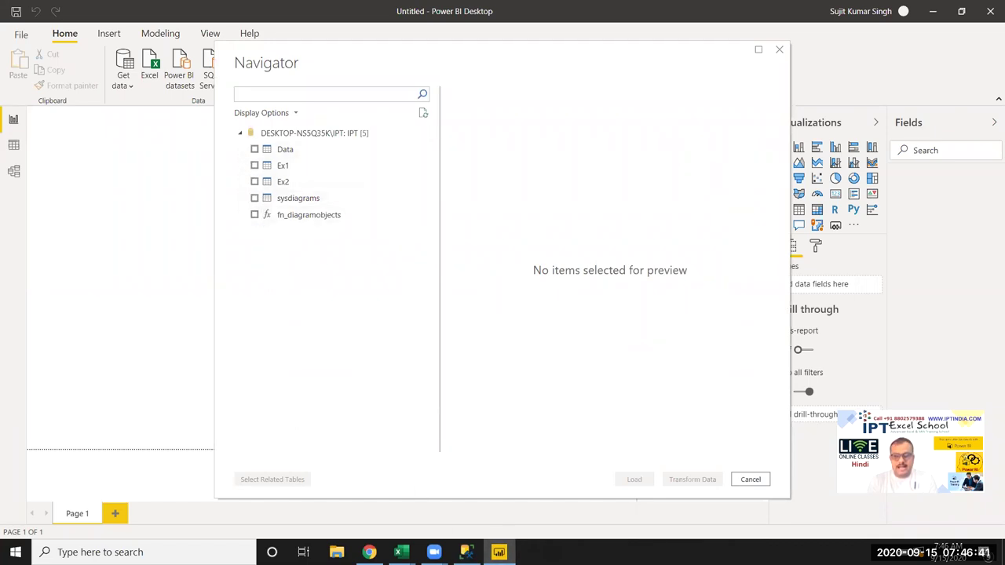
Step: Tick the Data table in the Navigator and scroll through its preview columns
{"action": "left_click", "coordinate": [255, 150]}
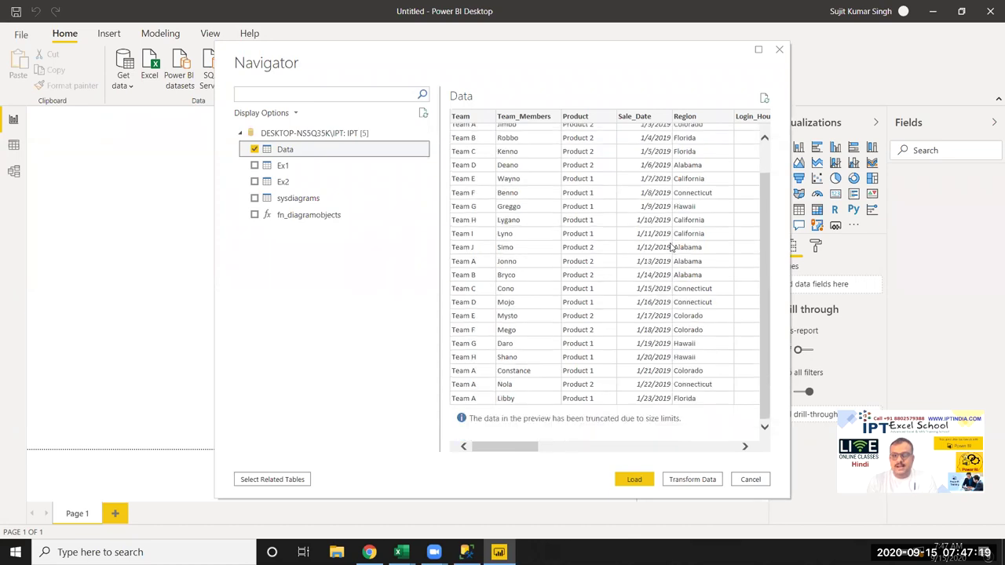
{"action": "scroll", "coordinate": [670, 246], "scroll_direction": "down", "scroll_amount": 1}
{"action": "scroll", "coordinate": [670, 250], "scroll_direction": "up", "scroll_amount": 1}
{"action": "scroll", "coordinate": [669, 251], "scroll_direction": "down", "scroll_amount": 1}
{"action": "scroll", "coordinate": [670, 251], "scroll_direction": "up", "scroll_amount": 1}
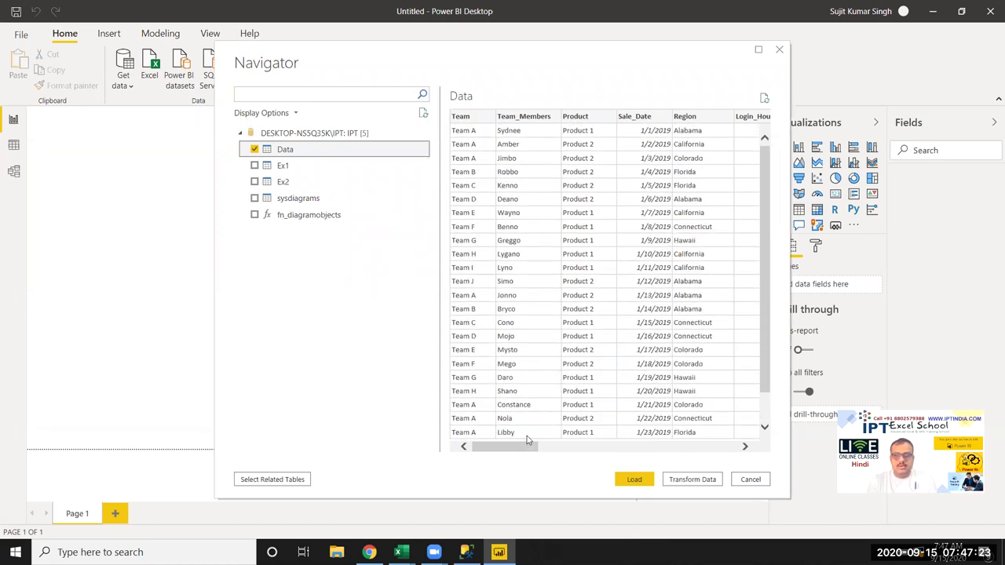
{"action": "left_click_drag", "start_coordinate": [527, 446], "coordinate": [747, 448]}
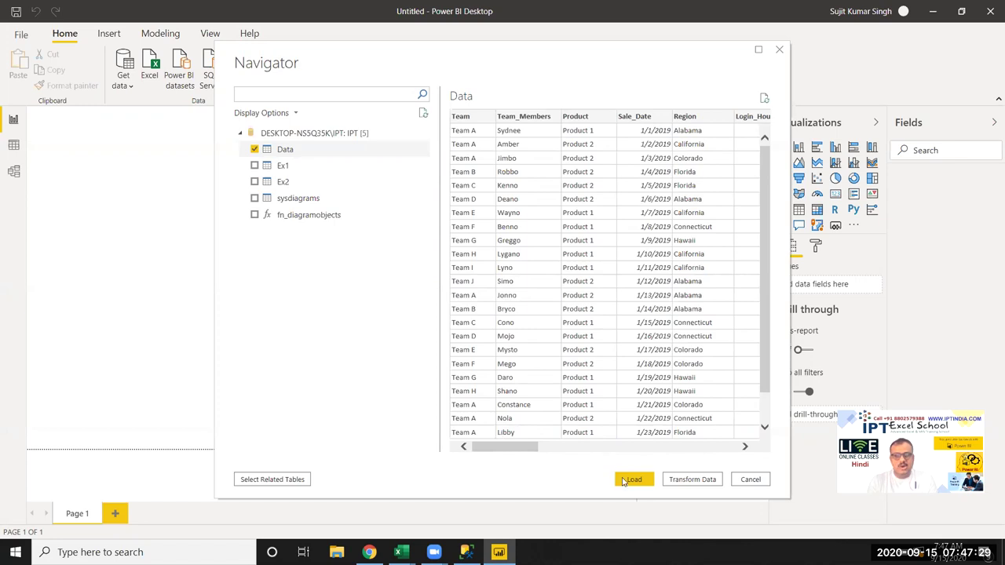
Step: Switch briefly to SSMS and back to Power BI while the Data table loads
{"action": "key", "text": "alt+Tab"}
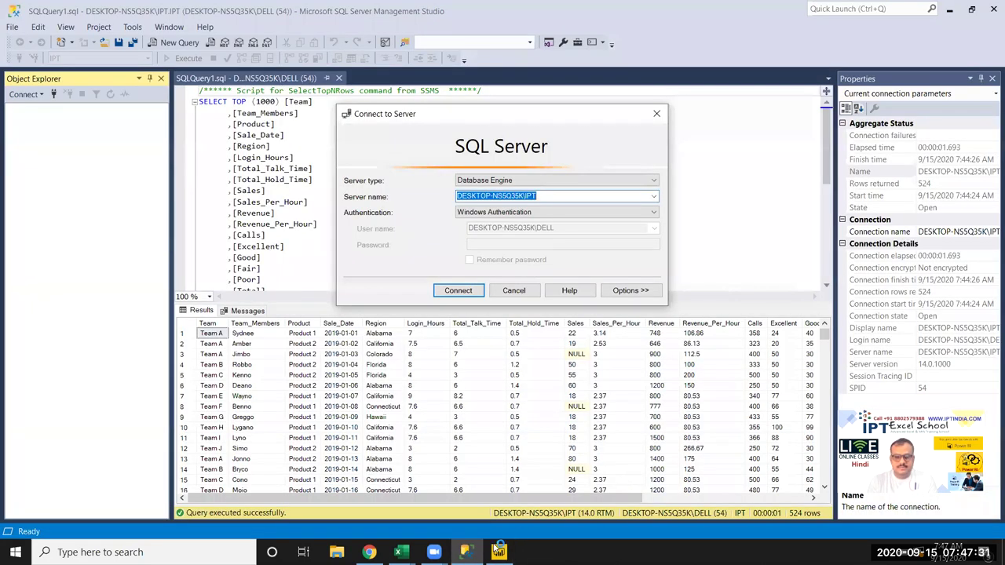
{"action": "left_click", "coordinate": [499, 549]}
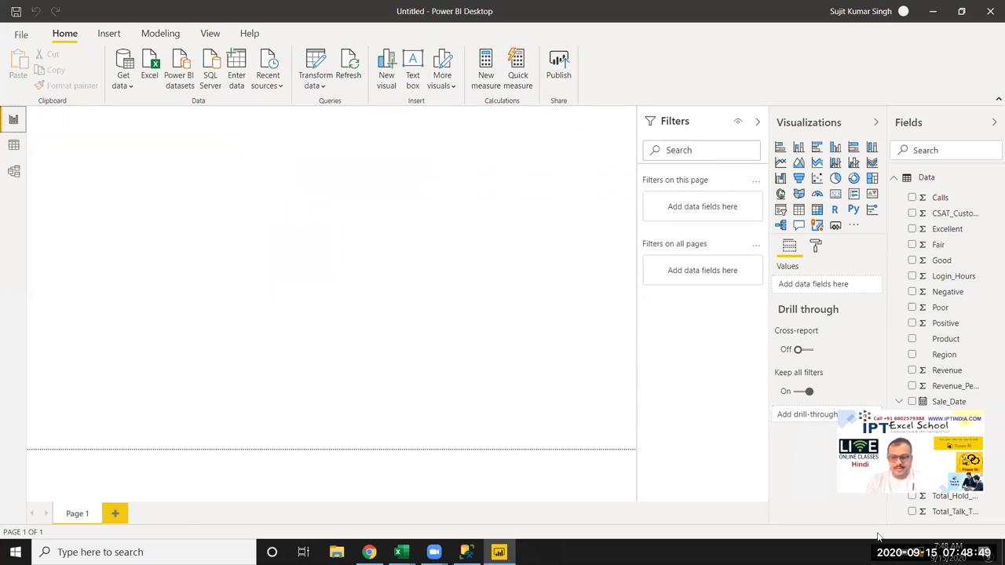
Step: Open Data view and select the Team_Members column to see its 120 distinct values
{"action": "left_click", "coordinate": [13, 145]}
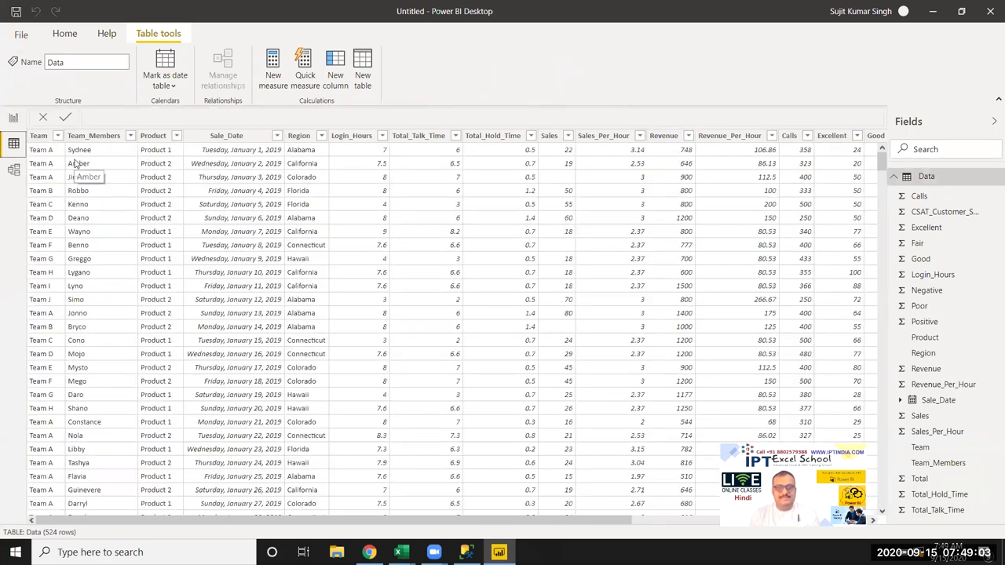
{"action": "left_click", "coordinate": [77, 163]}
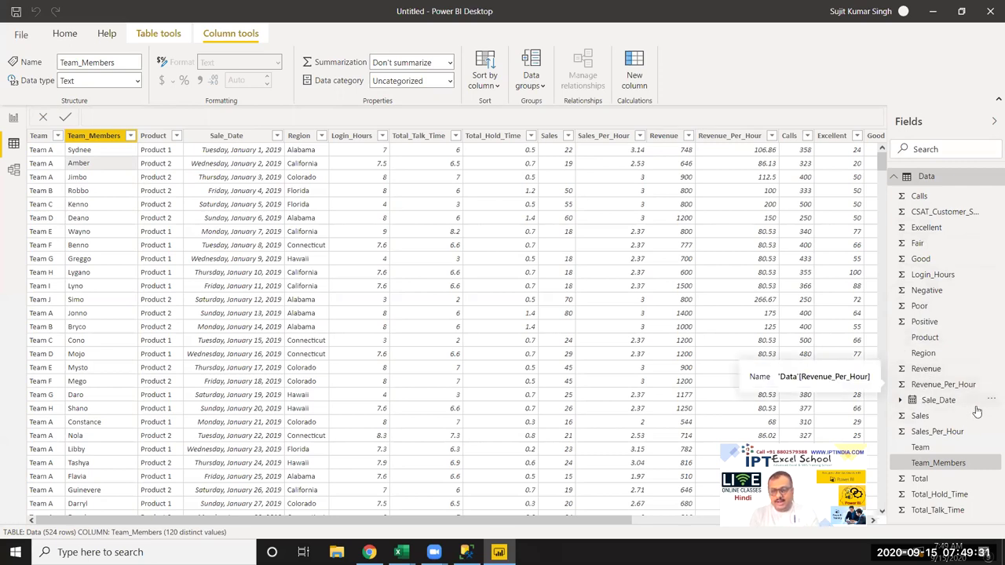
{"action": "left_click", "coordinate": [902, 400]}
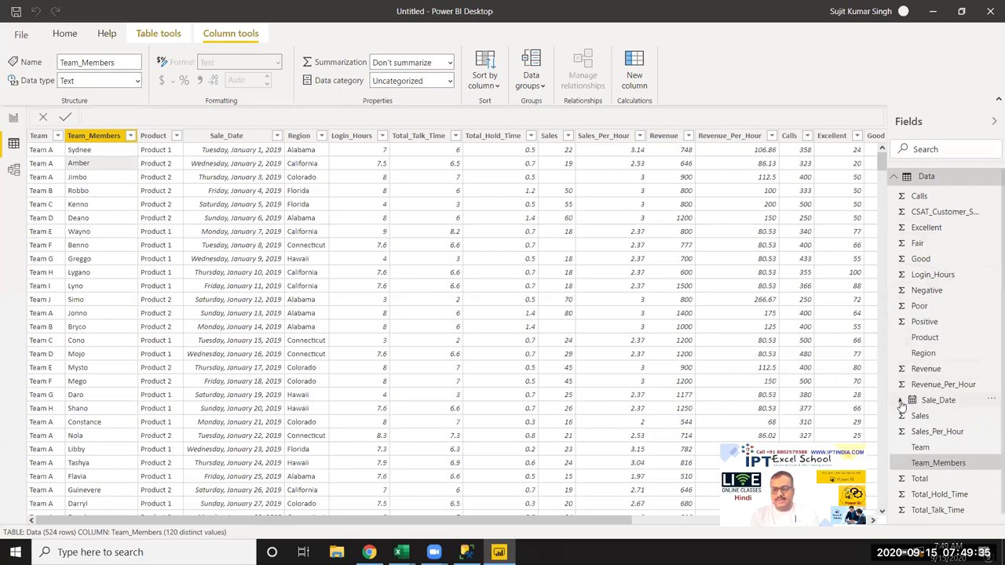
{"action": "left_click", "coordinate": [907, 417]}
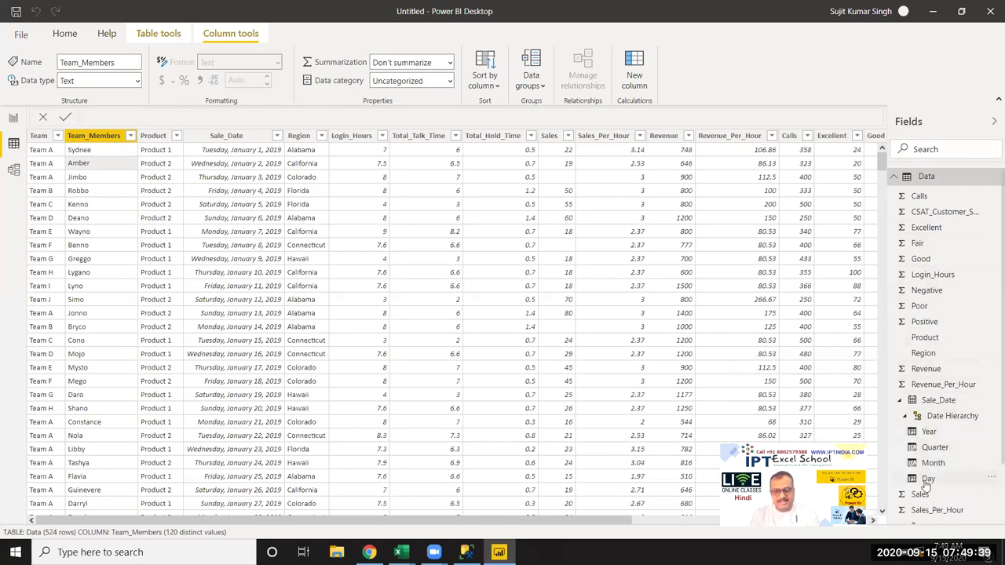
{"action": "left_click", "coordinate": [901, 401]}
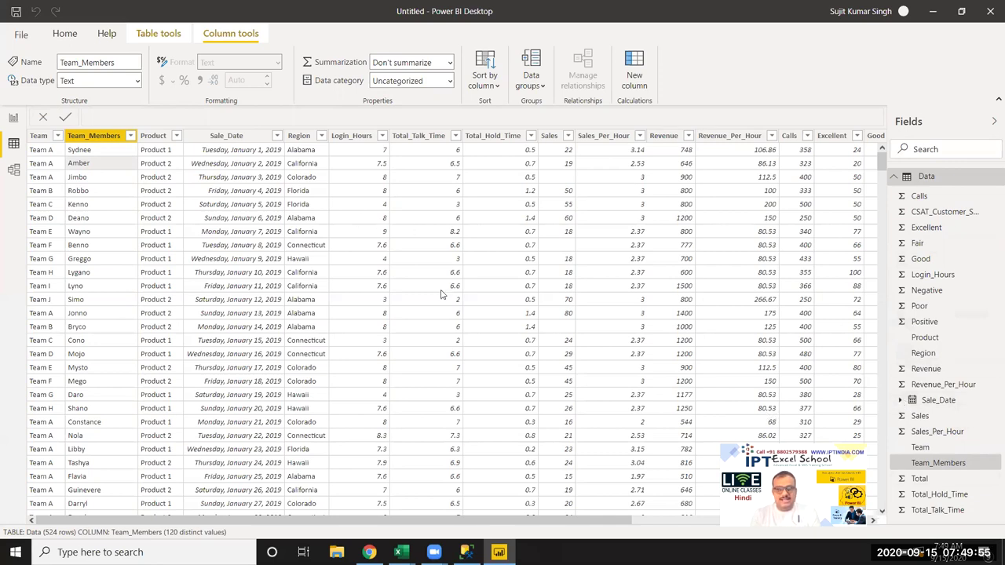
Step: Select the Sale_Date column and confirm Date in the Column tools data type list
{"action": "left_click", "coordinate": [223, 138]}
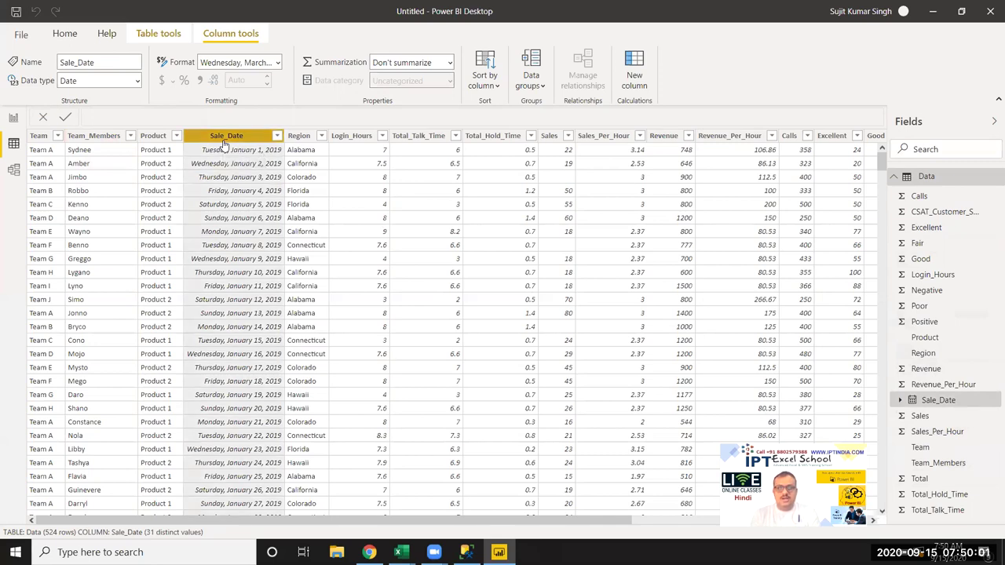
{"action": "left_click", "coordinate": [136, 82]}
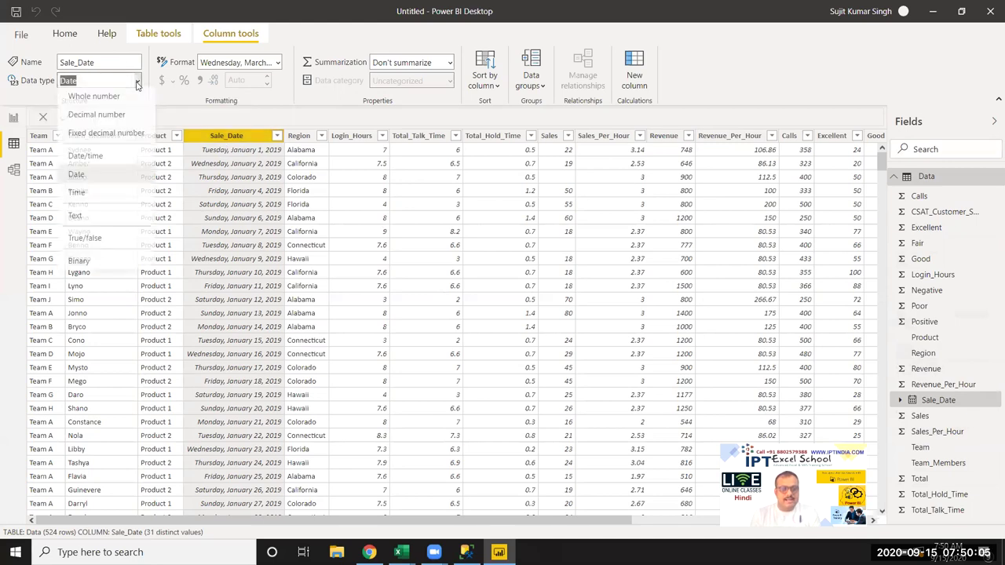
{"action": "left_click", "coordinate": [94, 222]}
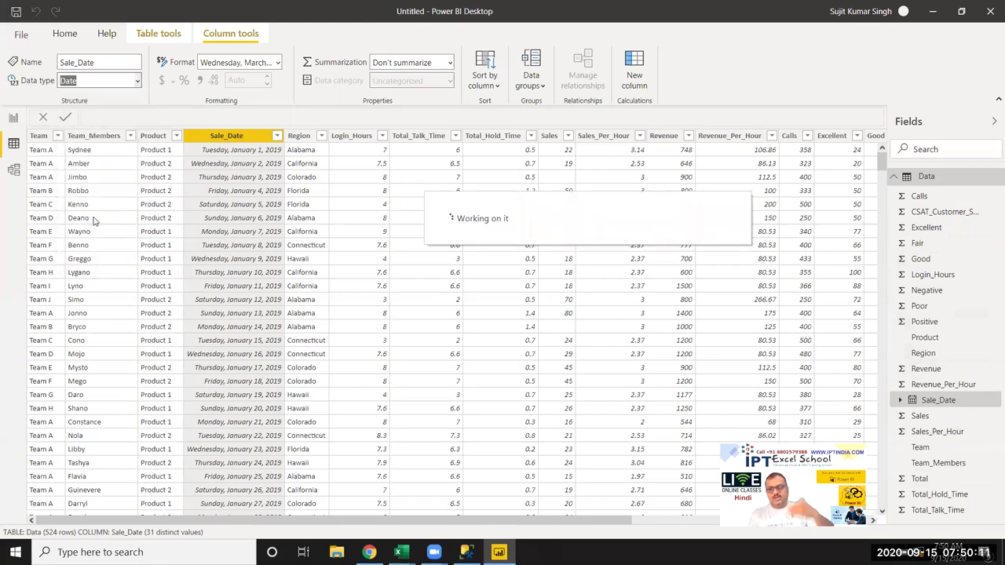
Step: Reconnect SSMS, expand Databases > IPT > Tables, and right-click dbo.Data
{"action": "left_click", "coordinate": [465, 552]}
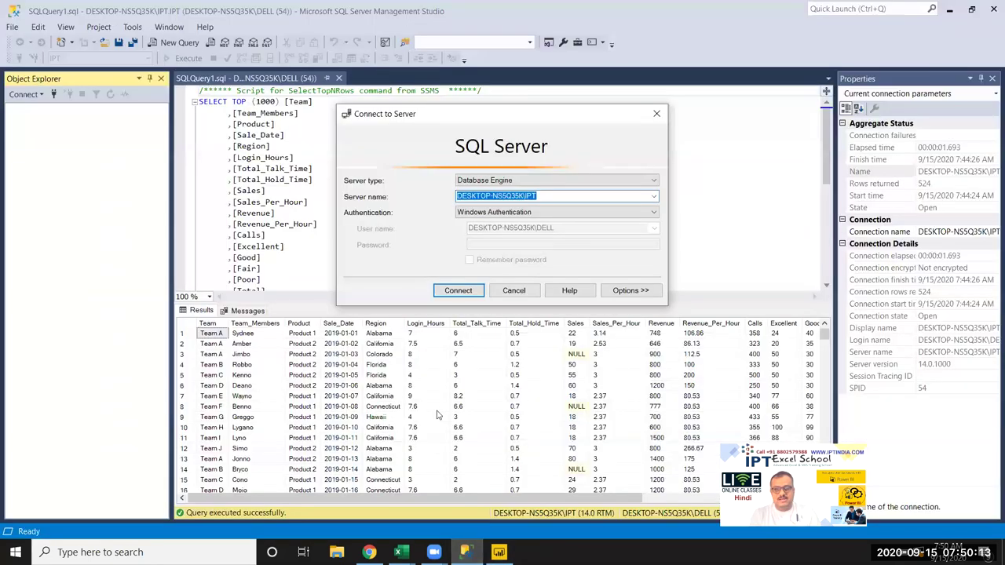
{"action": "left_click", "coordinate": [459, 291]}
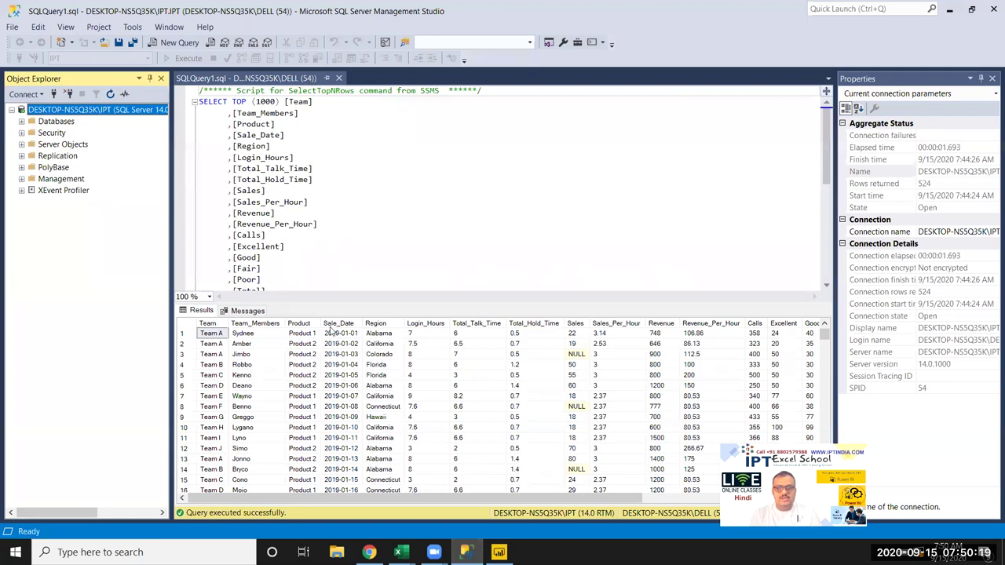
{"action": "left_click", "coordinate": [32, 133]}
{"action": "left_click", "coordinate": [22, 122]}
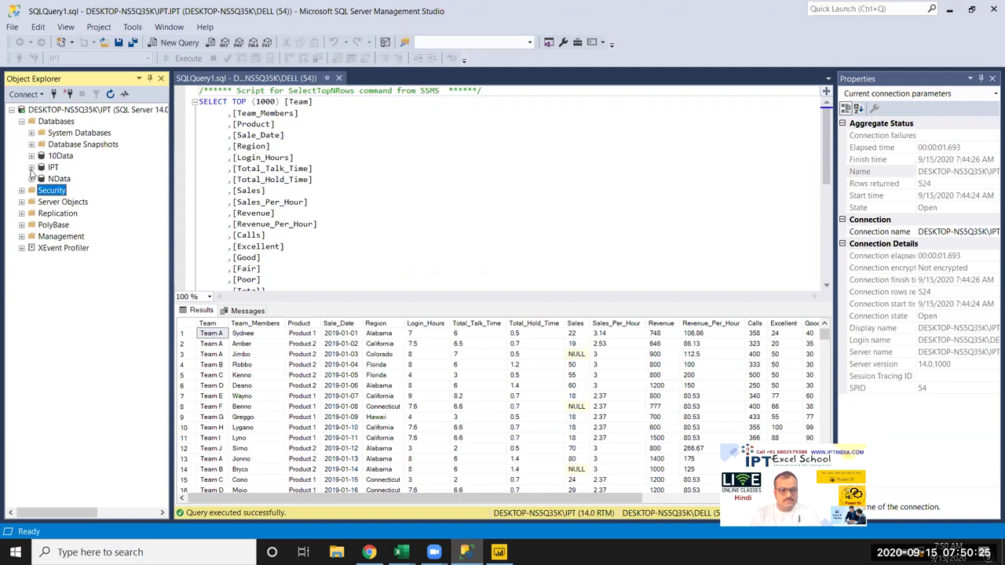
{"action": "left_click", "coordinate": [32, 167]}
{"action": "left_click", "coordinate": [40, 191]}
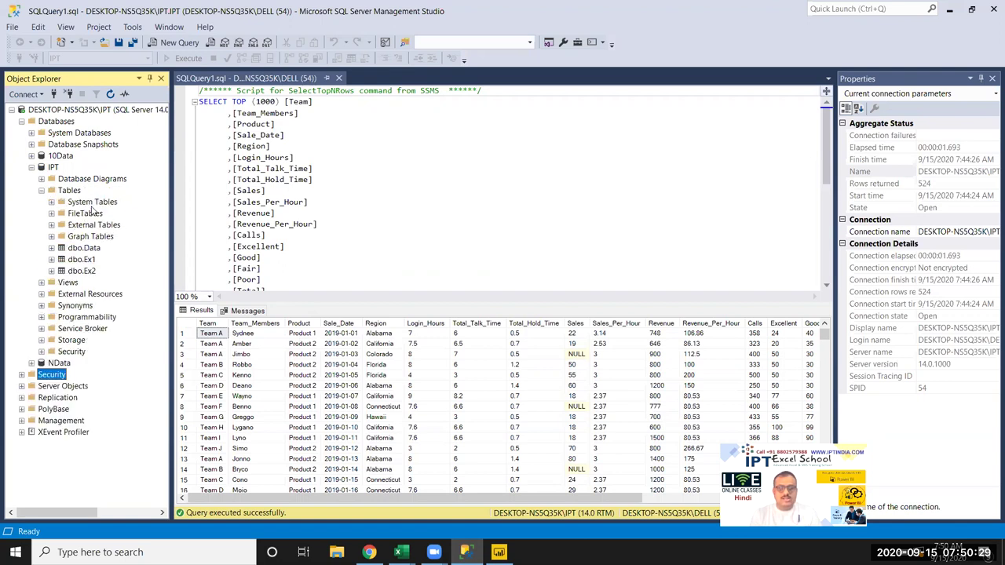
{"action": "left_click", "coordinate": [88, 248]}
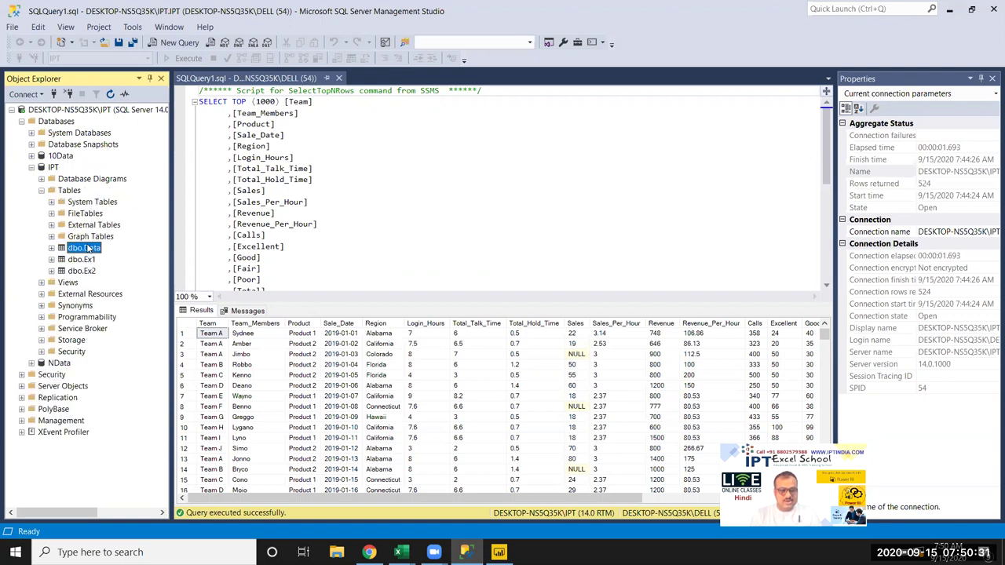
{"action": "right_click", "coordinate": [87, 248]}
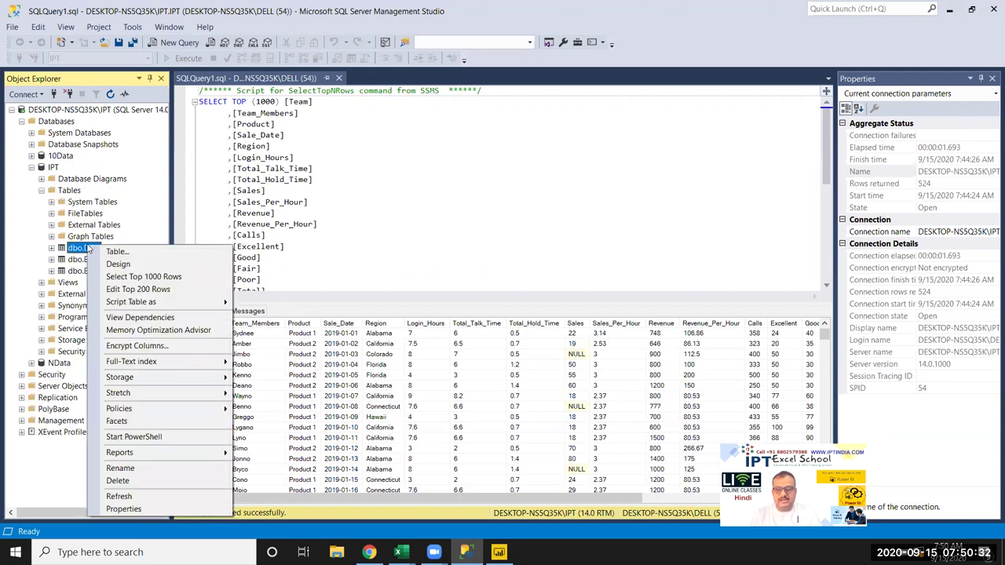
Step: Check dbo.Data's column types in the table designer, with Sale_Date as date, then return to Power BI
{"action": "left_click", "coordinate": [126, 265]}
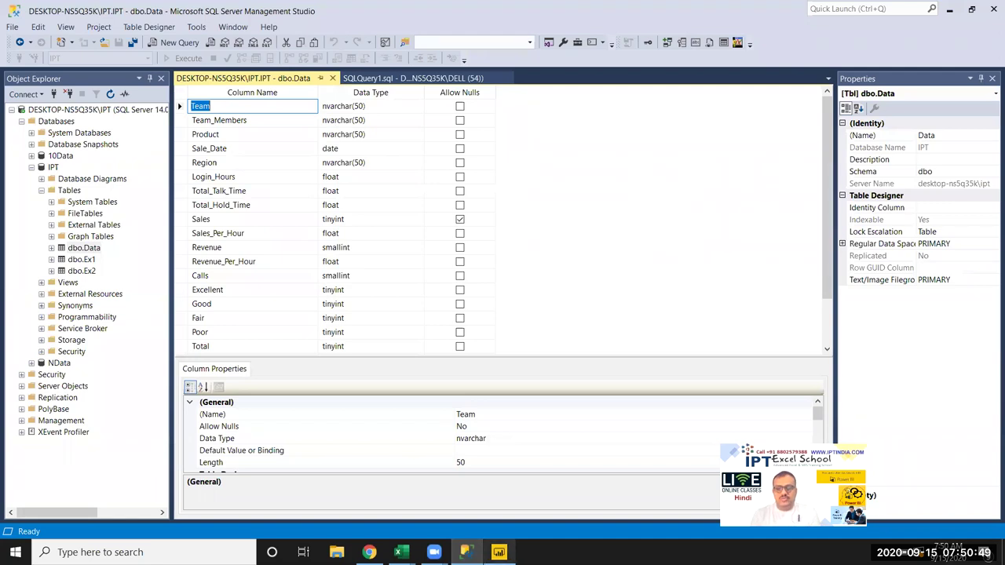
{"action": "left_click", "coordinate": [499, 552]}
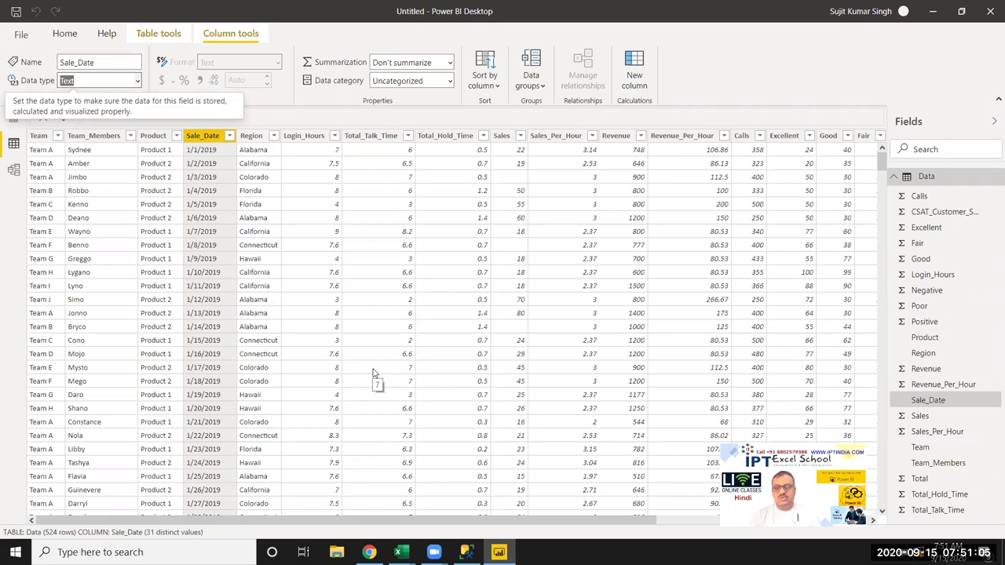
Step: Change Sale_Date's data type from Text to Date and confirm the change
{"action": "left_click", "coordinate": [299, 235]}
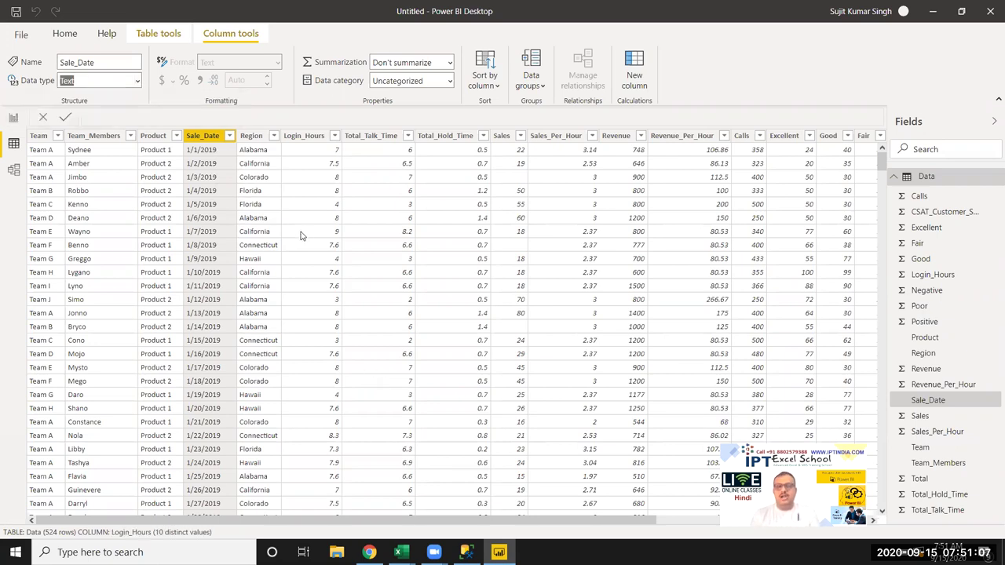
{"action": "left_click", "coordinate": [188, 138]}
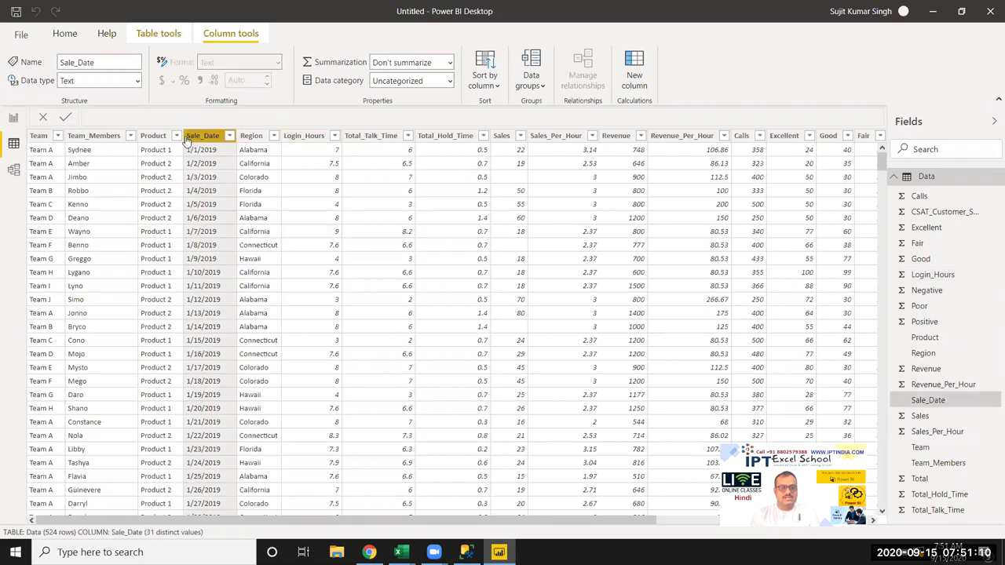
{"action": "left_click", "coordinate": [136, 85]}
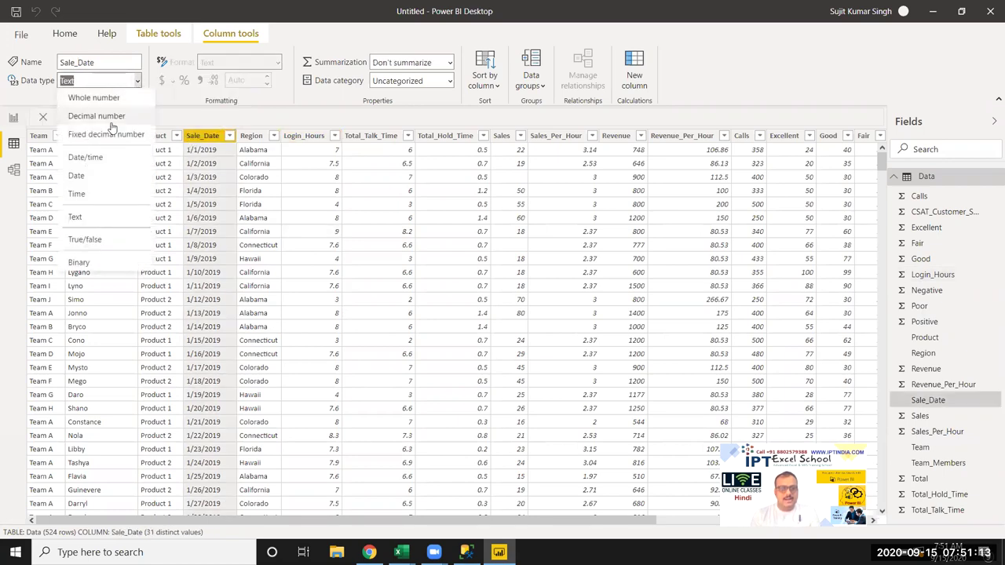
{"action": "left_click", "coordinate": [92, 174]}
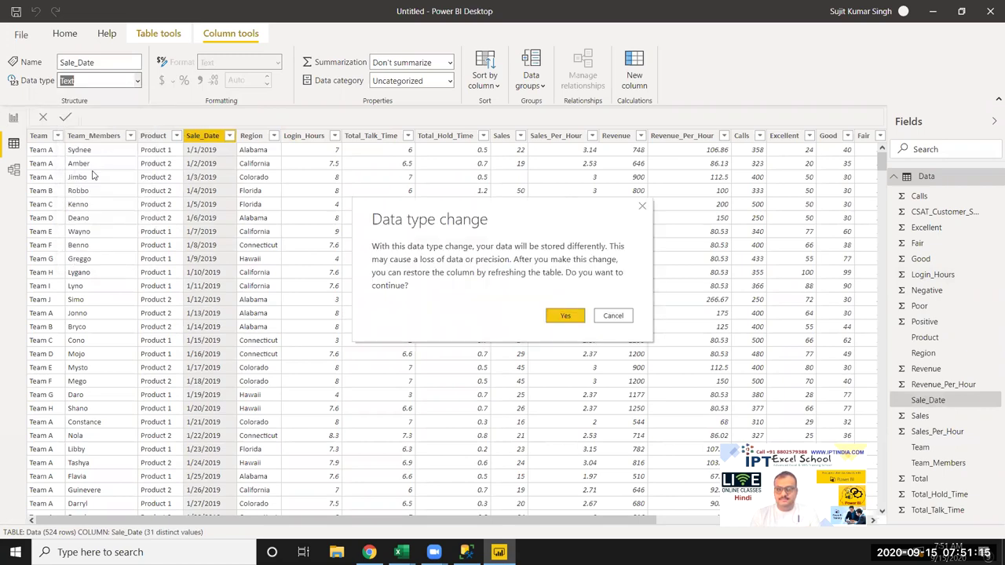
{"action": "left_click", "coordinate": [556, 322]}
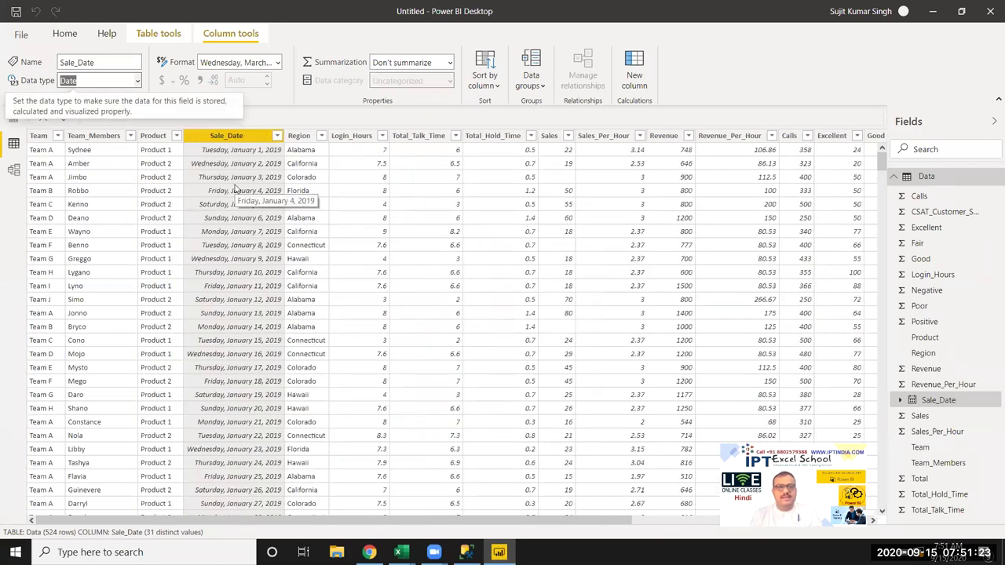
Step: Format Sale_Date as 2001-03-14 (yyyy-mm-dd) and review its data type options
{"action": "left_click", "coordinate": [277, 65]}
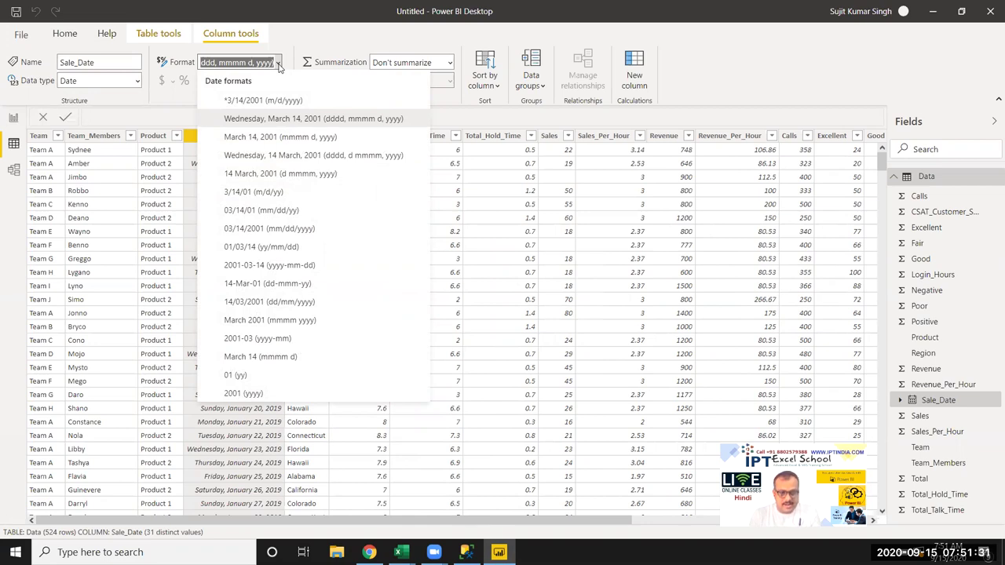
{"action": "left_click", "coordinate": [293, 273]}
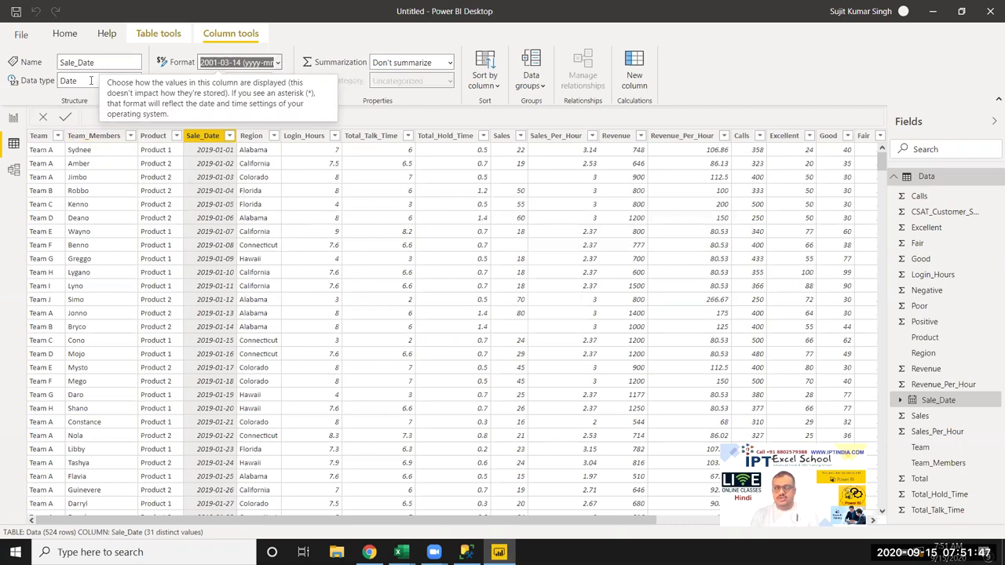
{"action": "left_click", "coordinate": [137, 80]}
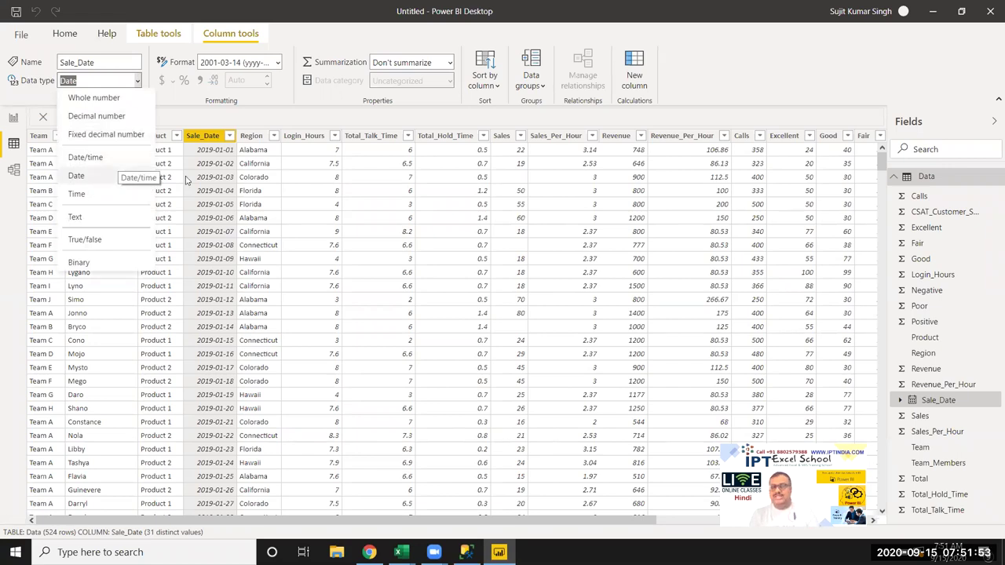
Step: Keep Region as Text and set its data category to State or Province
{"action": "left_click", "coordinate": [289, 201]}
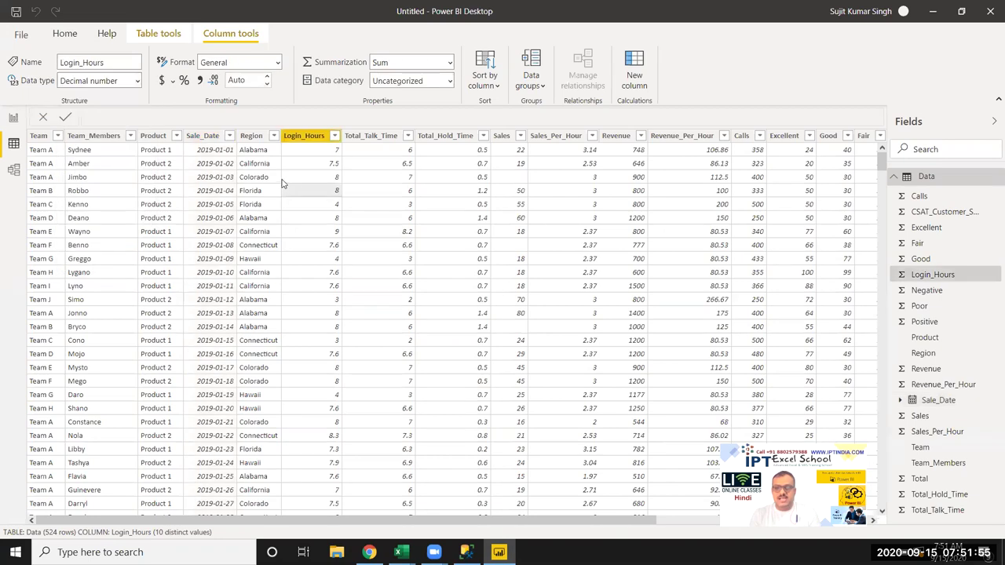
{"action": "left_click", "coordinate": [256, 140]}
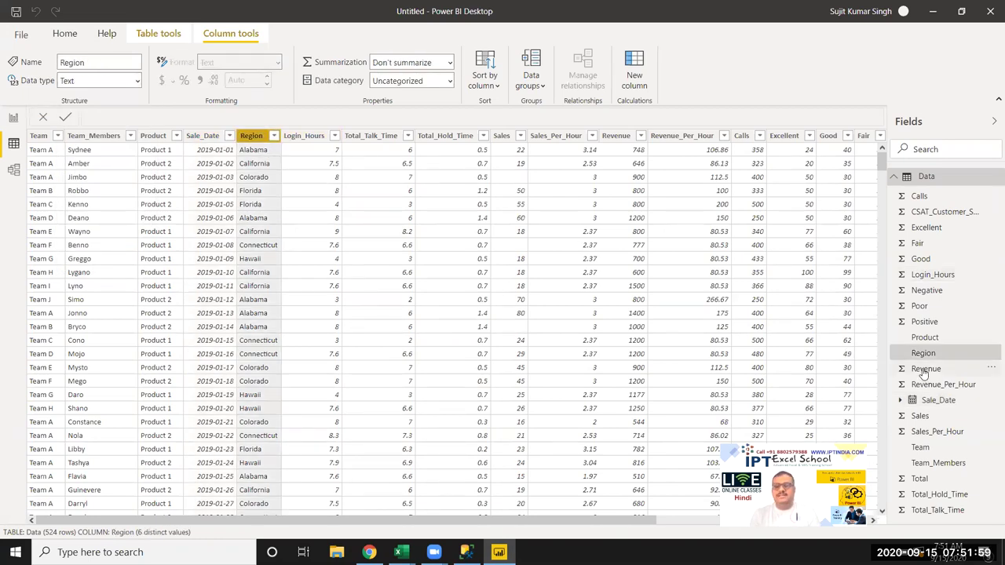
{"action": "left_click", "coordinate": [137, 82]}
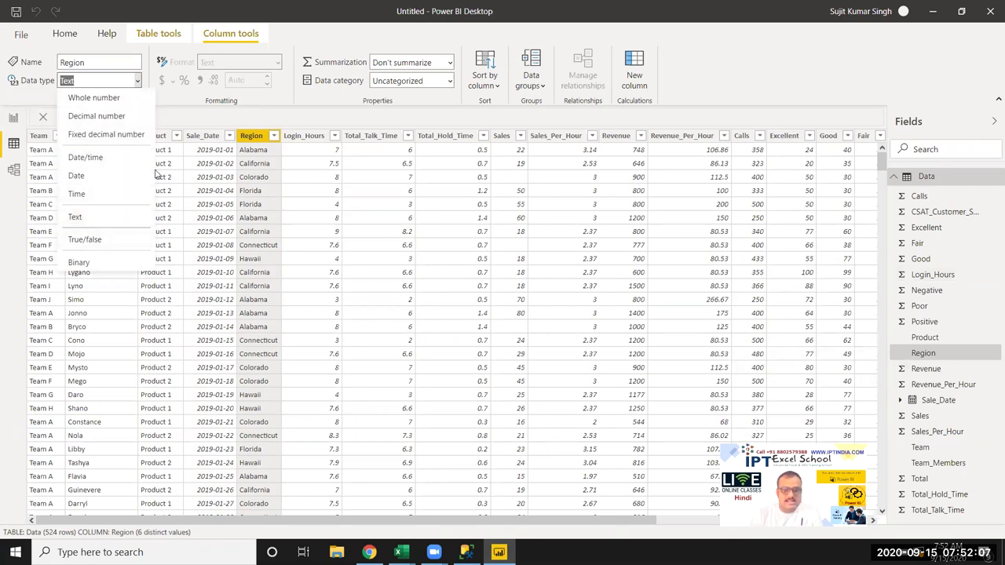
{"action": "left_click", "coordinate": [394, 120]}
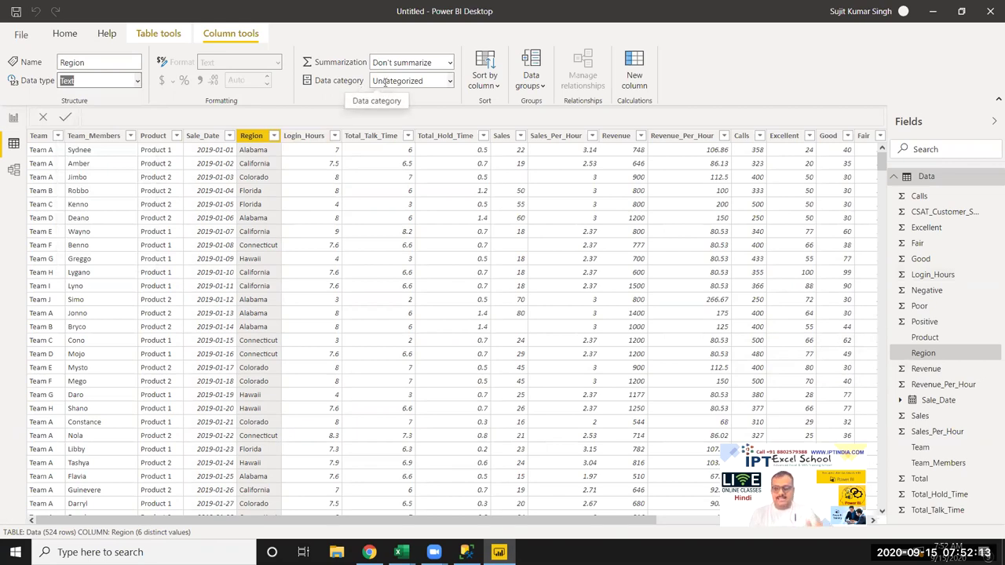
{"action": "left_click", "coordinate": [449, 80]}
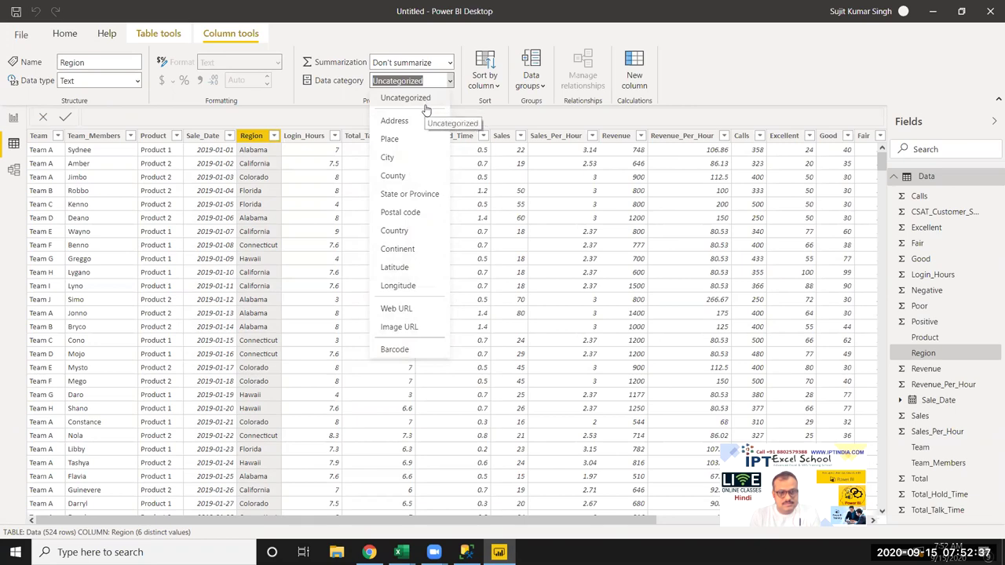
{"action": "left_click", "coordinate": [427, 202]}
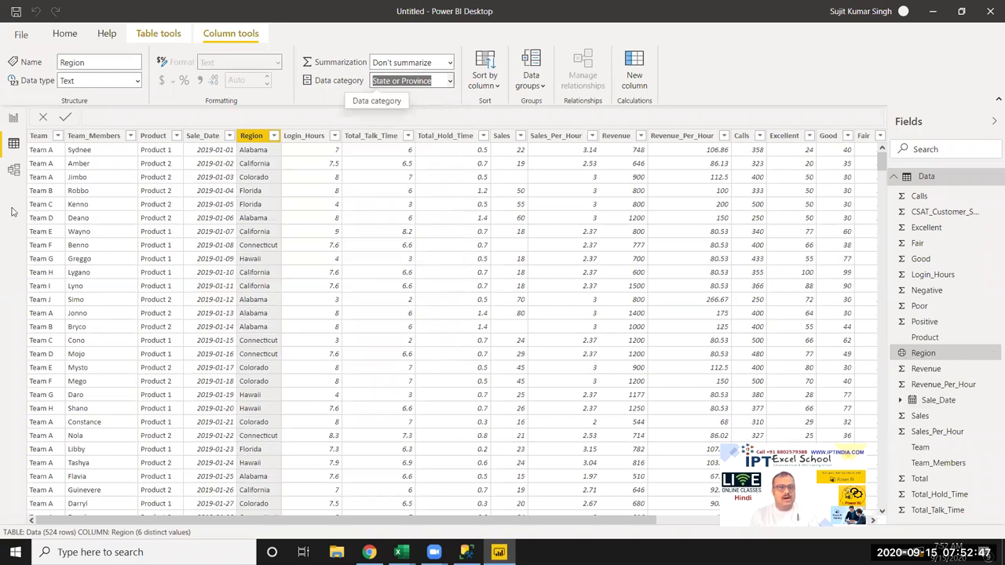
Step: Add a filled map on the report page with Region as Location and Total added
{"action": "left_click", "coordinate": [13, 123]}
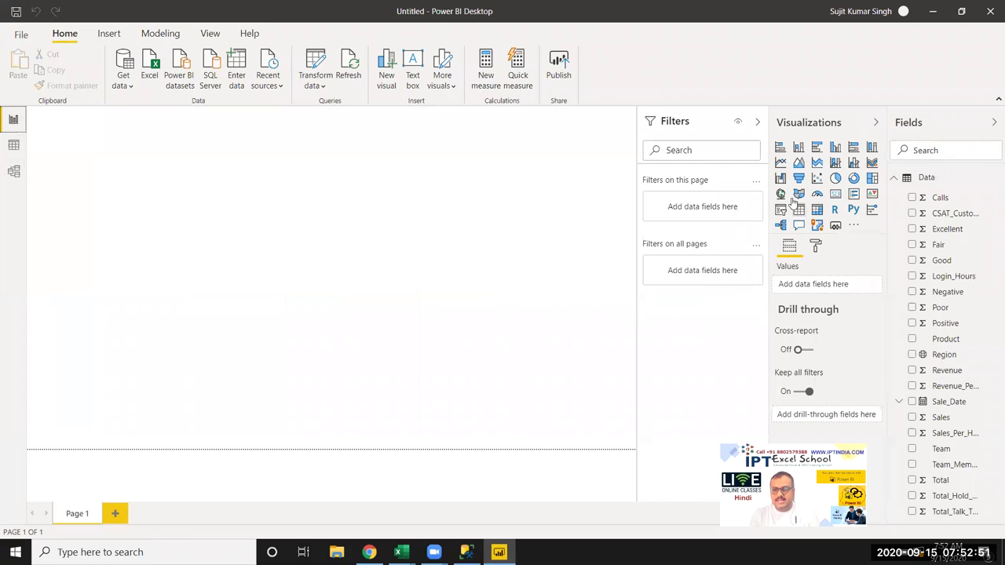
{"action": "left_click", "coordinate": [798, 194]}
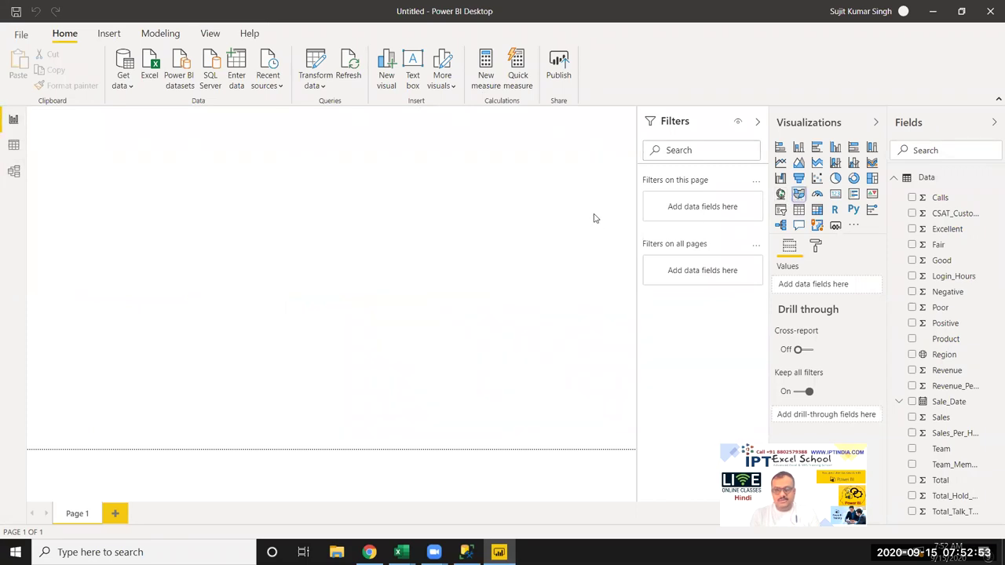
{"action": "left_click_drag", "start_coordinate": [141, 218], "coordinate": [446, 430]}
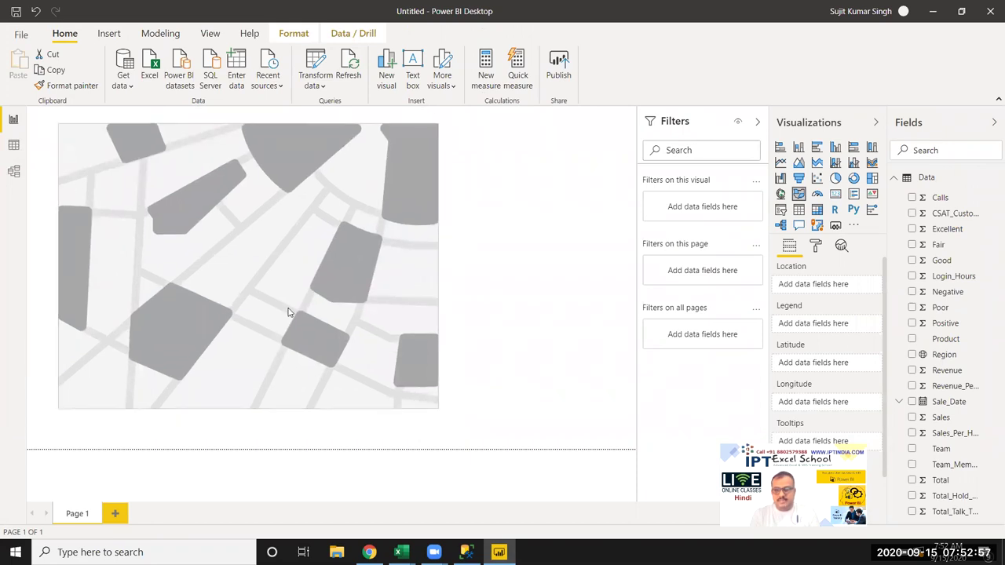
{"action": "mouse_move", "coordinate": [943, 354]}
{"action": "left_mouse_down"}
{"action": "mouse_move", "coordinate": [349, 292]}
{"action": "mouse_move", "coordinate": [333, 304]}
{"action": "mouse_move", "coordinate": [322, 276]}
{"action": "left_mouse_up"}
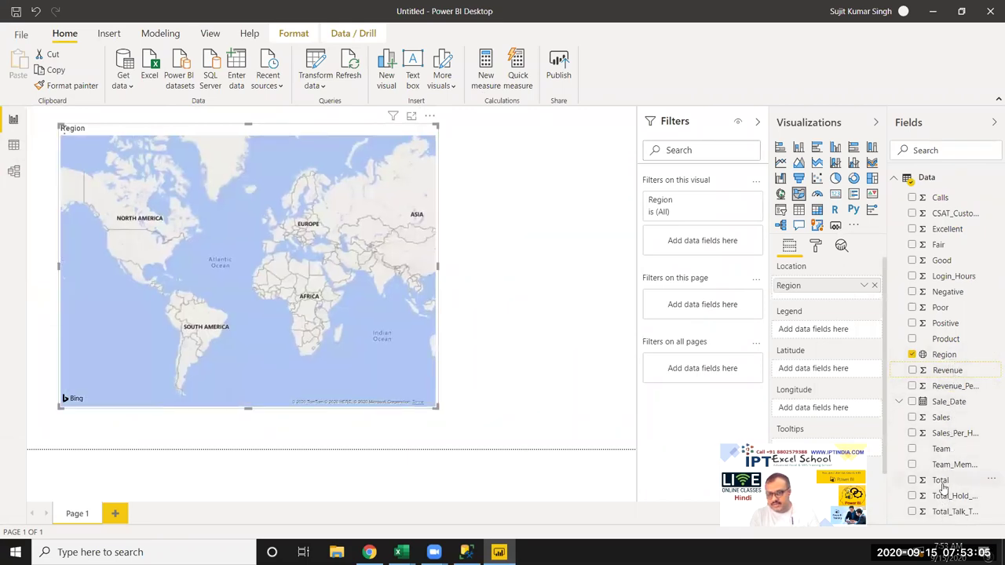
{"action": "mouse_move", "coordinate": [942, 480]}
{"action": "left_mouse_down"}
{"action": "mouse_move", "coordinate": [326, 268]}
{"action": "mouse_move", "coordinate": [337, 305]}
{"action": "left_mouse_up"}
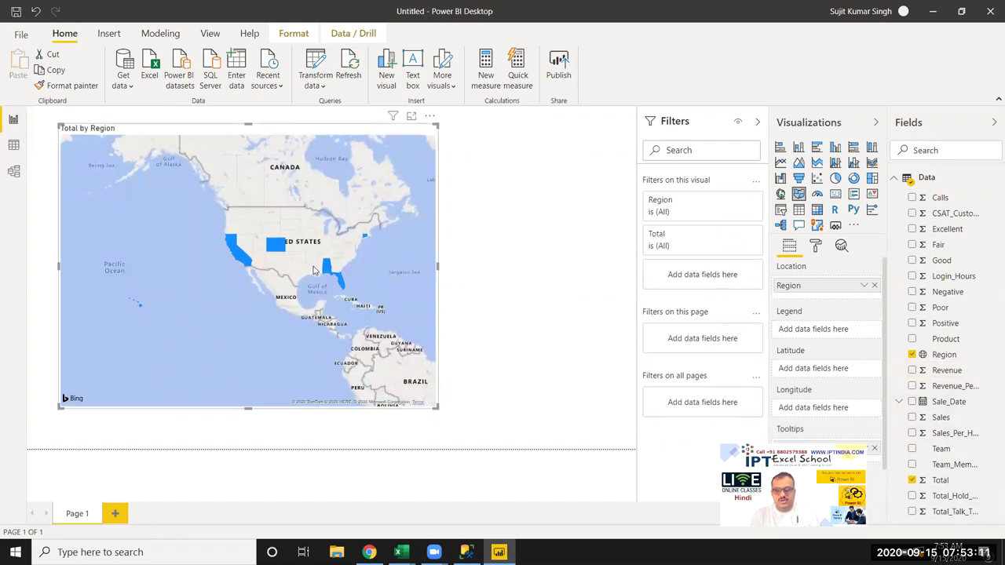
{"action": "scroll", "coordinate": [267, 291], "scroll_direction": "up", "scroll_amount": 2}
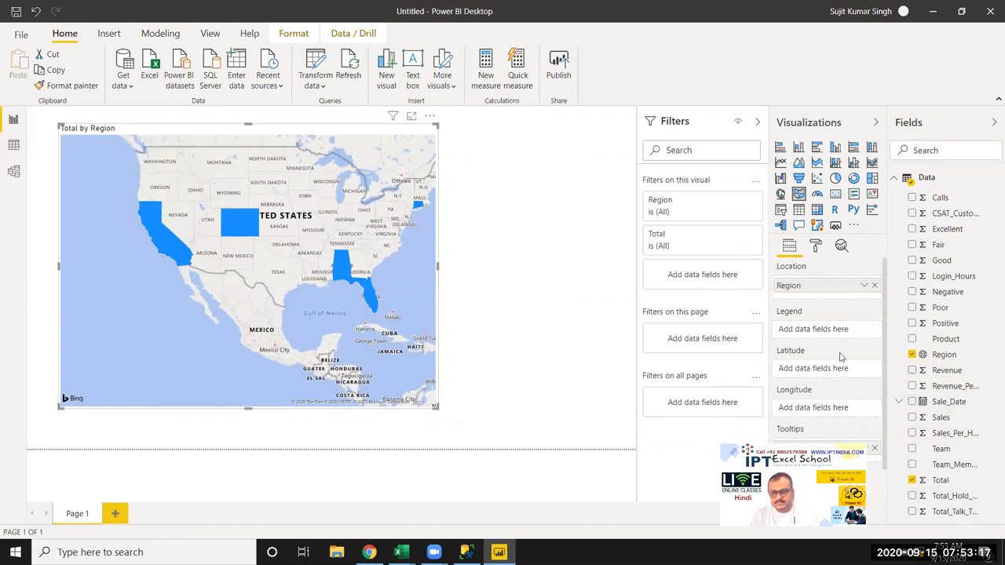
{"action": "scroll", "coordinate": [843, 367], "scroll_direction": "down", "scroll_amount": 2}
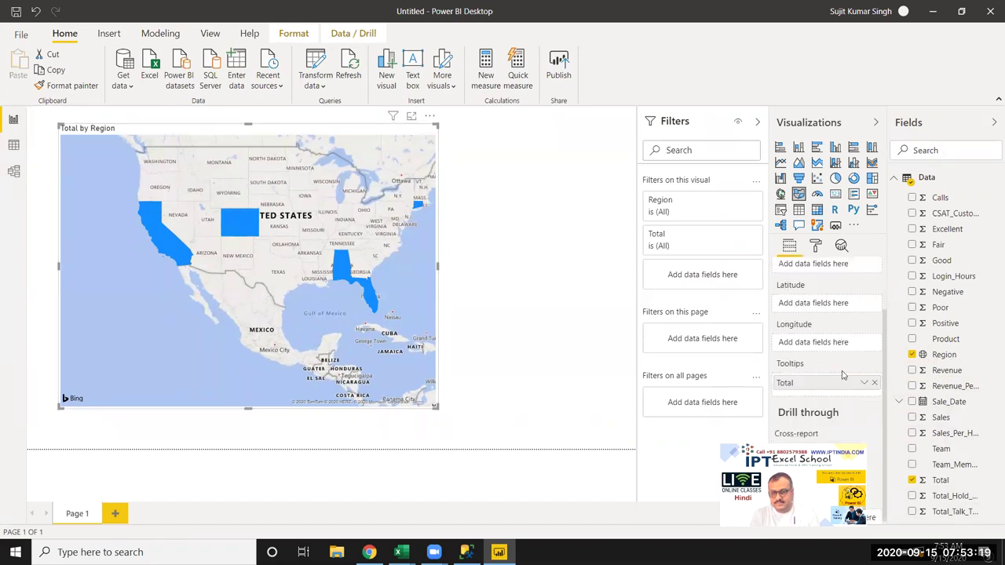
{"action": "scroll", "coordinate": [843, 374], "scroll_direction": "up", "scroll_amount": 2}
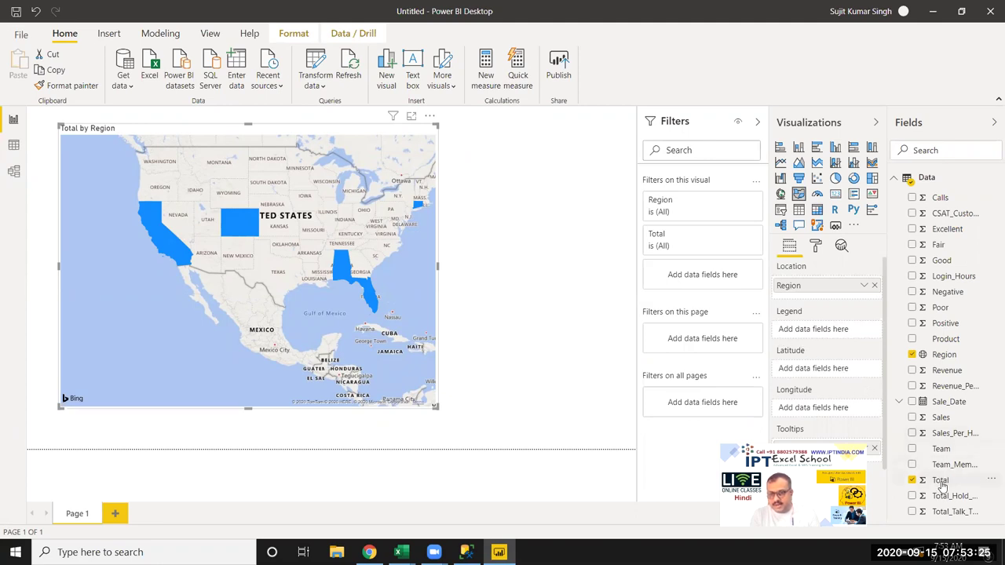
Step: Try Total as the map's legend, then move it into the tooltips
{"action": "left_click", "coordinate": [912, 479]}
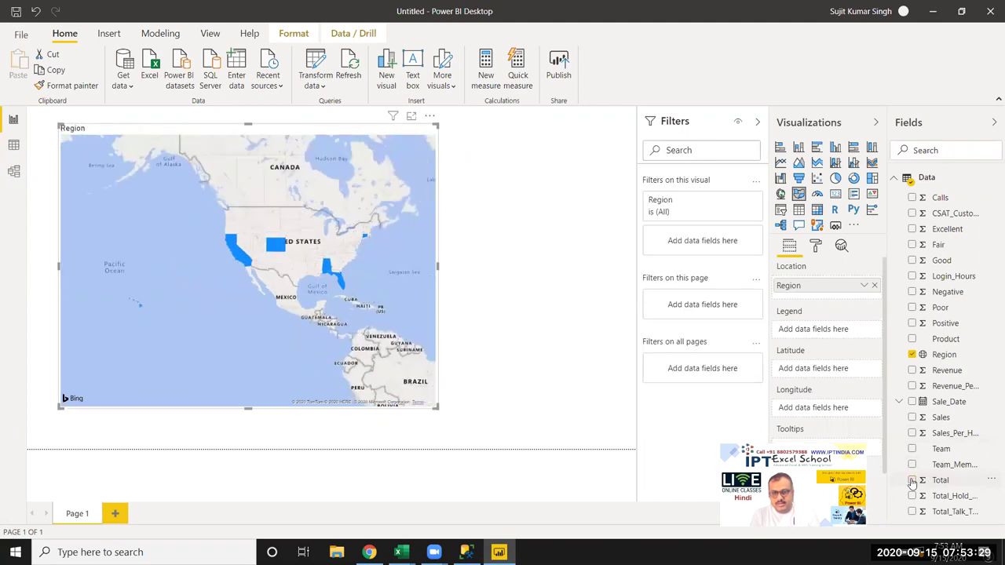
{"action": "mouse_move", "coordinate": [937, 482]}
{"action": "left_mouse_down"}
{"action": "mouse_move", "coordinate": [903, 455]}
{"action": "mouse_move", "coordinate": [815, 330]}
{"action": "left_mouse_up"}
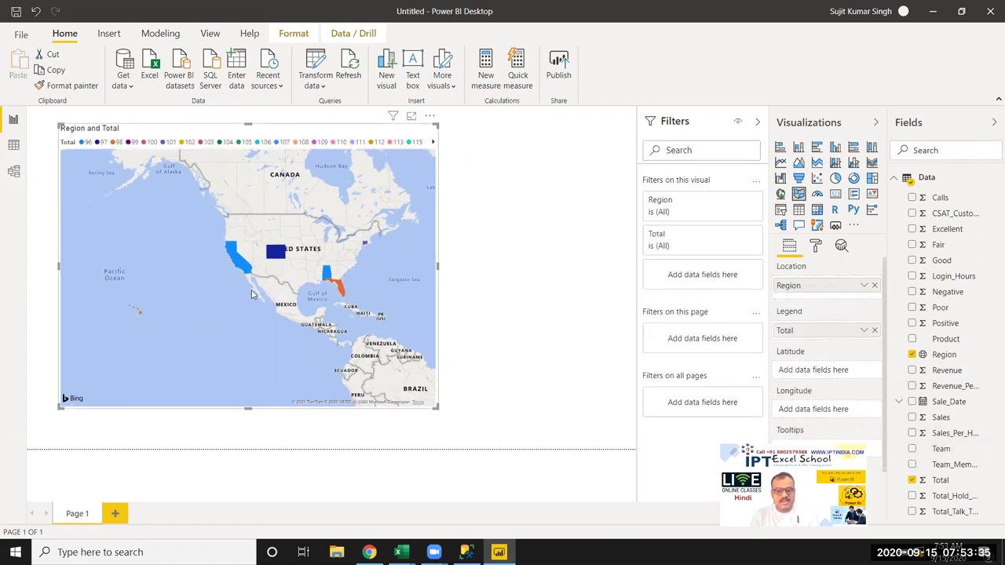
{"action": "scroll", "coordinate": [251, 295], "scroll_direction": "up", "scroll_amount": 2}
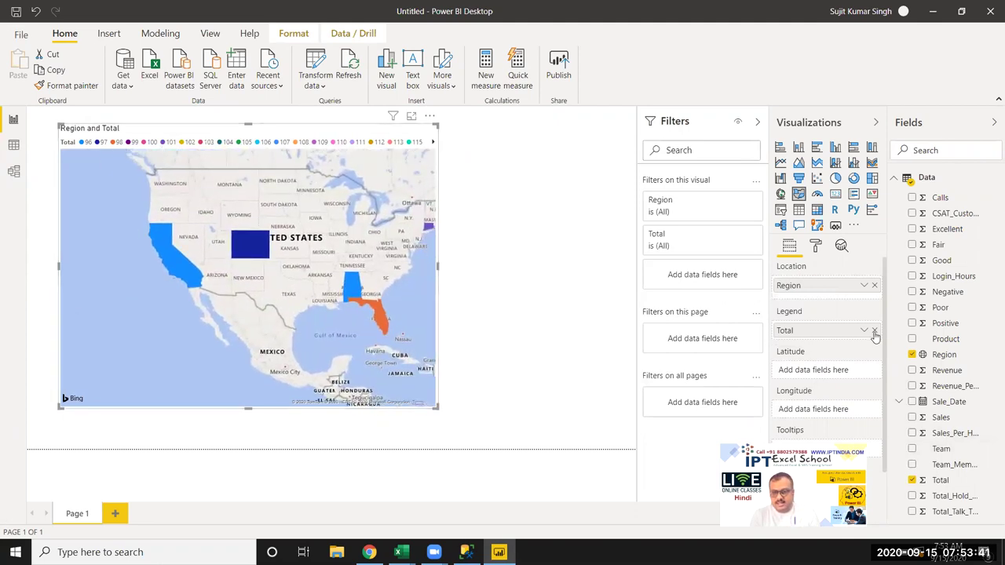
{"action": "scroll", "coordinate": [835, 353], "scroll_direction": "down", "scroll_amount": 2}
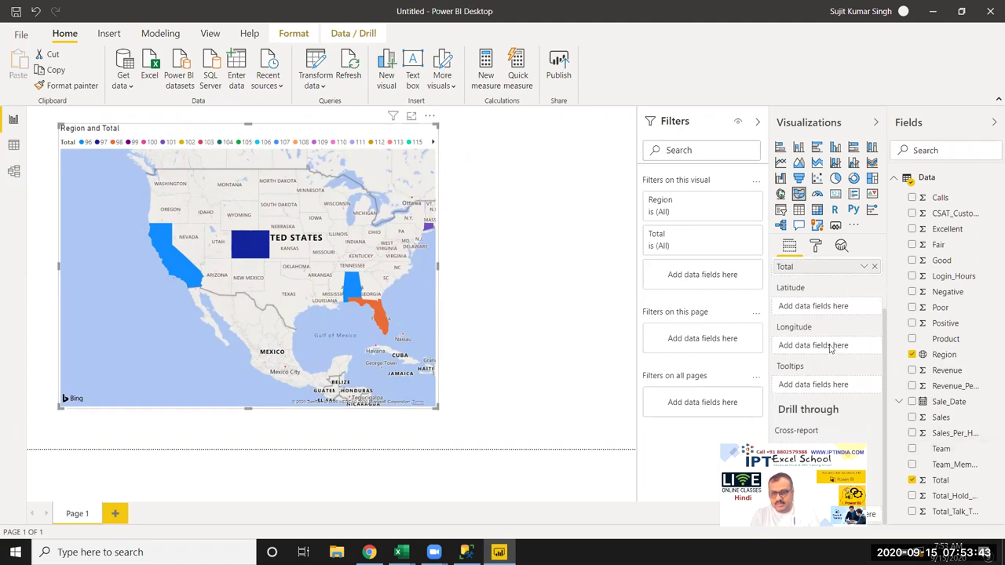
{"action": "mouse_move", "coordinate": [804, 277]}
{"action": "left_mouse_down"}
{"action": "mouse_move", "coordinate": [806, 395]}
{"action": "mouse_move", "coordinate": [802, 387]}
{"action": "left_mouse_up"}
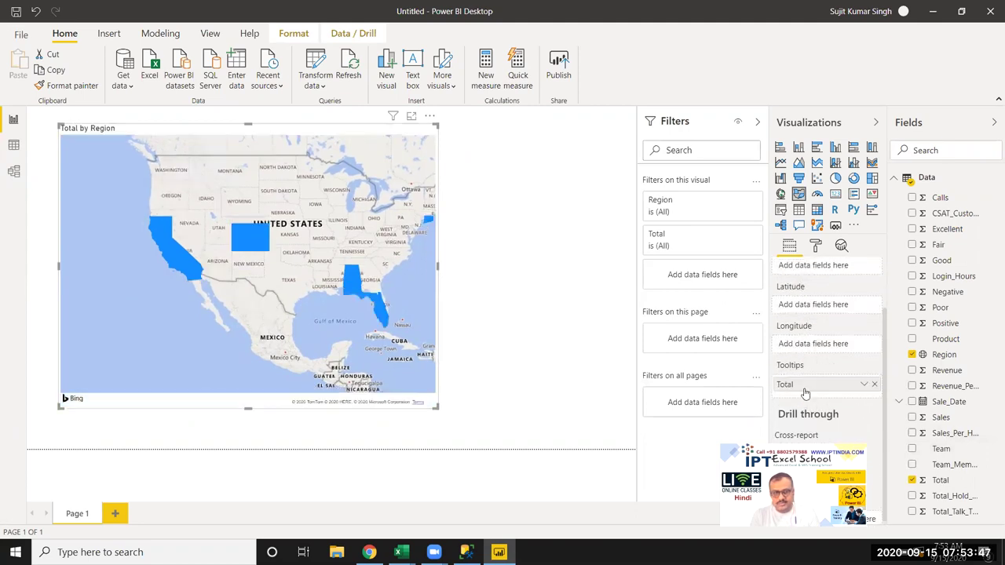
{"action": "scroll", "coordinate": [275, 248], "scroll_direction": "up", "scroll_amount": 2}
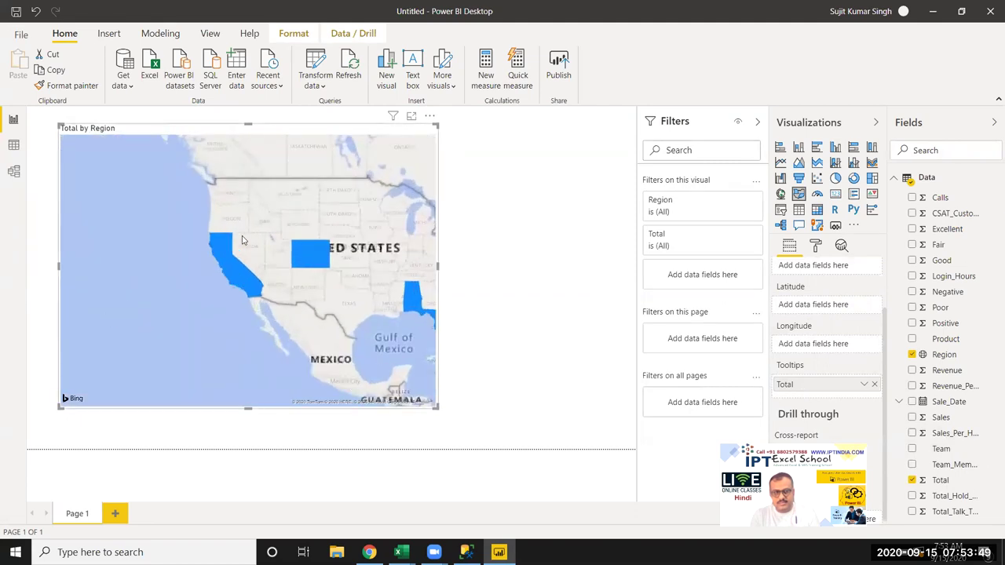
{"action": "scroll", "coordinate": [283, 255], "scroll_direction": "up", "scroll_amount": 1}
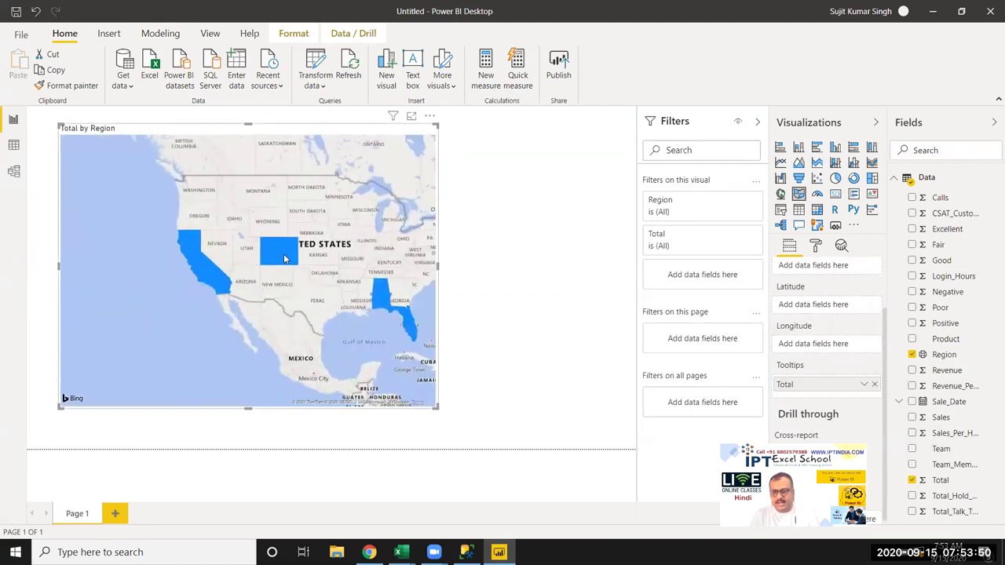
Step: Switch to a bubble map, remove Total from Size, and delete the map visual
{"action": "left_click", "coordinate": [780, 194]}
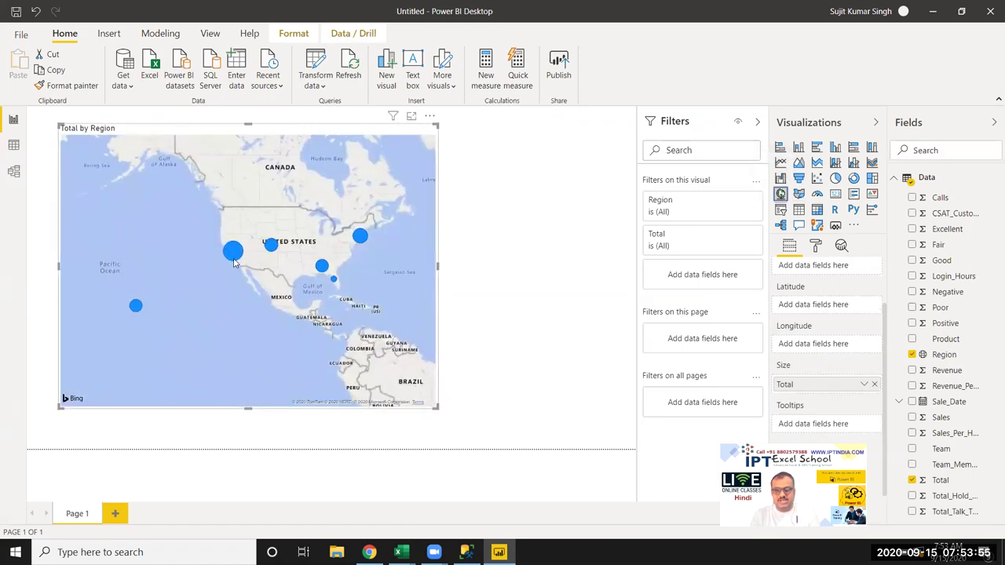
{"action": "scroll", "coordinate": [271, 249], "scroll_direction": "up", "scroll_amount": 3}
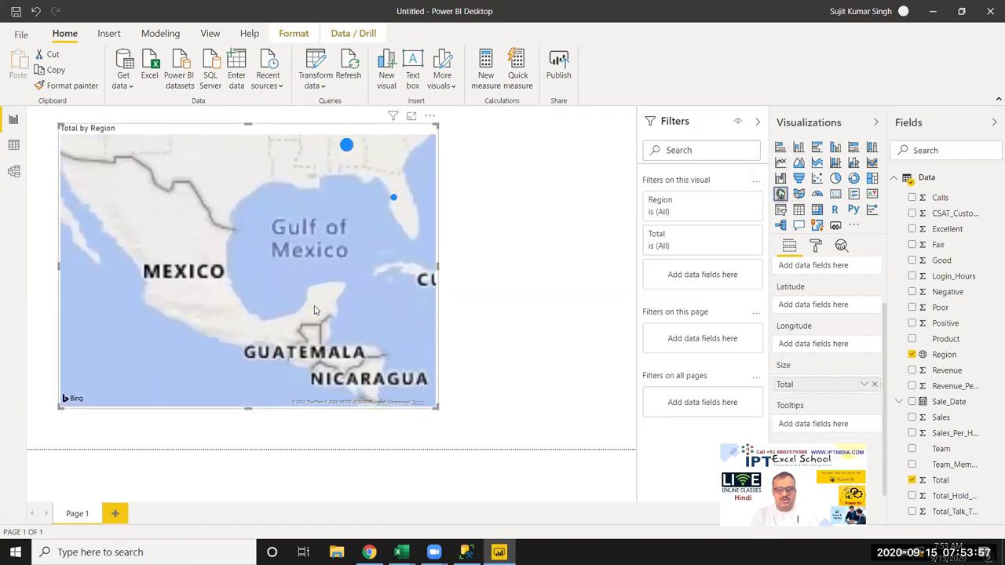
{"action": "scroll", "coordinate": [271, 249], "scroll_direction": "down", "scroll_amount": 2}
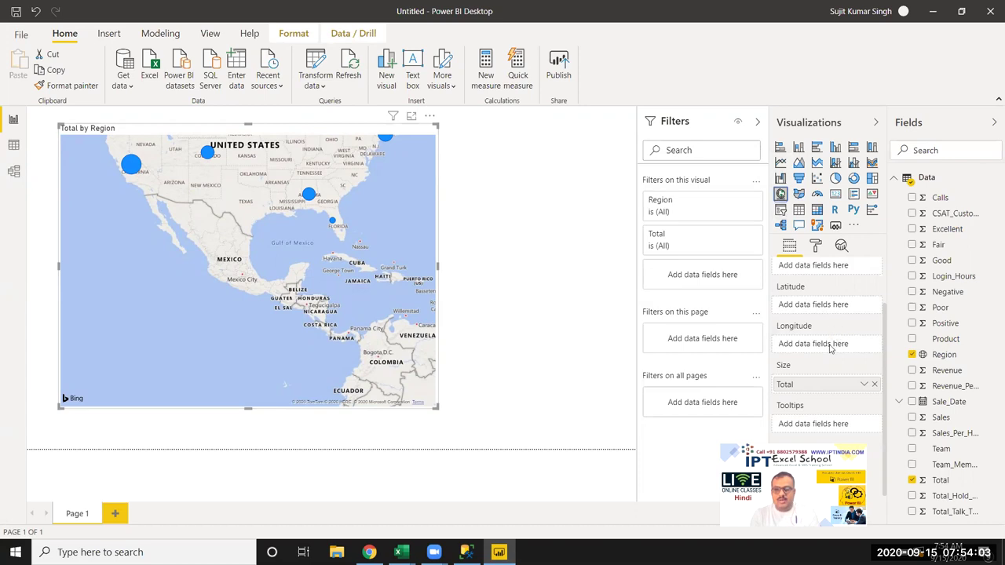
{"action": "scroll", "coordinate": [834, 361], "scroll_direction": "down", "scroll_amount": 1}
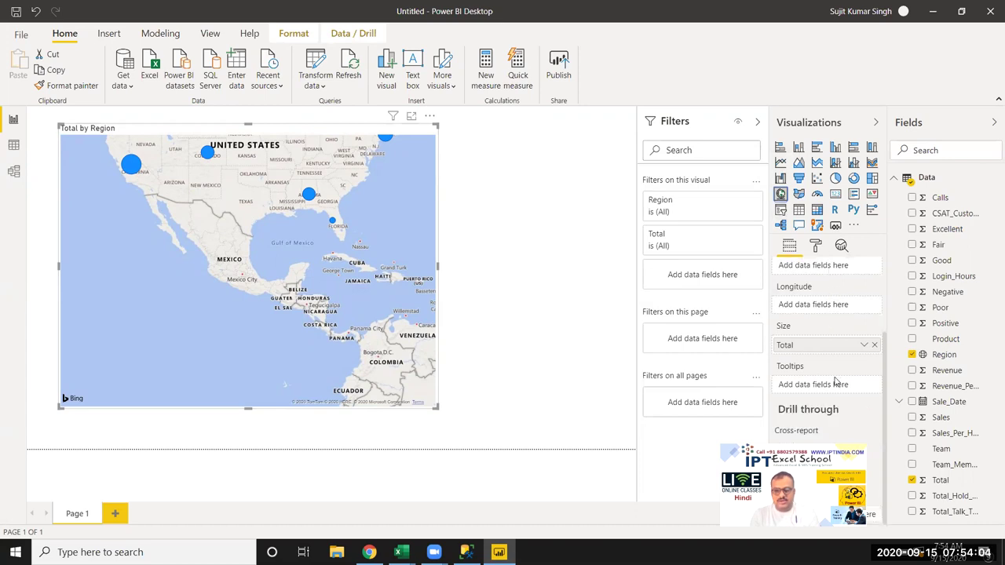
{"action": "left_click", "coordinate": [874, 344]}
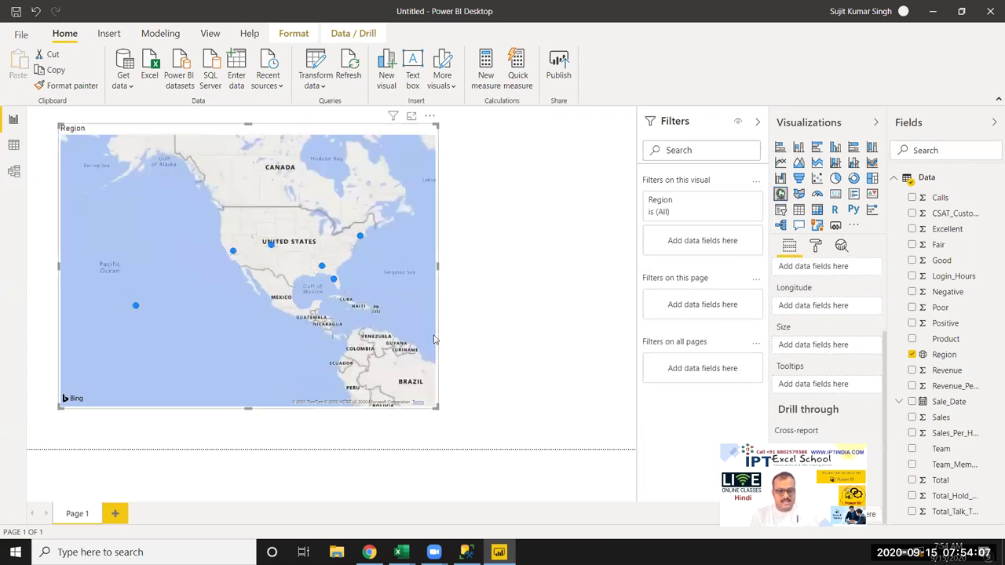
{"action": "key", "text": "Delete"}
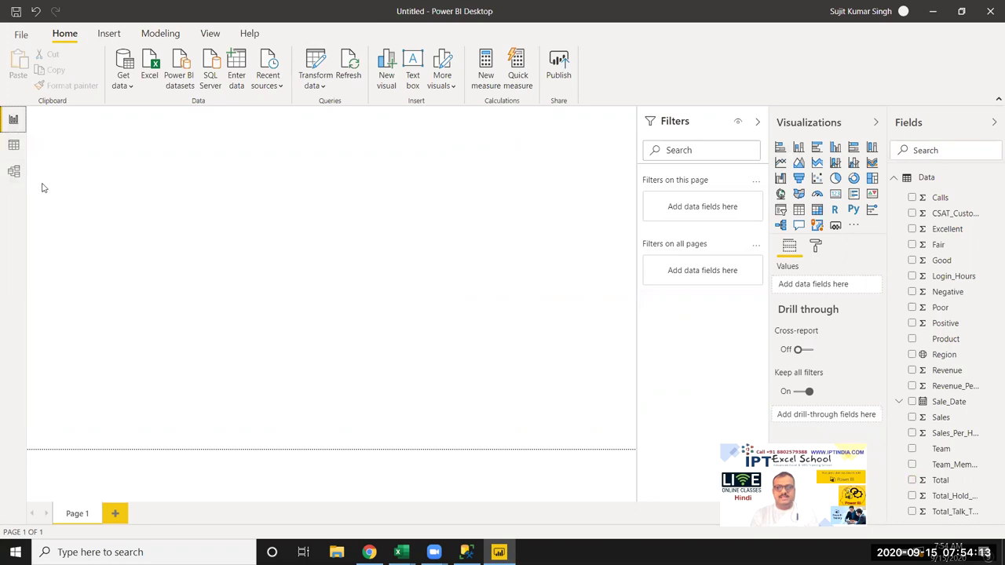
{"action": "left_click", "coordinate": [22, 146]}
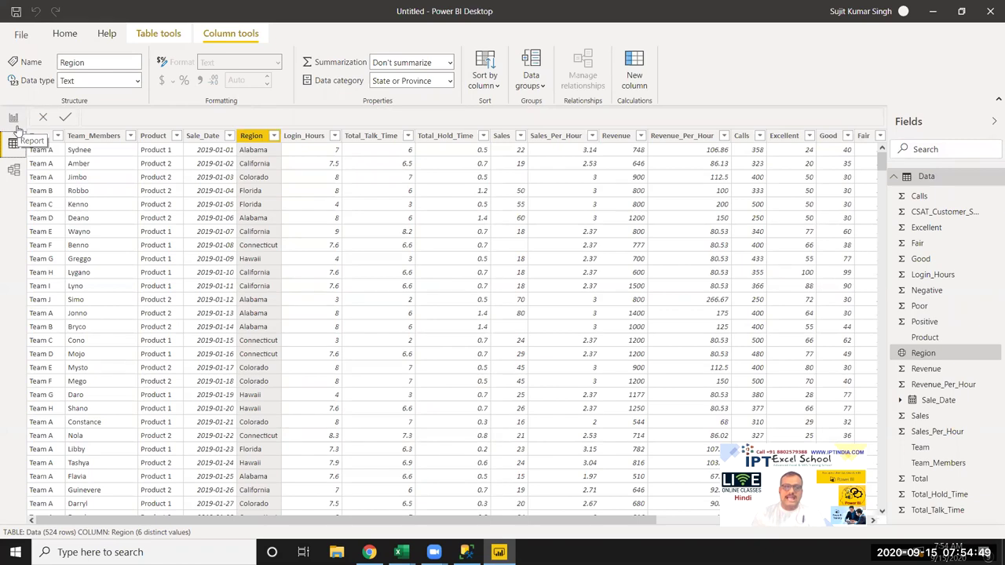
{"action": "left_click", "coordinate": [206, 138]}
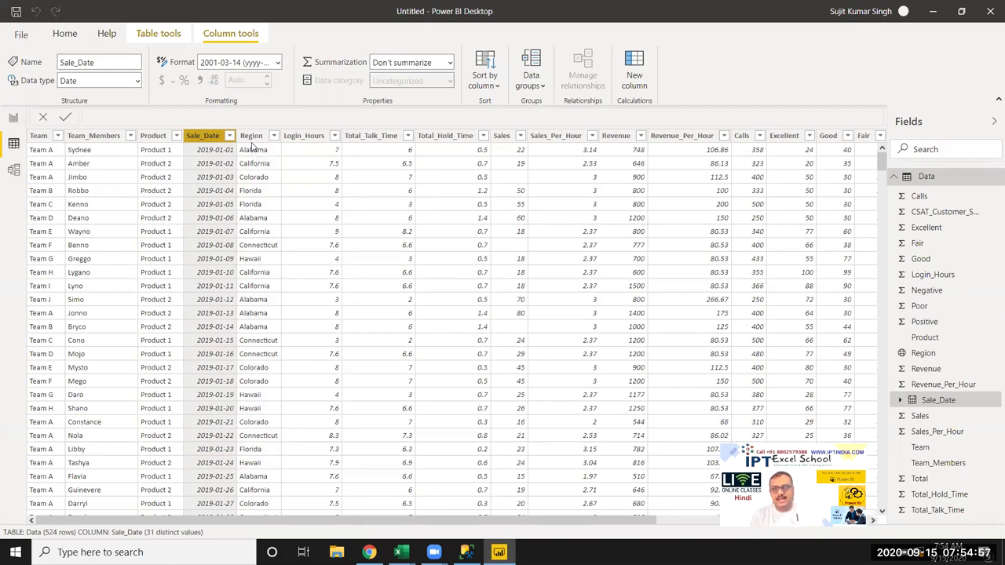
{"action": "left_click", "coordinate": [14, 119]}
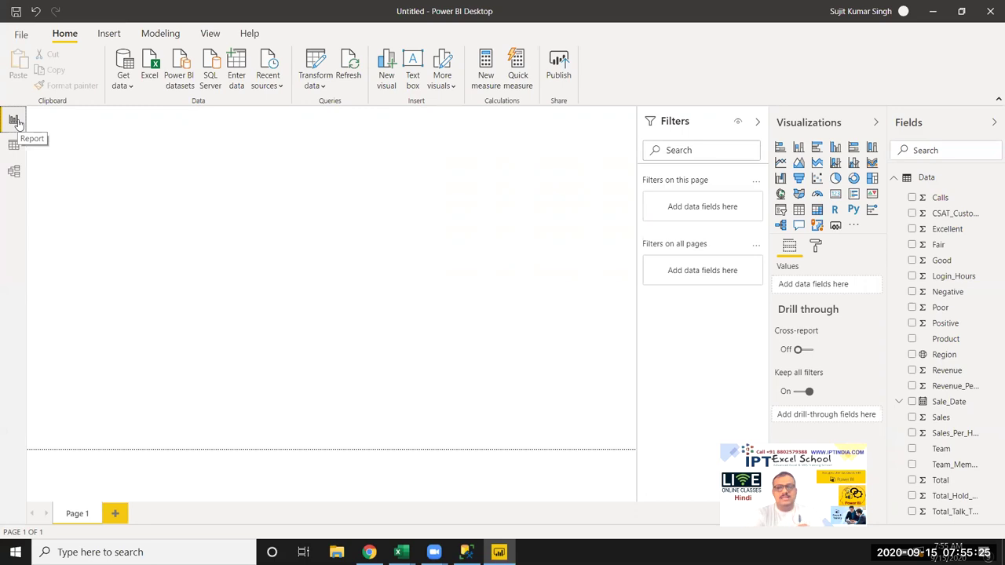
Step: Add a resized table visual with Region, Team and Sales fields
{"action": "left_click", "coordinate": [780, 150]}
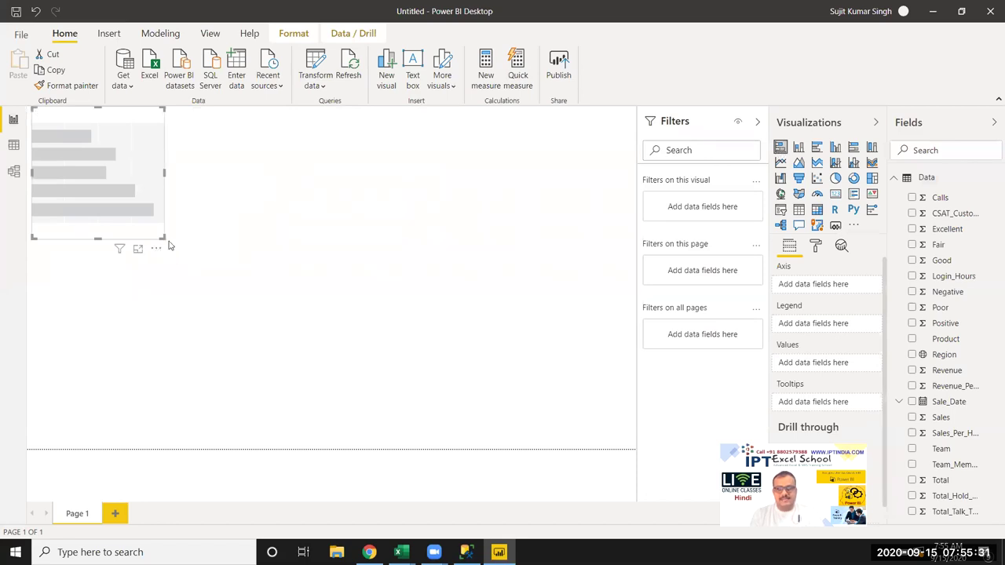
{"action": "left_click_drag", "start_coordinate": [162, 238], "coordinate": [352, 389]}
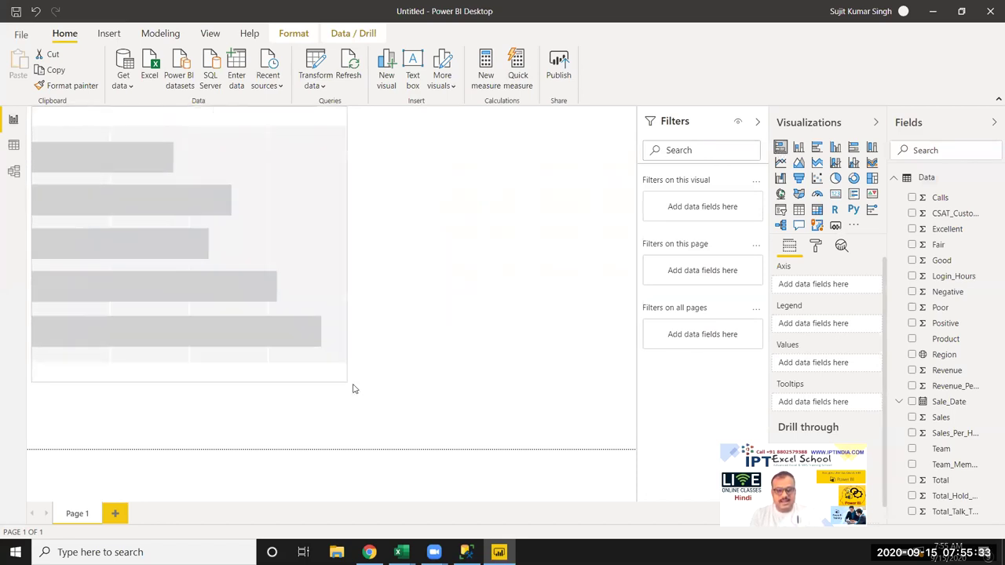
{"action": "left_click_drag", "start_coordinate": [273, 123], "coordinate": [320, 142]}
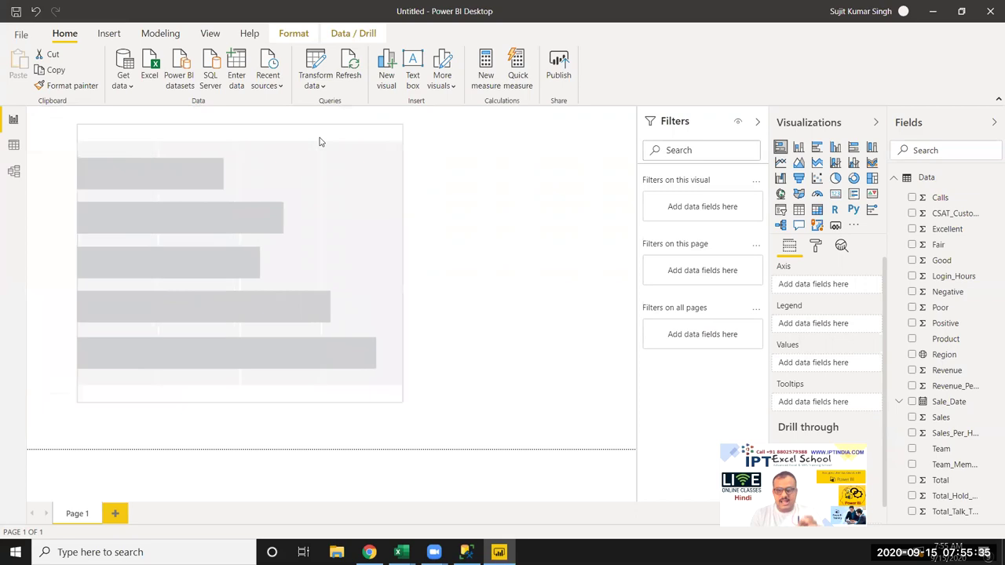
{"action": "left_click", "coordinate": [798, 211]}
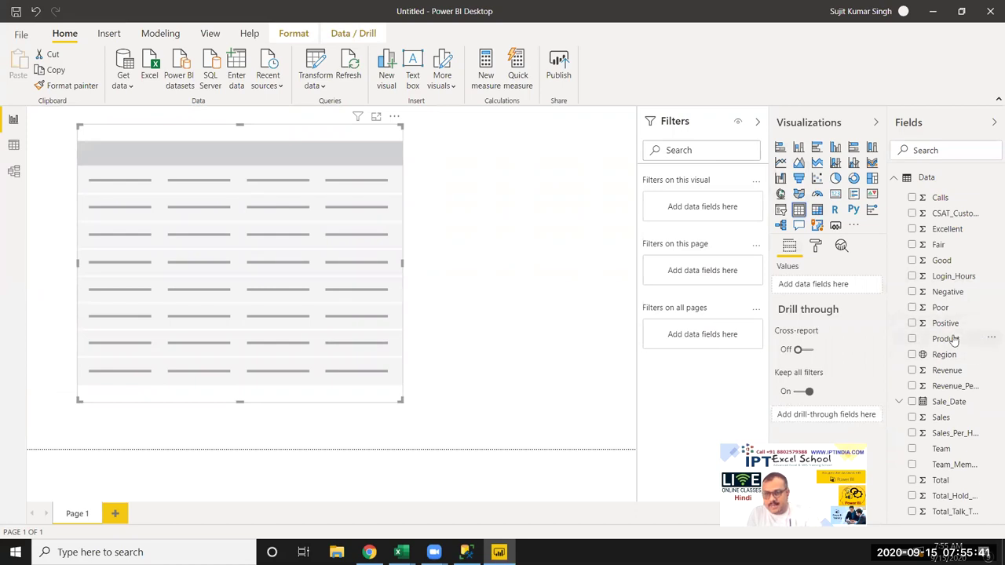
{"action": "mouse_move", "coordinate": [945, 354]}
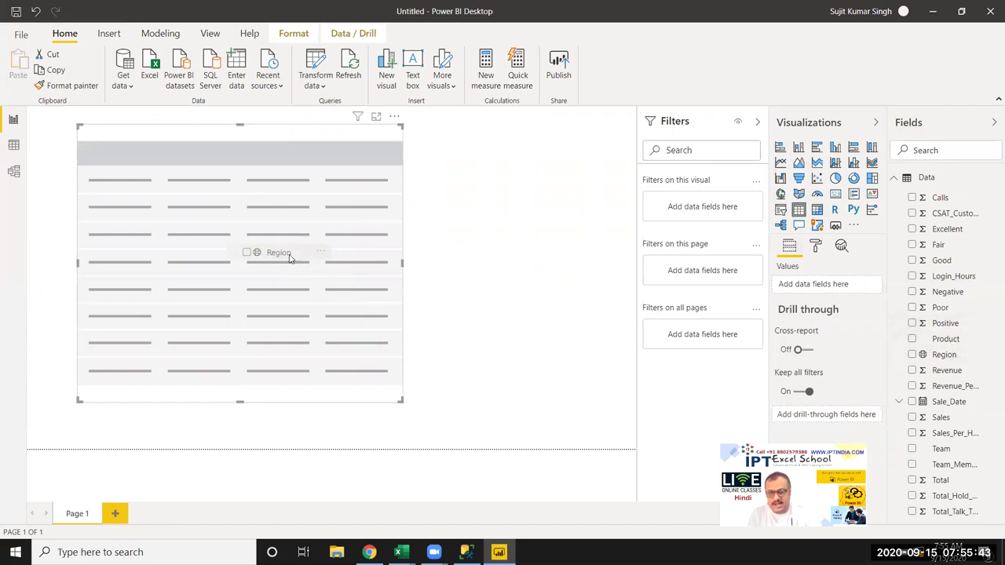
{"action": "left_click_drag", "start_coordinate": [944, 354], "coordinate": [270, 256]}
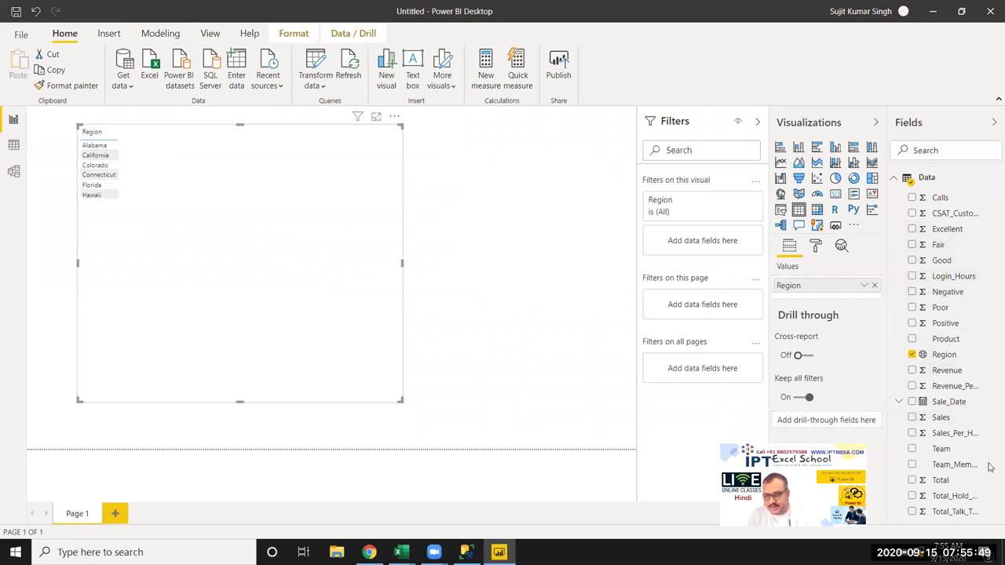
{"action": "left_click_drag", "start_coordinate": [941, 449], "coordinate": [283, 191]}
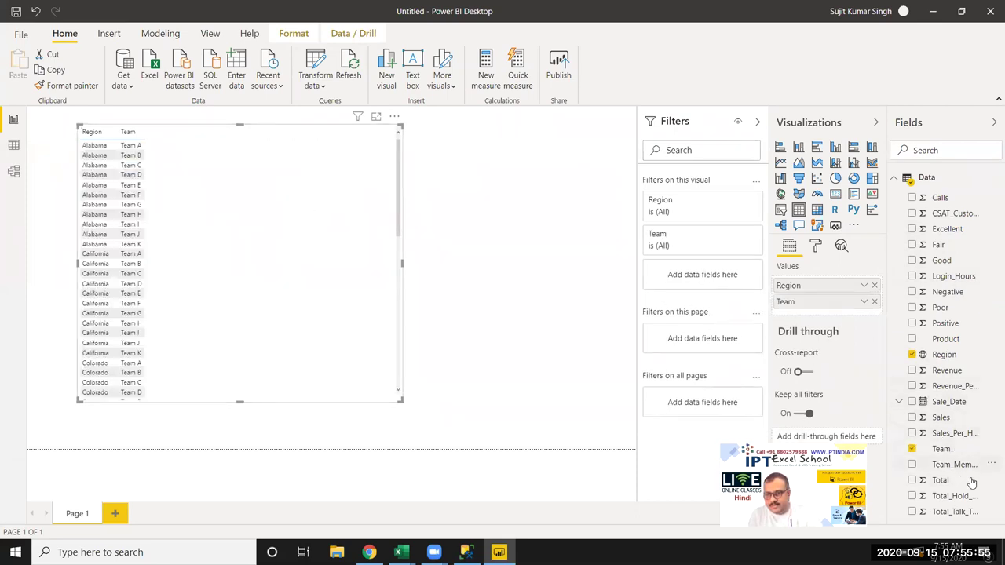
{"action": "left_click_drag", "start_coordinate": [946, 418], "coordinate": [399, 287]}
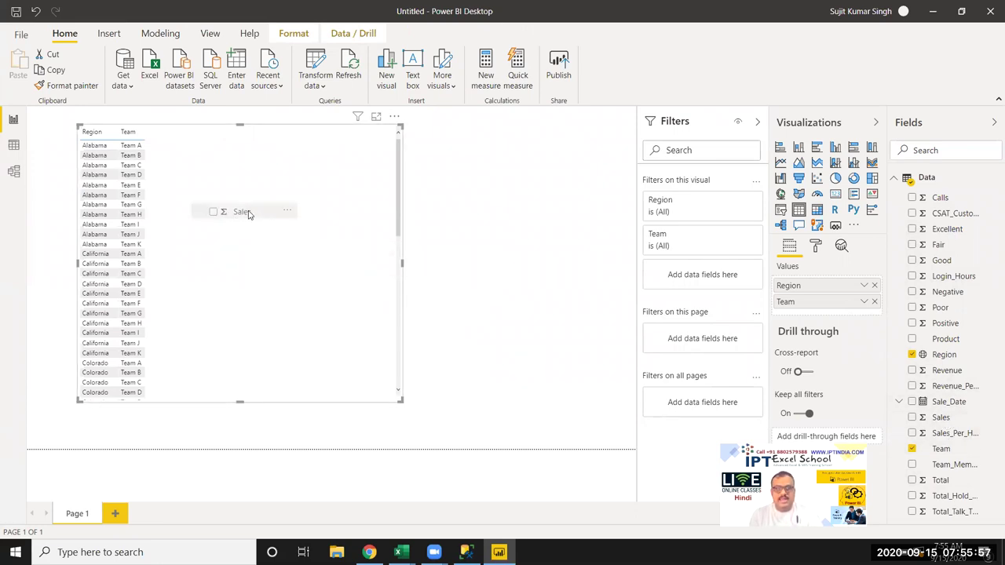
Step: Widen the Sales matrix so its Total column is visible
{"action": "left_click_drag", "start_coordinate": [248, 214], "coordinate": [248, 213]}
{"action": "scroll", "coordinate": [147, 216], "scroll_direction": "down", "scroll_amount": 5}
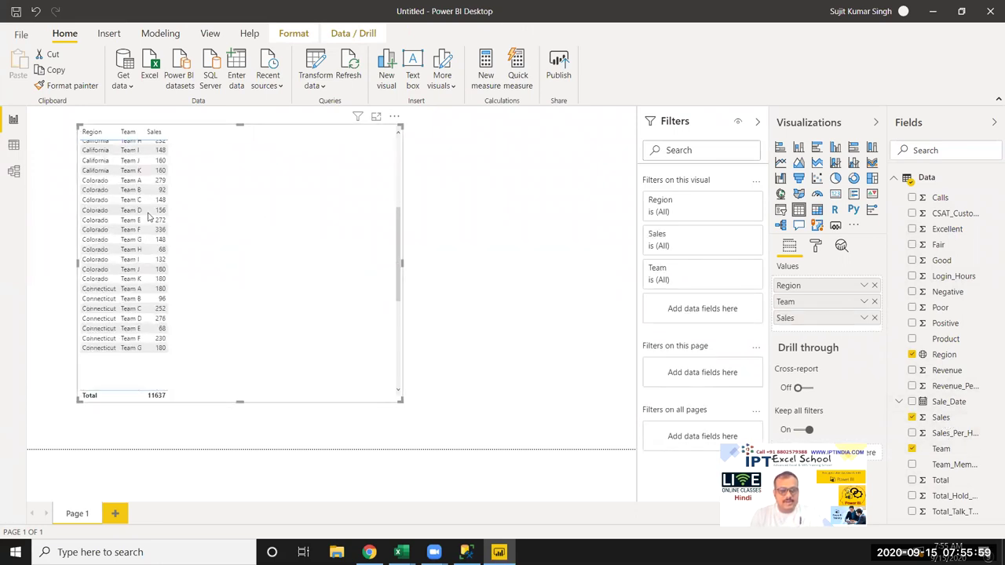
{"action": "scroll", "coordinate": [148, 216], "scroll_direction": "up", "scroll_amount": 10}
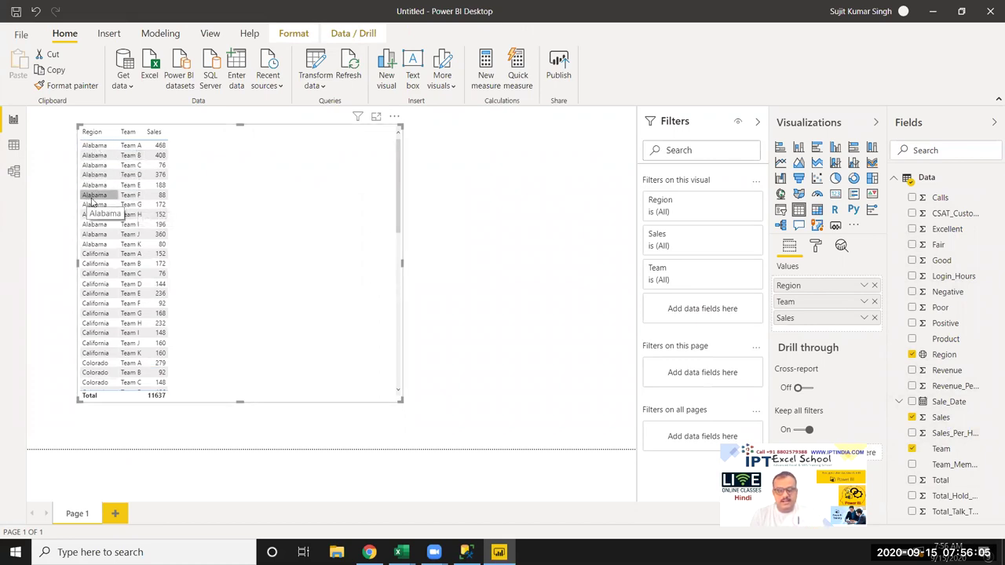
{"action": "scroll", "coordinate": [110, 216], "scroll_direction": "down", "scroll_amount": 3}
{"action": "scroll", "coordinate": [112, 221], "scroll_direction": "down", "scroll_amount": 2}
{"action": "scroll", "coordinate": [113, 221], "scroll_direction": "down", "scroll_amount": 2}
{"action": "scroll", "coordinate": [112, 221], "scroll_direction": "down", "scroll_amount": 1}
{"action": "scroll", "coordinate": [112, 223], "scroll_direction": "down", "scroll_amount": 3}
{"action": "scroll", "coordinate": [112, 224], "scroll_direction": "down", "scroll_amount": 2}
{"action": "scroll", "coordinate": [112, 225], "scroll_direction": "up", "scroll_amount": 4}
{"action": "scroll", "coordinate": [113, 224], "scroll_direction": "up", "scroll_amount": 5}
{"action": "scroll", "coordinate": [112, 224], "scroll_direction": "up", "scroll_amount": 5}
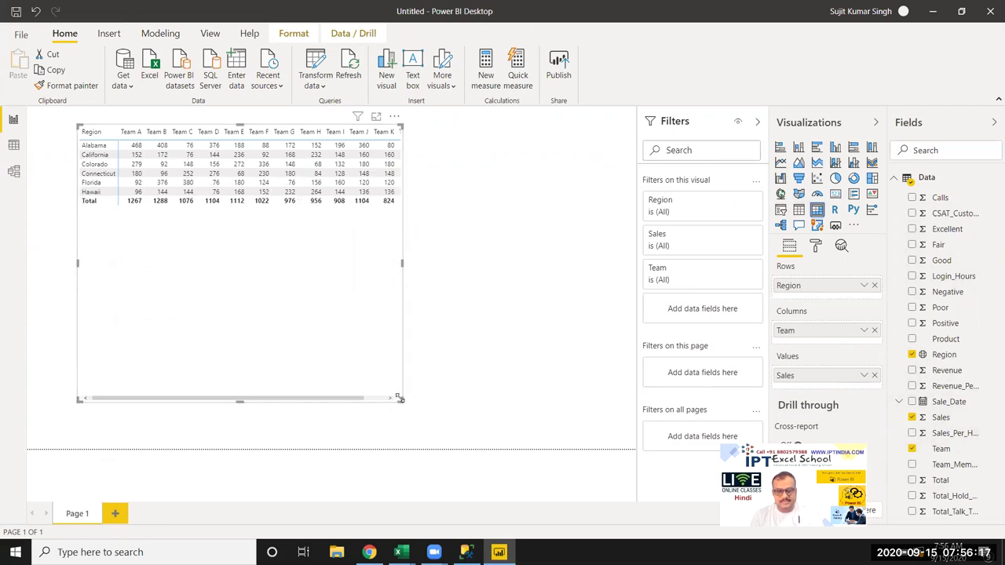
{"action": "left_click_drag", "start_coordinate": [400, 399], "coordinate": [435, 214]}
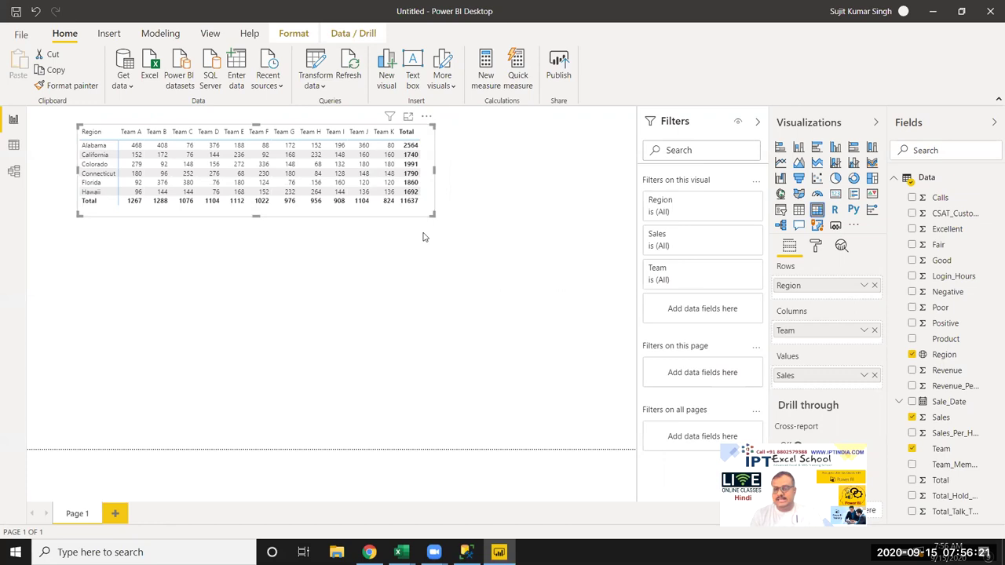
Step: Change the matrix to a larger clustered column chart, then switch to Excel
{"action": "left_click", "coordinate": [835, 151]}
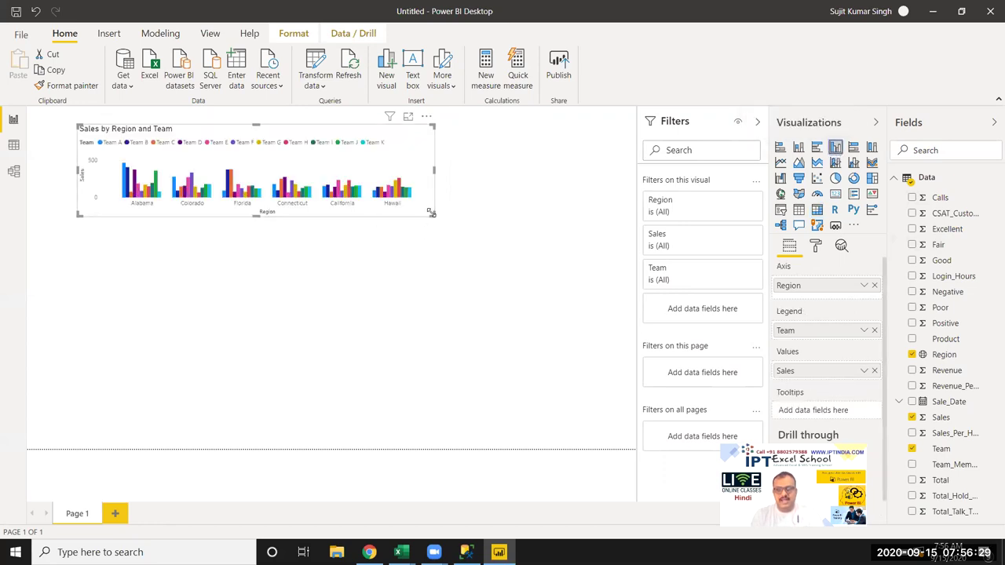
{"action": "left_click_drag", "start_coordinate": [432, 213], "coordinate": [562, 385]}
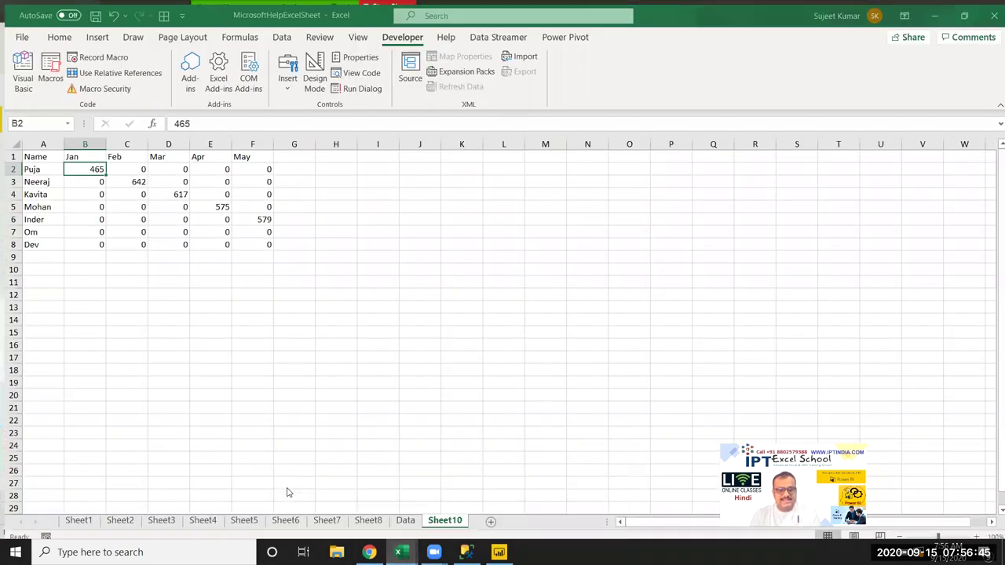
{"action": "left_click", "coordinate": [398, 496]}
Step: Enter =RANDBETWEEN(10,90) in B2 and fill it across B2:F8
{"action": "key", "text": "alt+Tab"}
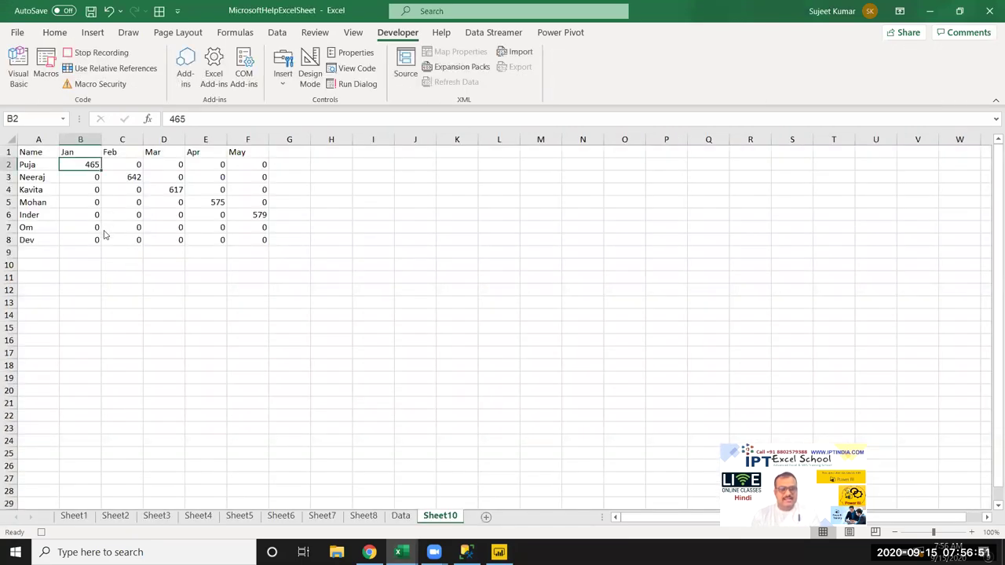
{"action": "type", "text": "=ra"}
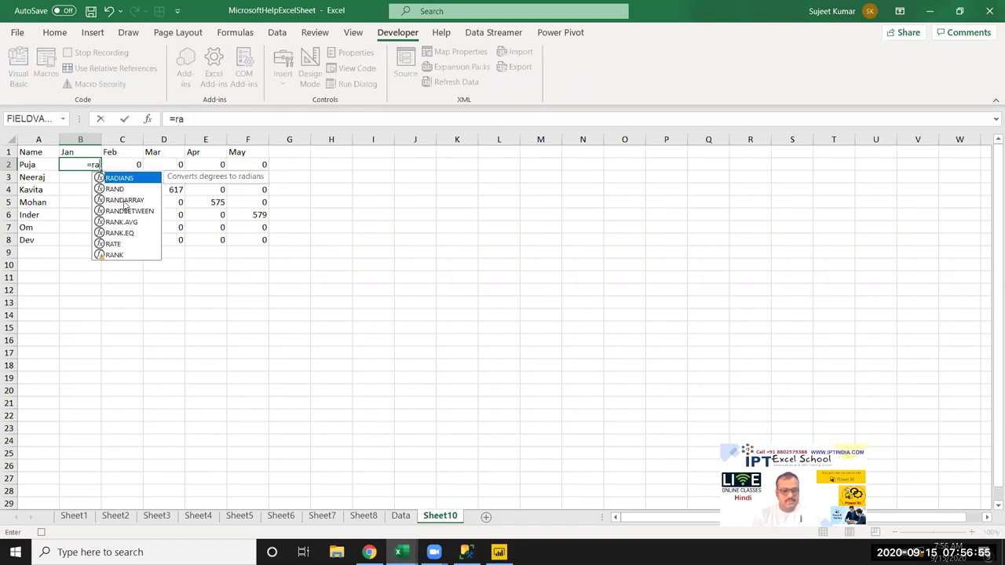
{"action": "key", "text": "Down"}
{"action": "key", "text": "Down"}
{"action": "key", "text": "Down"}
{"action": "key", "text": "Down"}
{"action": "key", "text": "Up"}
{"action": "key", "text": "Tab"}
{"action": "type", "text": "10,90"}
{"action": "key", "text": "Return"}
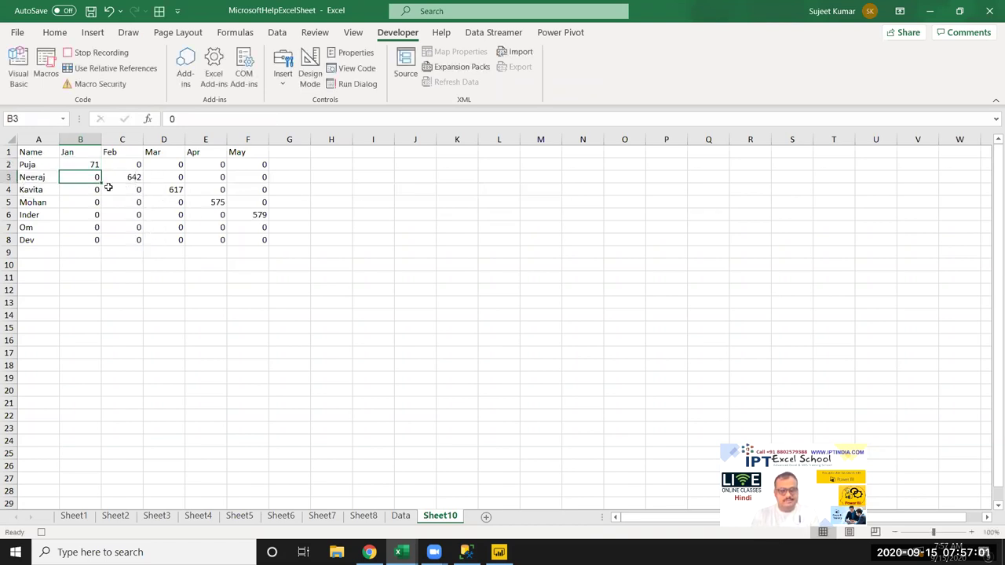
{"action": "left_click_drag", "start_coordinate": [87, 164], "coordinate": [235, 237]}
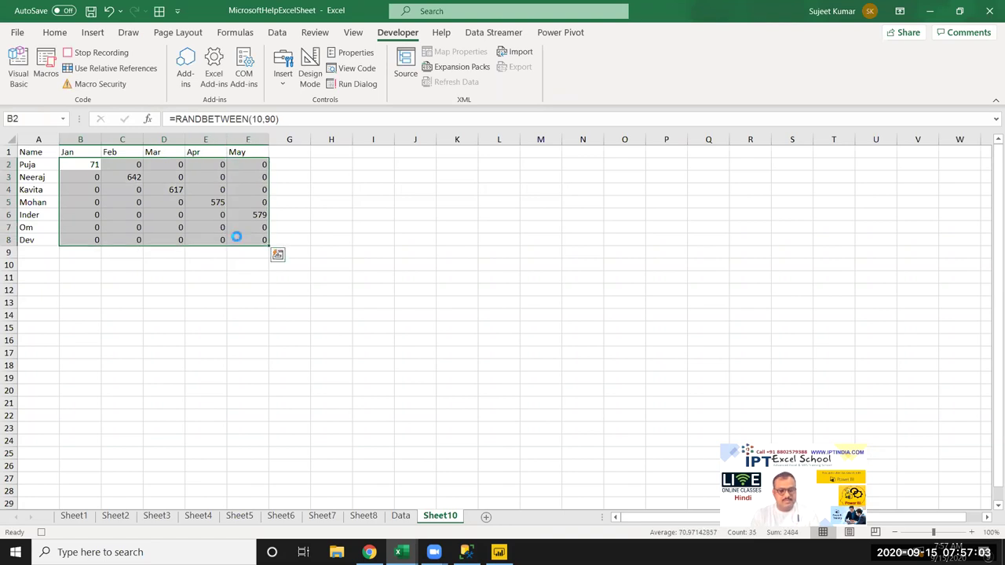
{"action": "key", "text": "ctrl+r"}
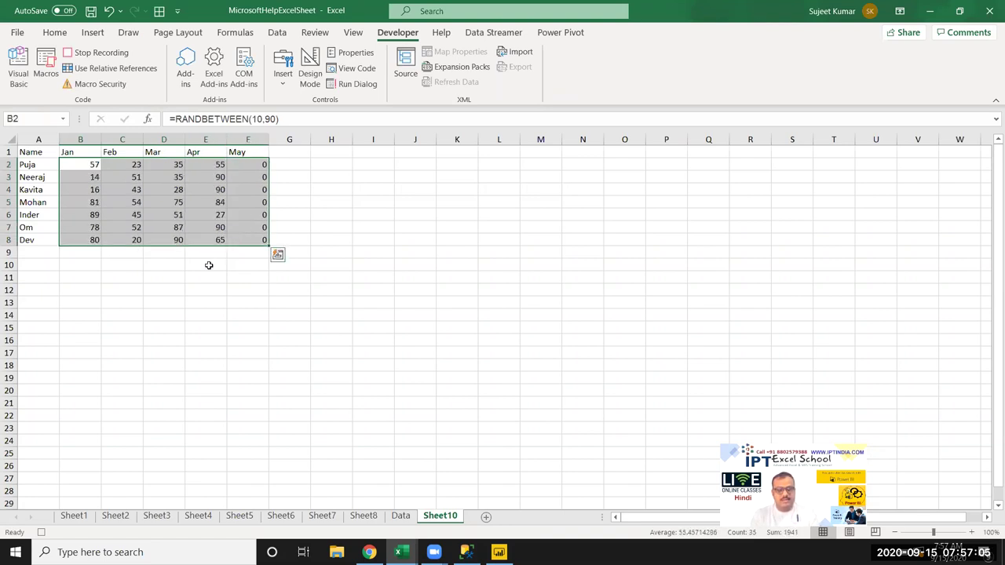
{"action": "left_click", "coordinate": [50, 155]}
{"action": "left_click_drag", "start_coordinate": [50, 156], "coordinate": [233, 235]}
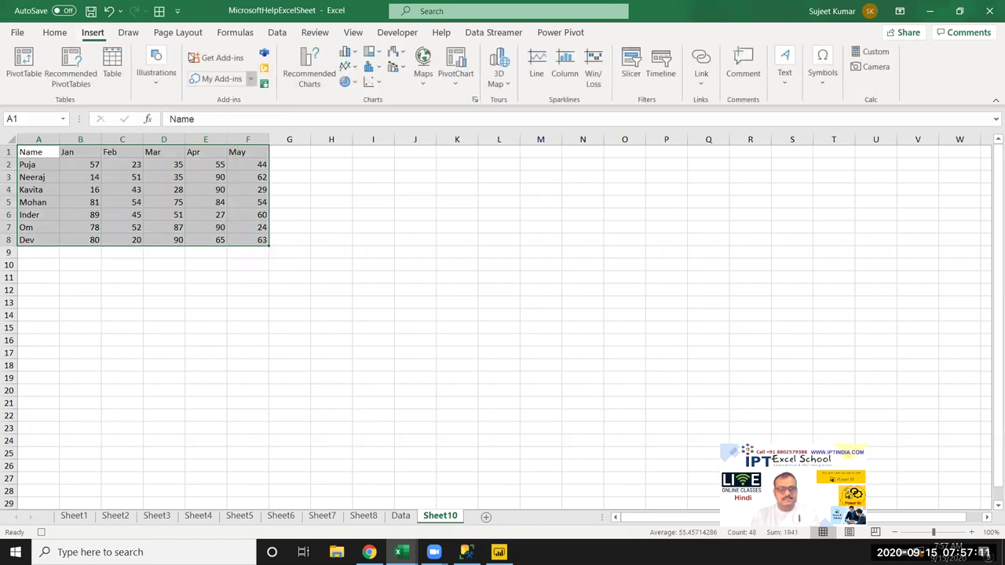
{"action": "left_click", "coordinate": [349, 52]}
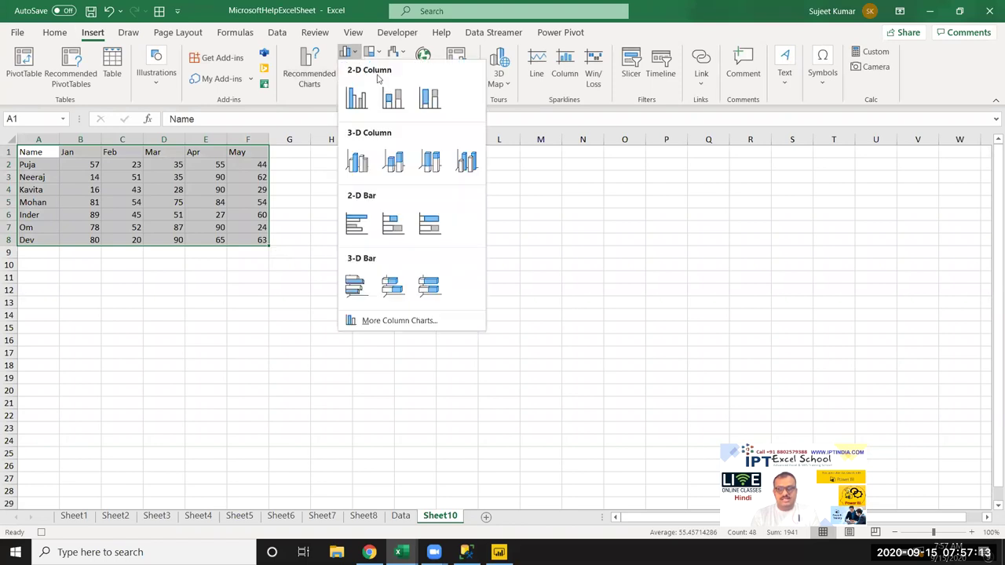
{"action": "left_click", "coordinate": [355, 100]}
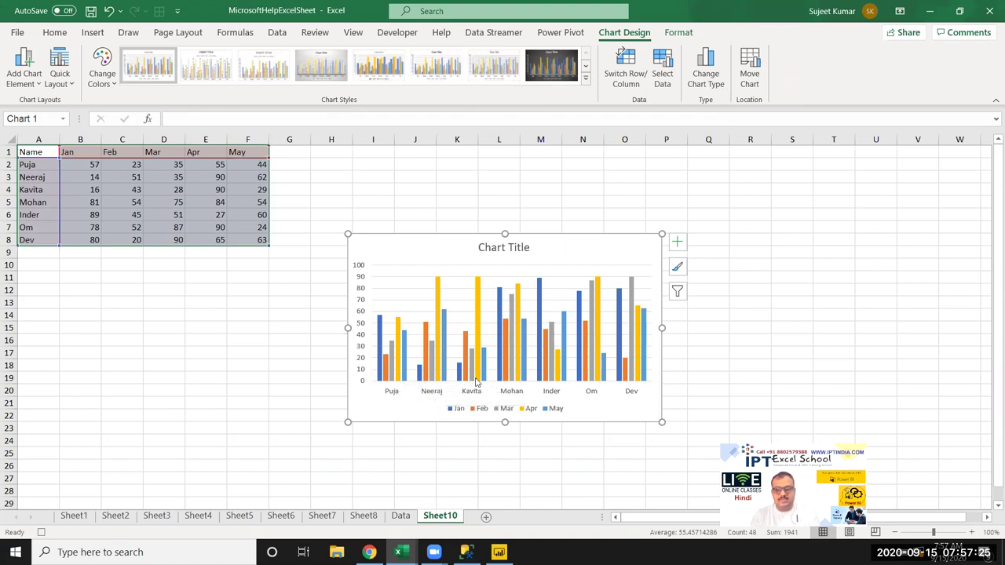
{"action": "mouse_move", "coordinate": [477, 330]}
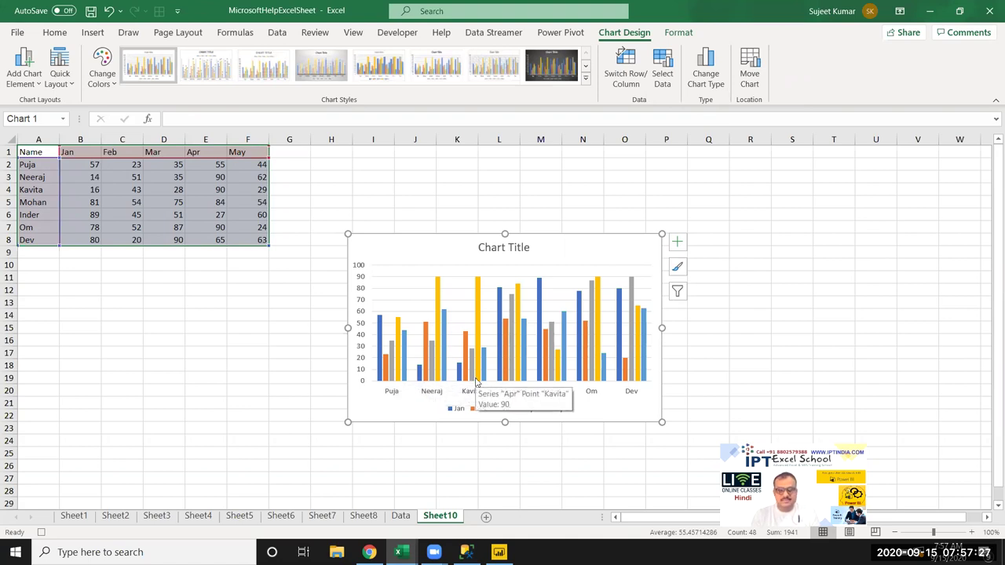
{"action": "left_click_drag", "start_coordinate": [69, 151], "coordinate": [253, 153]}
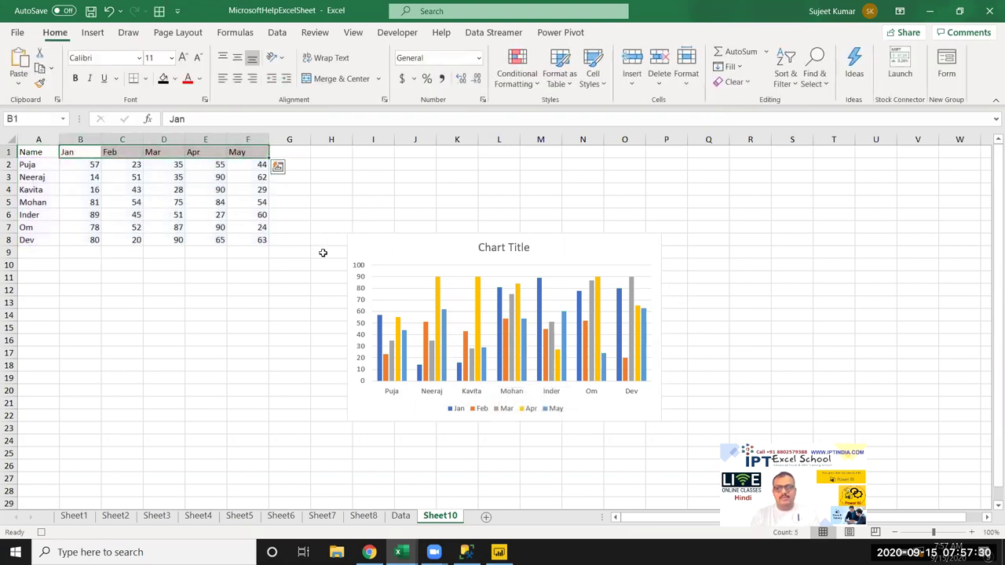
{"action": "left_click", "coordinate": [372, 248]}
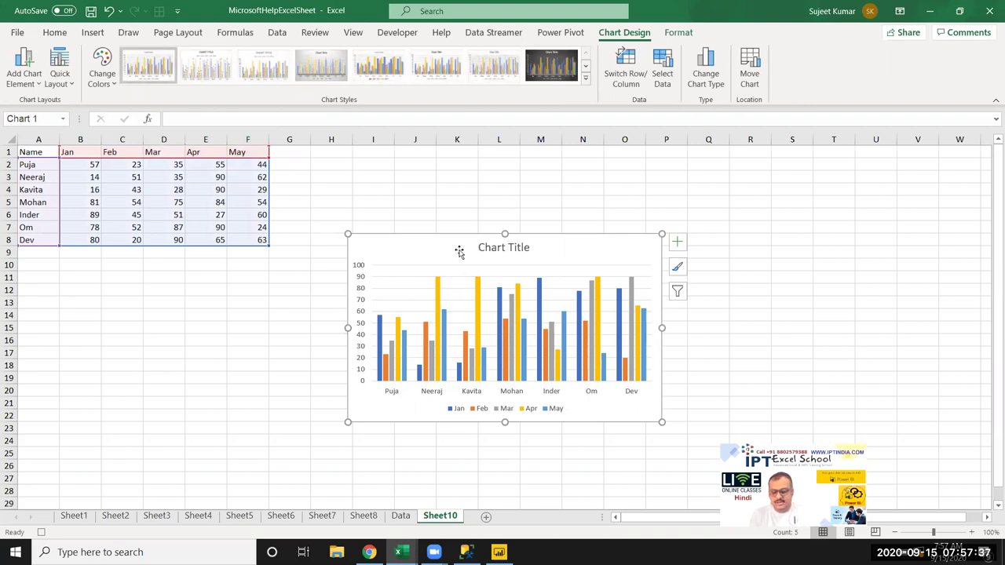
{"action": "key", "text": "Delete"}
Step: Insert a stacked column chart from the table A1:F8
{"action": "left_click", "coordinate": [39, 151]}
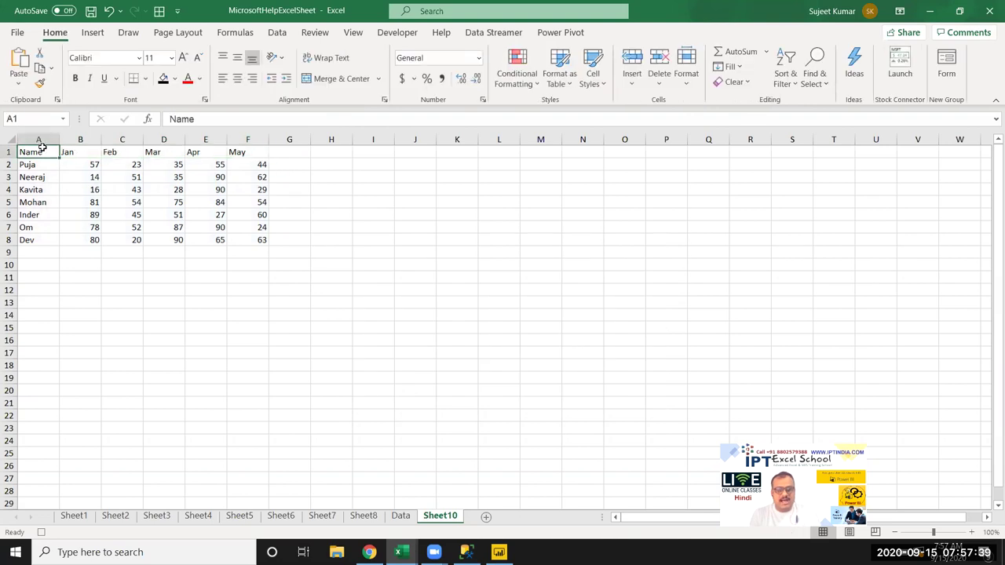
{"action": "left_click_drag", "start_coordinate": [82, 152], "coordinate": [129, 203]}
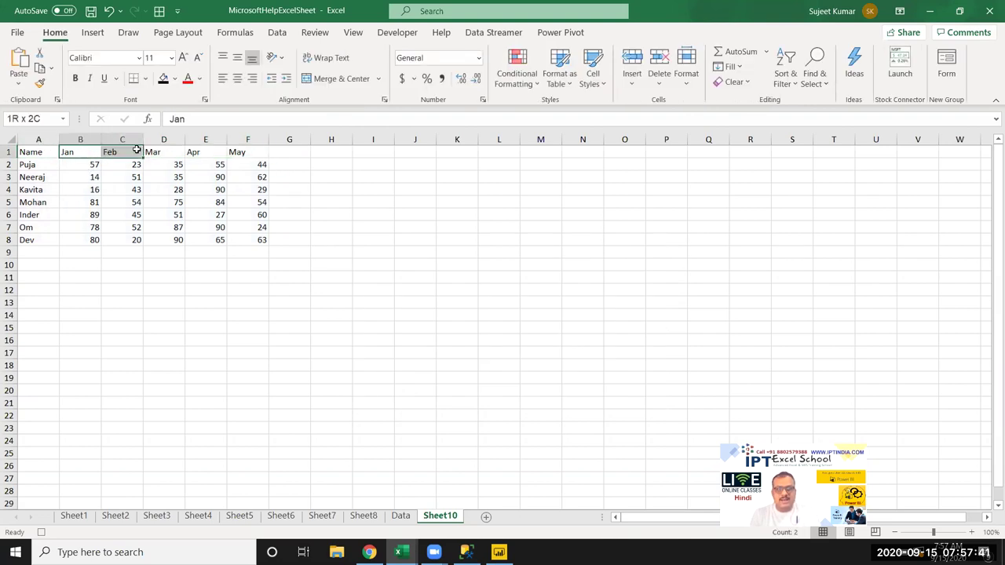
{"action": "left_click_drag", "start_coordinate": [34, 151], "coordinate": [252, 238]}
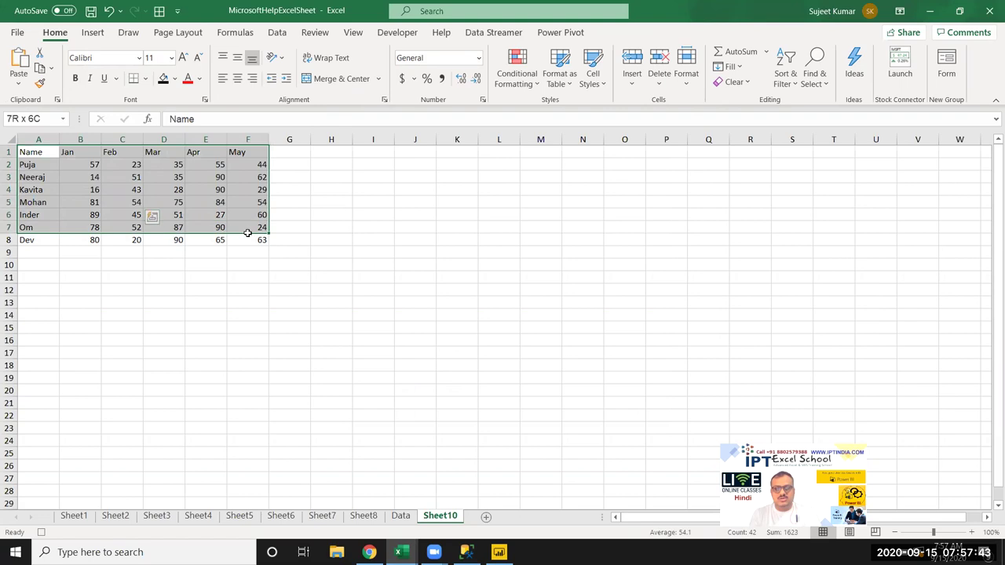
{"action": "left_click", "coordinate": [92, 33]}
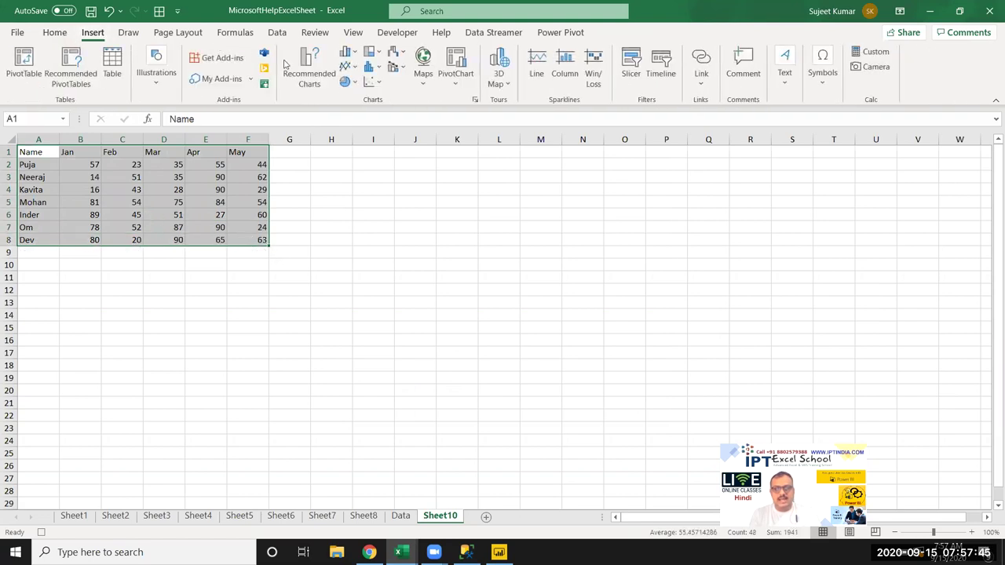
{"action": "left_click", "coordinate": [348, 66]}
{"action": "left_click", "coordinate": [347, 66]}
{"action": "left_click", "coordinate": [345, 52]}
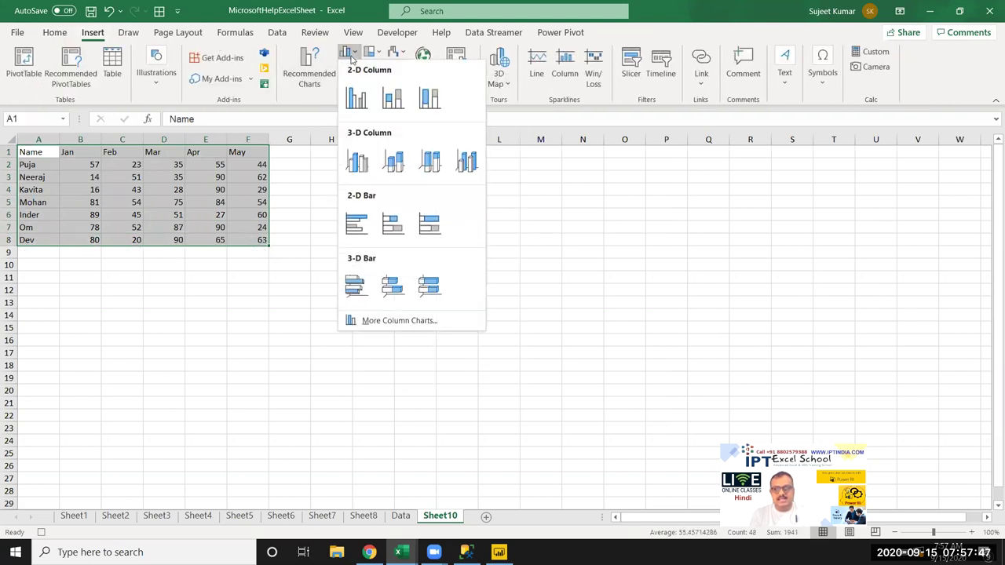
{"action": "left_click", "coordinate": [394, 98]}
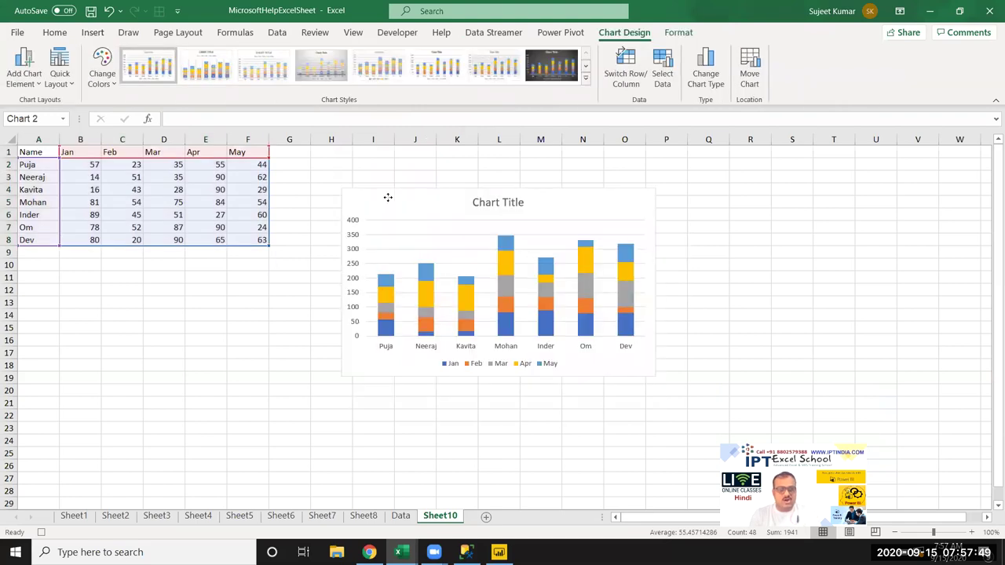
Step: Enlarge the monthly stacked chart, then return to the Power BI report
{"action": "left_click_drag", "start_coordinate": [74, 139], "coordinate": [247, 139]}
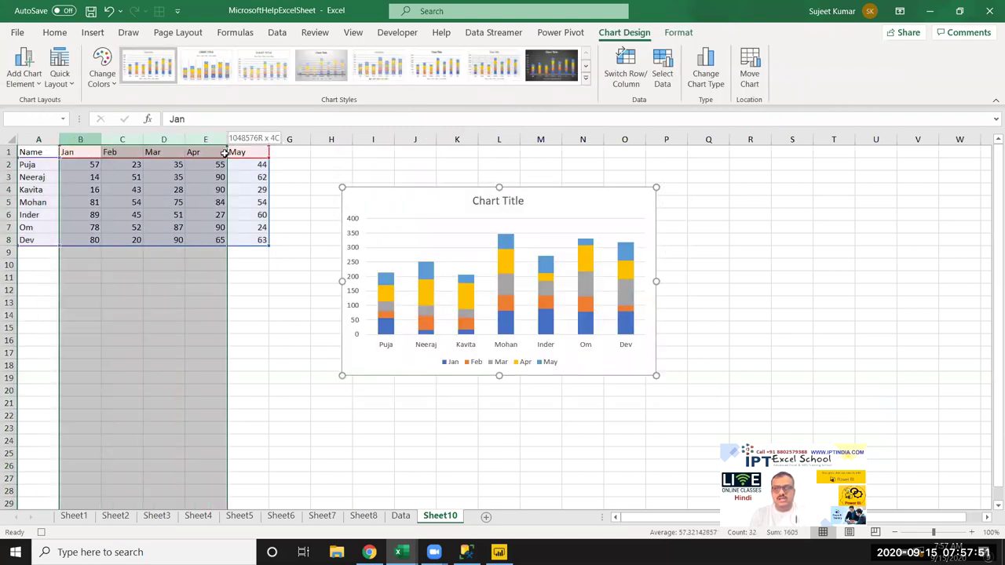
{"action": "left_click", "coordinate": [645, 369]}
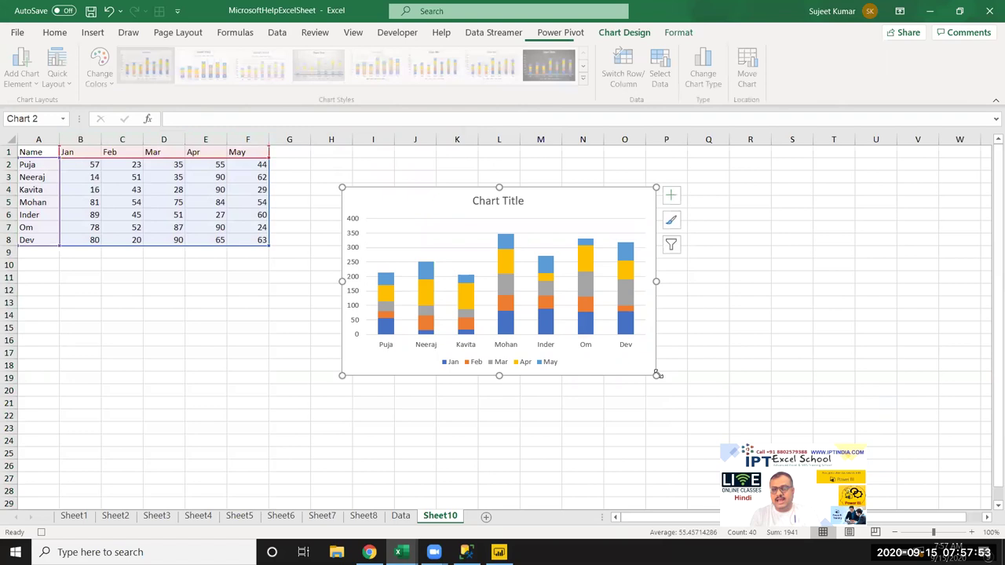
{"action": "left_click_drag", "start_coordinate": [656, 375], "coordinate": [706, 413]}
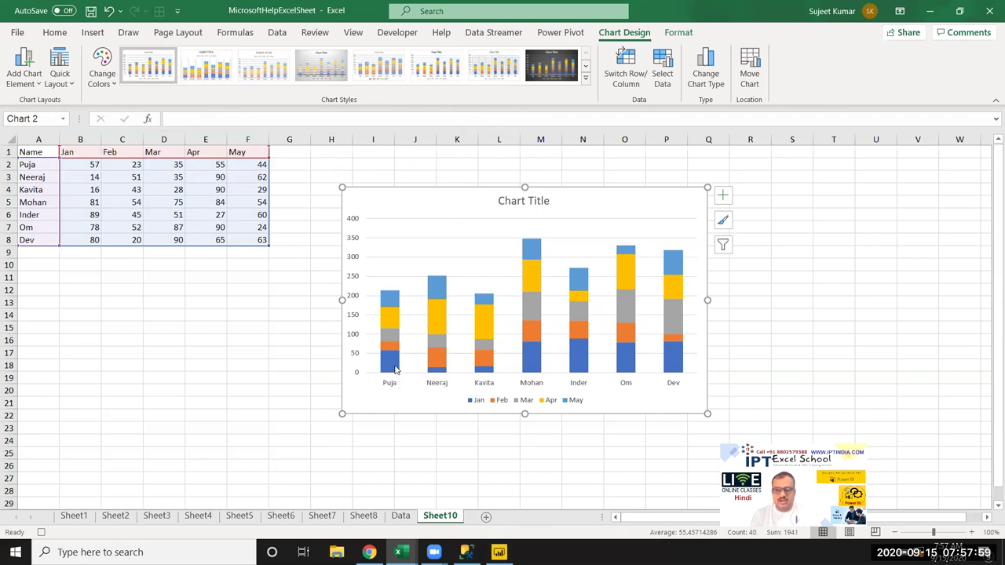
{"action": "left_click", "coordinate": [498, 552]}
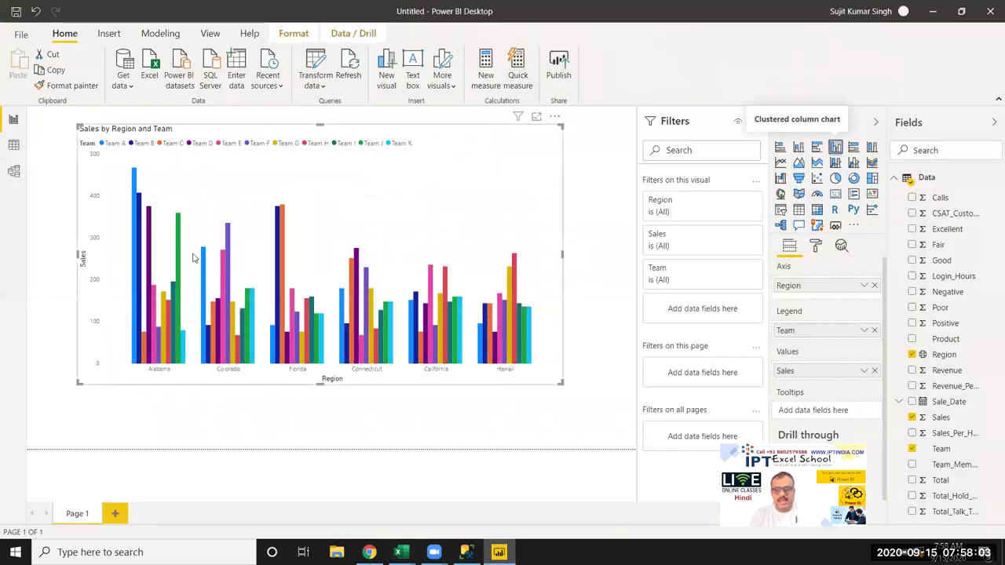
Step: Switch the chart to a stacked column chart and remove Region from the axis
{"action": "left_click", "coordinate": [800, 148]}
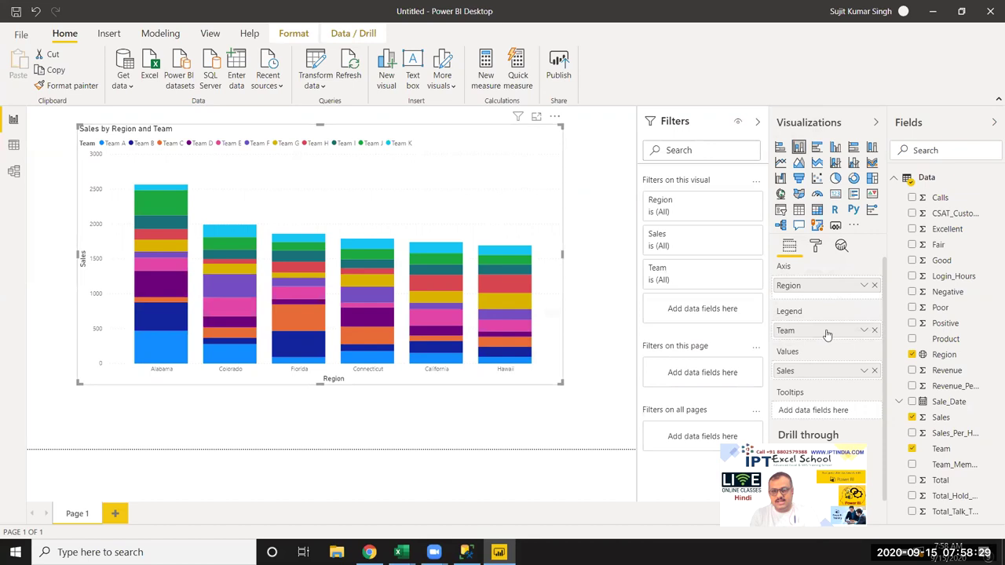
{"action": "left_click_drag", "start_coordinate": [814, 289], "coordinate": [814, 339]}
{"action": "left_click", "coordinate": [874, 286]}
Step: Put Team on the axis and Region in the legend, leaving cross-report drillthrough off
{"action": "mouse_move", "coordinate": [830, 325]}
{"action": "left_mouse_down"}
{"action": "mouse_move", "coordinate": [824, 299]}
{"action": "mouse_move", "coordinate": [834, 287]}
{"action": "left_mouse_up"}
{"action": "mouse_move", "coordinate": [944, 354]}
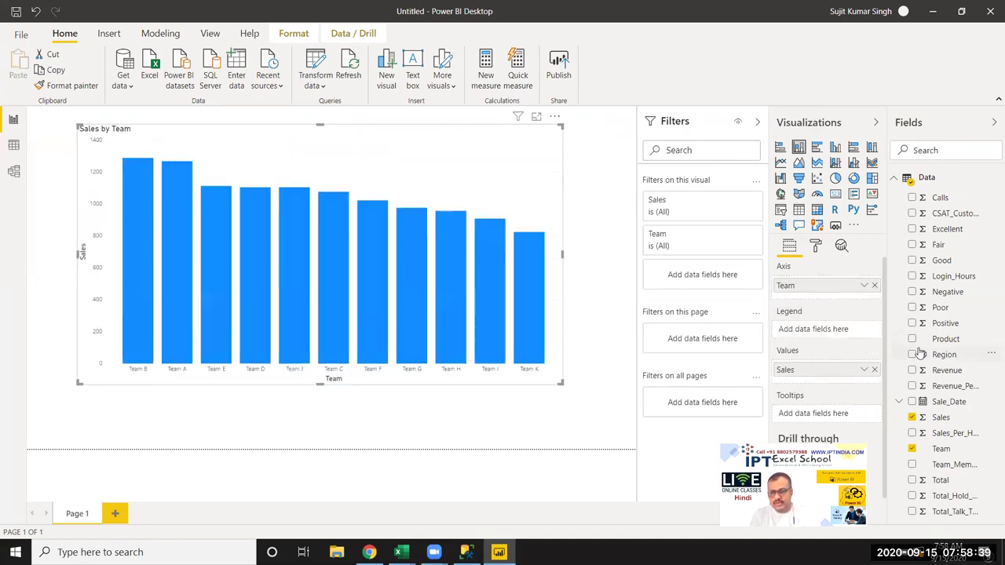
{"action": "left_click_drag", "start_coordinate": [920, 355], "coordinate": [823, 329]}
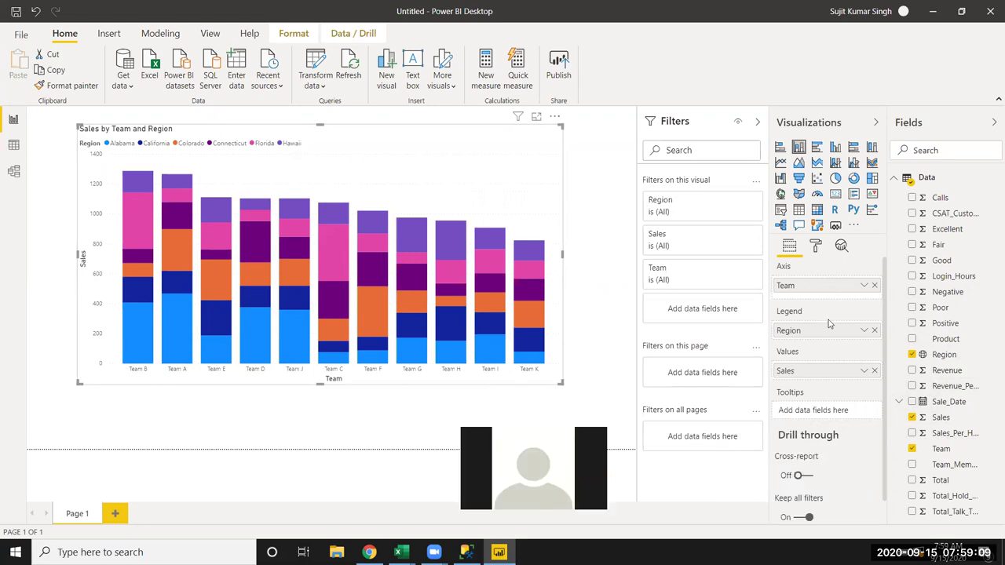
{"action": "left_click", "coordinate": [806, 480]}
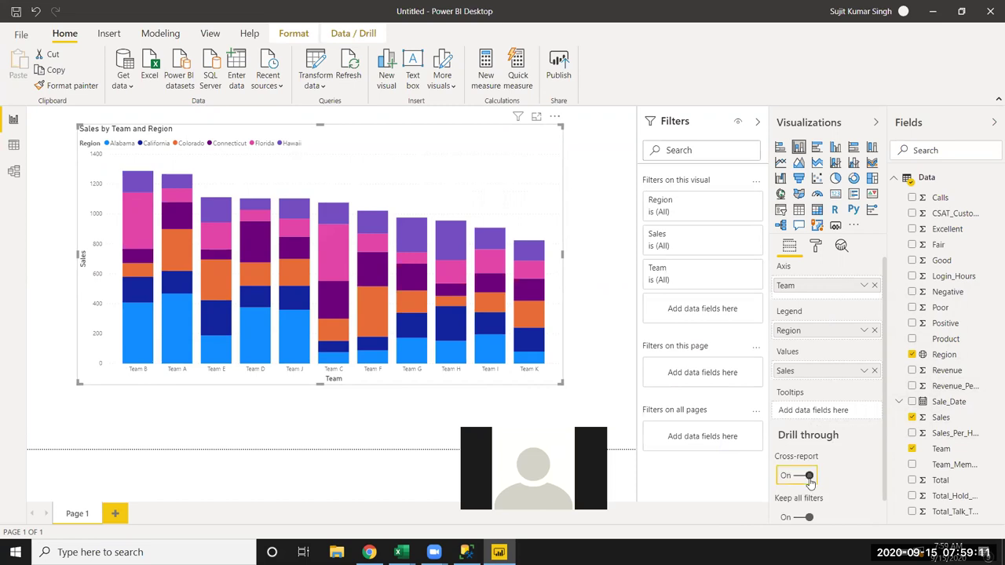
{"action": "left_click", "coordinate": [800, 481]}
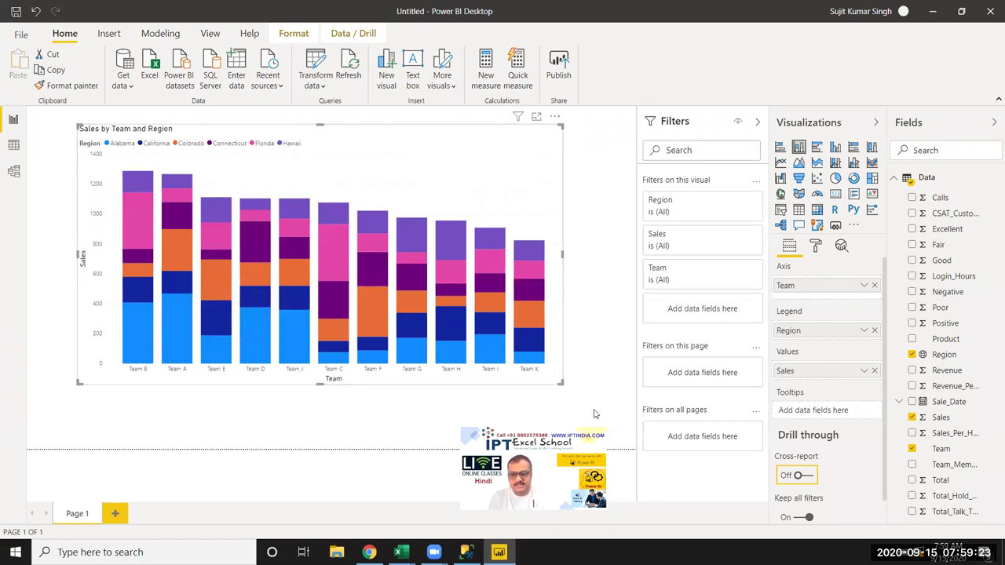
{"action": "left_click", "coordinate": [864, 372]}
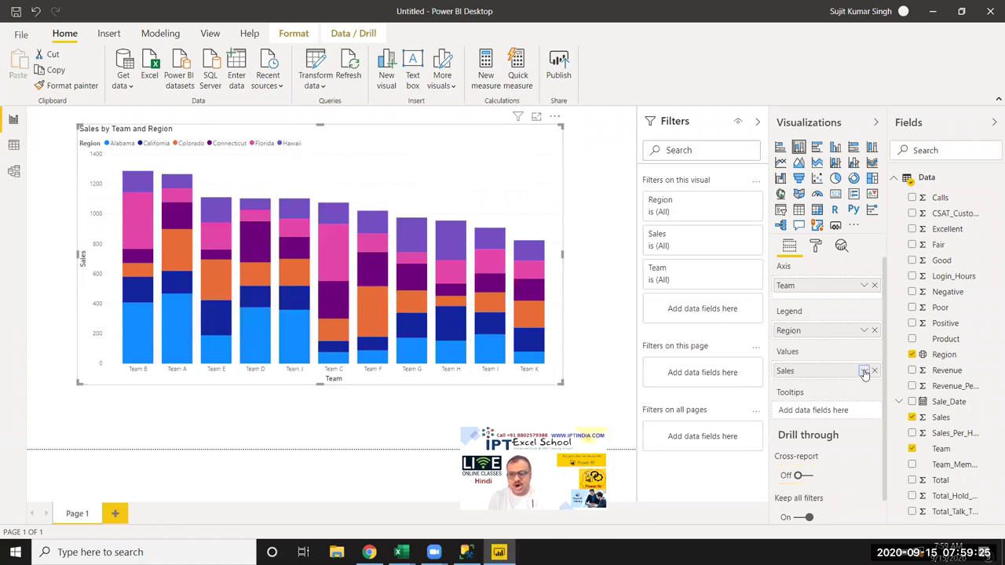
{"action": "left_click", "coordinate": [865, 372]}
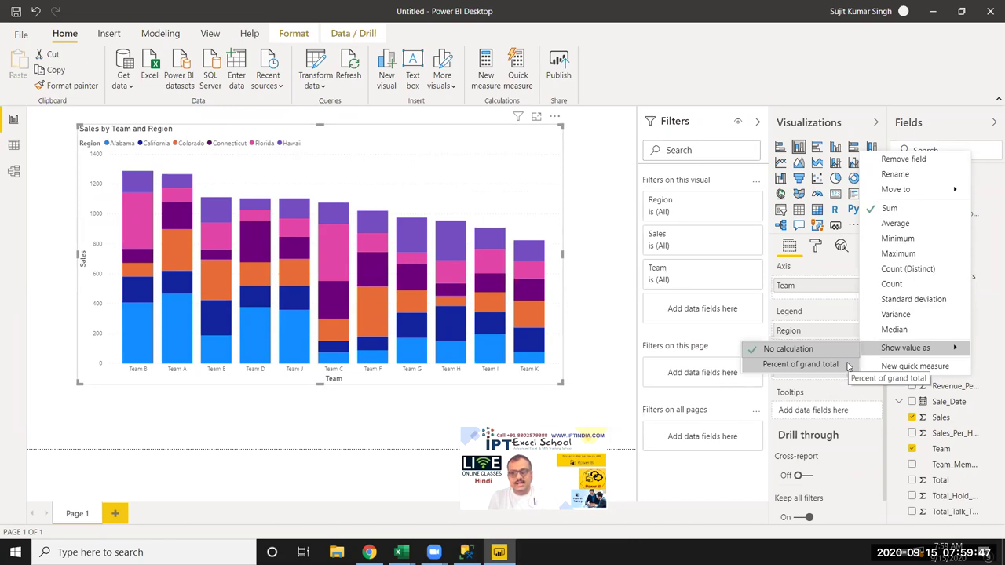
{"action": "mouse_move", "coordinate": [896, 189]}
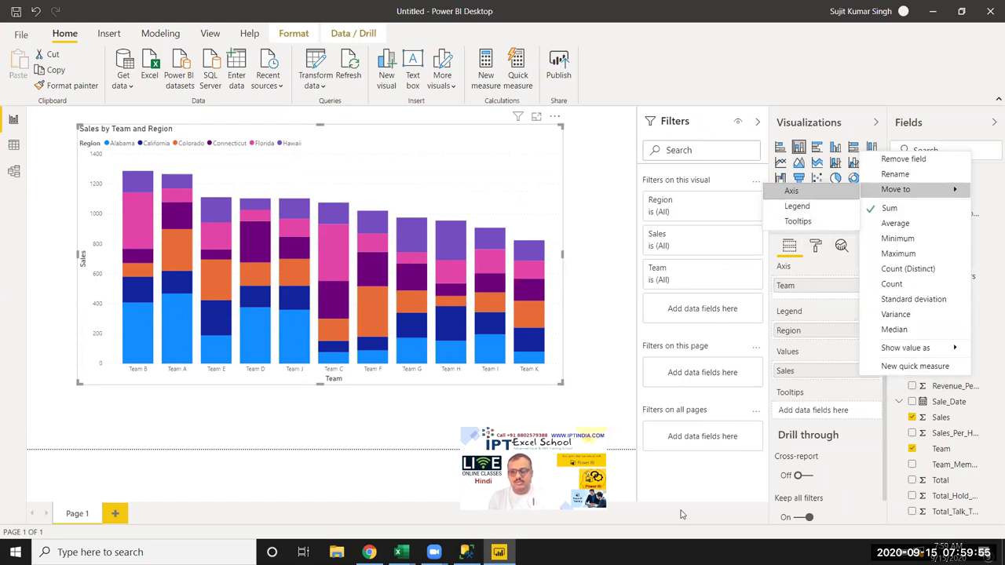
{"action": "left_click", "coordinate": [619, 420]}
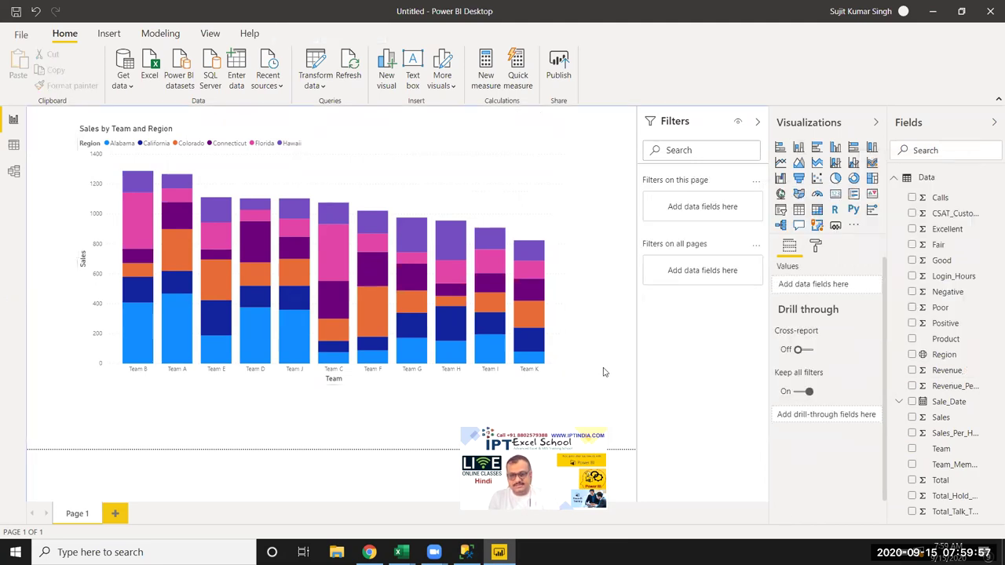
{"action": "left_click", "coordinate": [465, 143]}
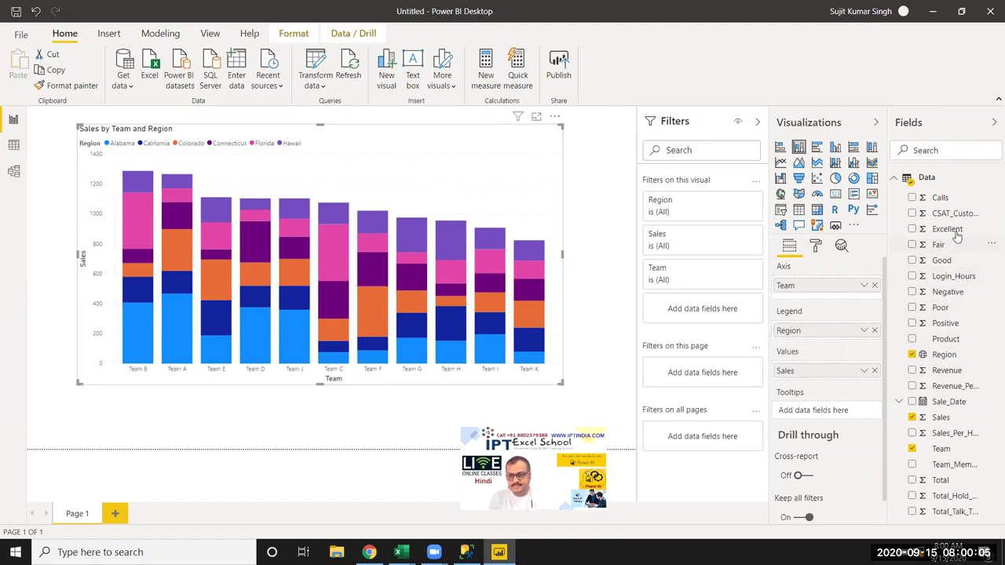
{"action": "left_click_drag", "start_coordinate": [958, 313], "coordinate": [818, 418]}
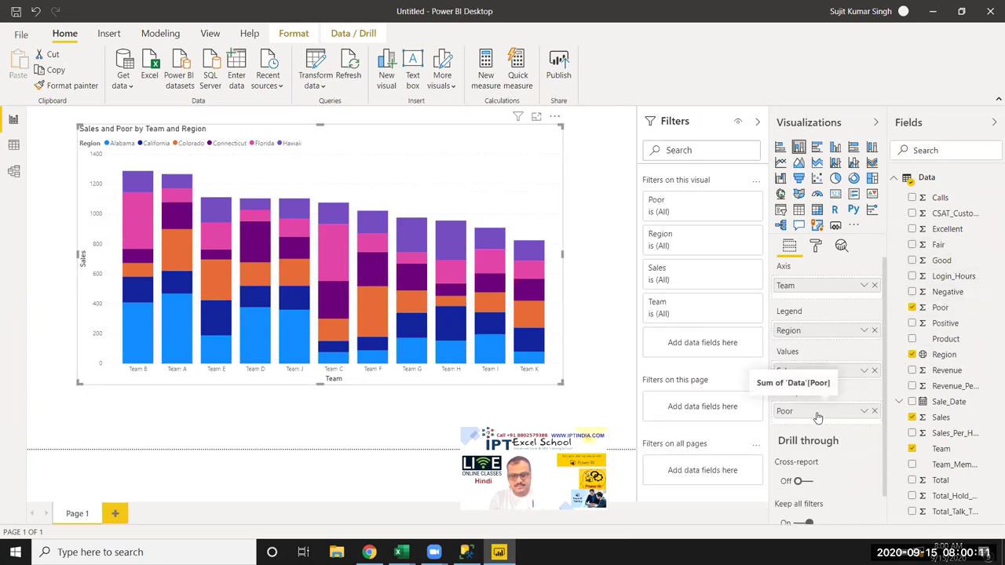
{"action": "left_click", "coordinate": [874, 413]}
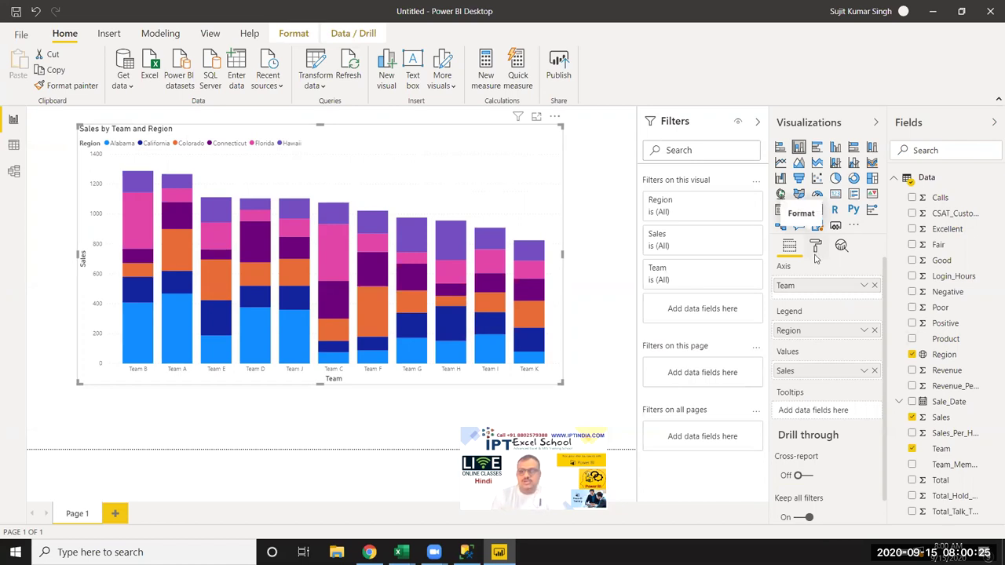
Step: Expand the chart's General format settings and toggle the Responsive option
{"action": "left_click", "coordinate": [815, 251]}
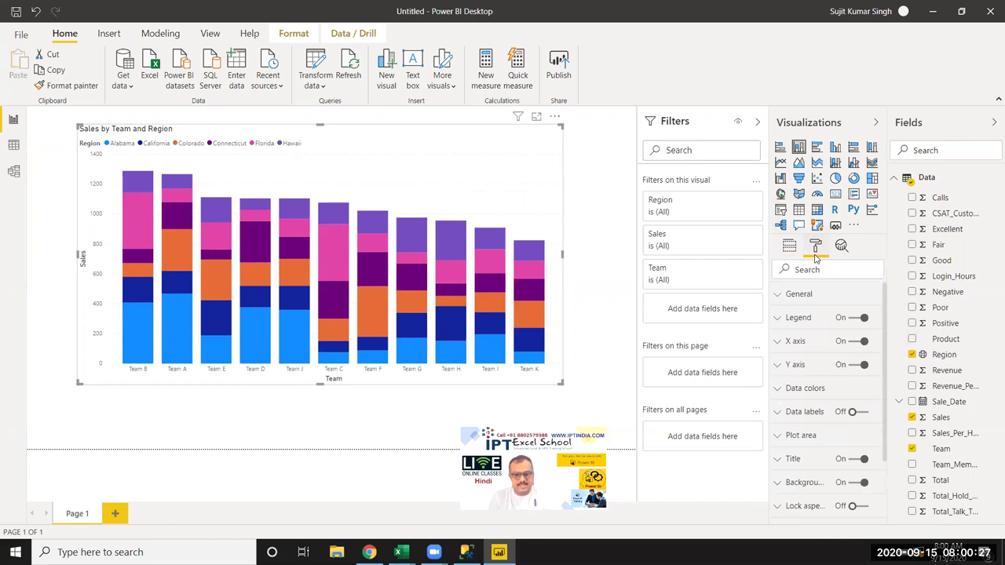
{"action": "left_click", "coordinate": [796, 295]}
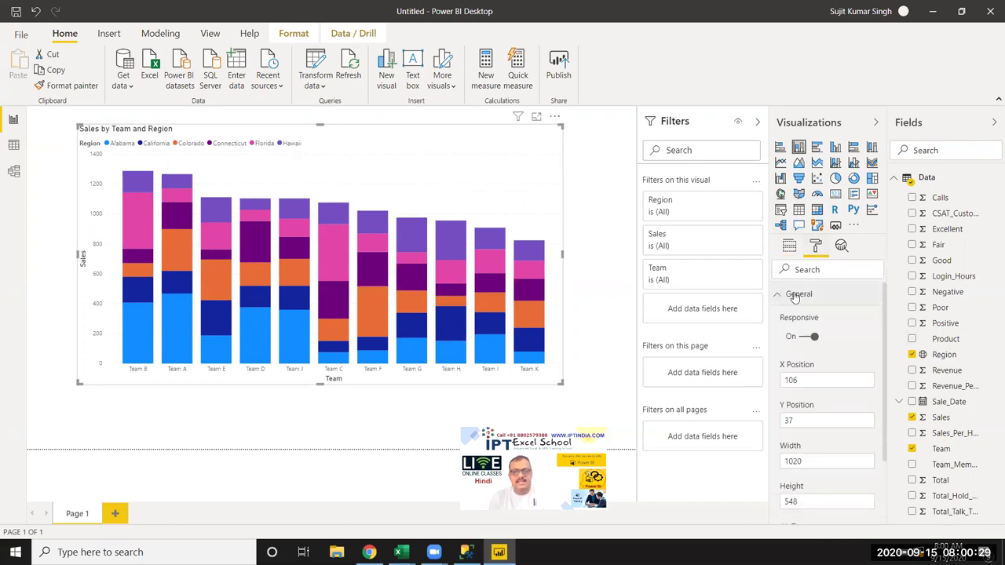
{"action": "left_click", "coordinate": [801, 336]}
{"action": "left_click", "coordinate": [801, 336]}
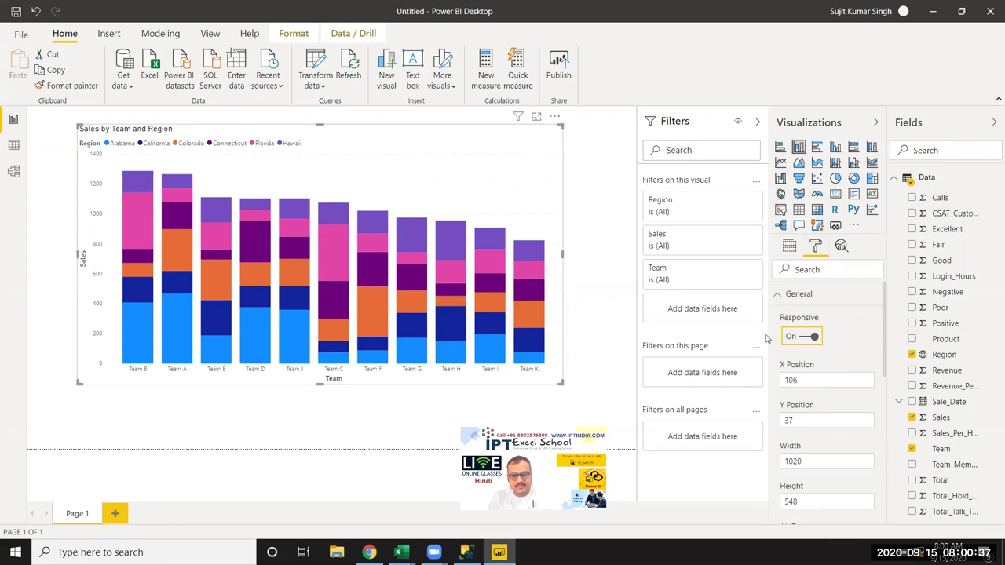
{"action": "left_click", "coordinate": [801, 337]}
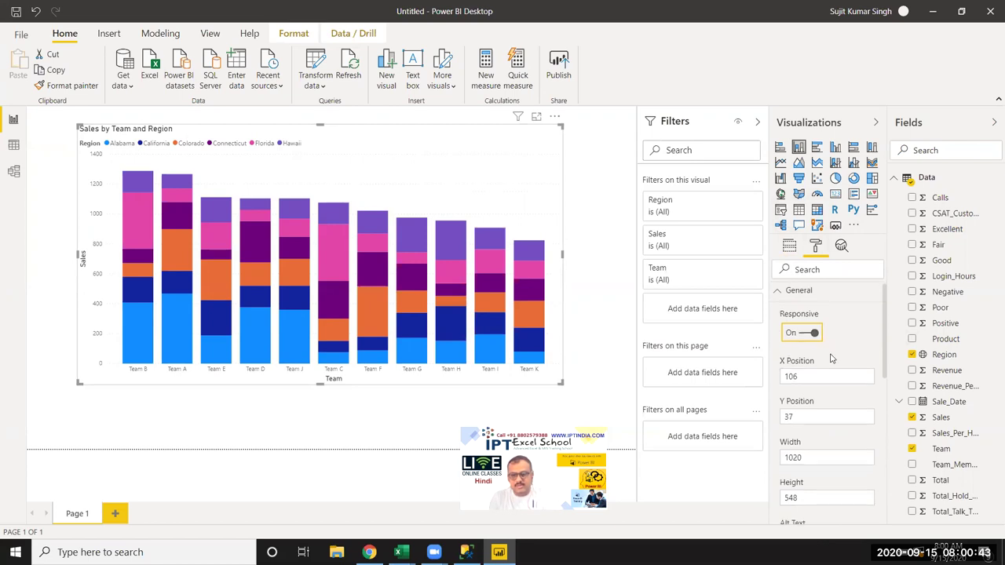
{"action": "scroll", "coordinate": [799, 337], "scroll_direction": "down", "scroll_amount": 1}
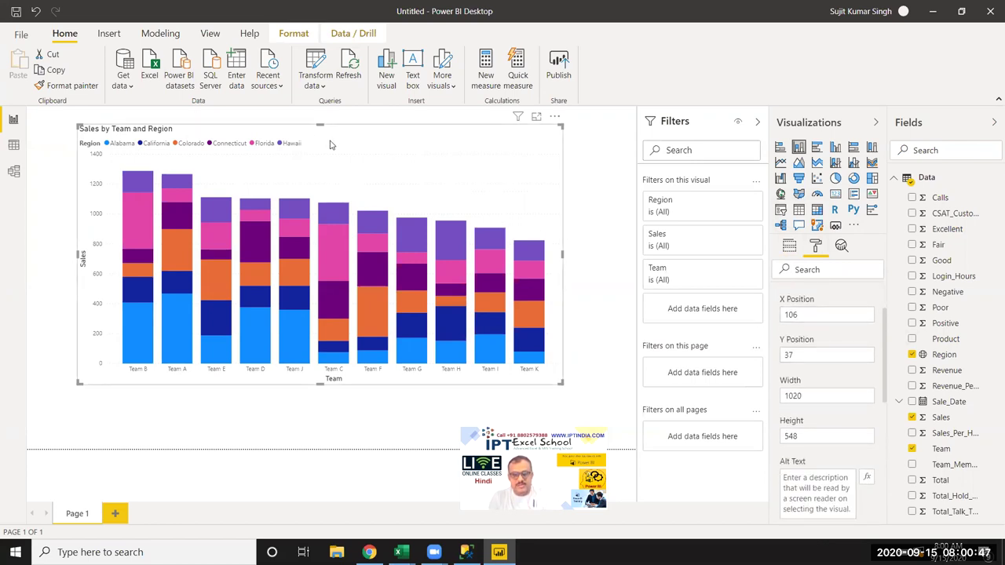
Step: Move the chart to the page's top-left corner and resize it to 939 by 490
{"action": "mouse_move", "coordinate": [378, 138]}
{"action": "left_mouse_down"}
{"action": "mouse_move", "coordinate": [429, 163]}
{"action": "mouse_move", "coordinate": [381, 160]}
{"action": "mouse_move", "coordinate": [337, 125]}
{"action": "left_mouse_up"}
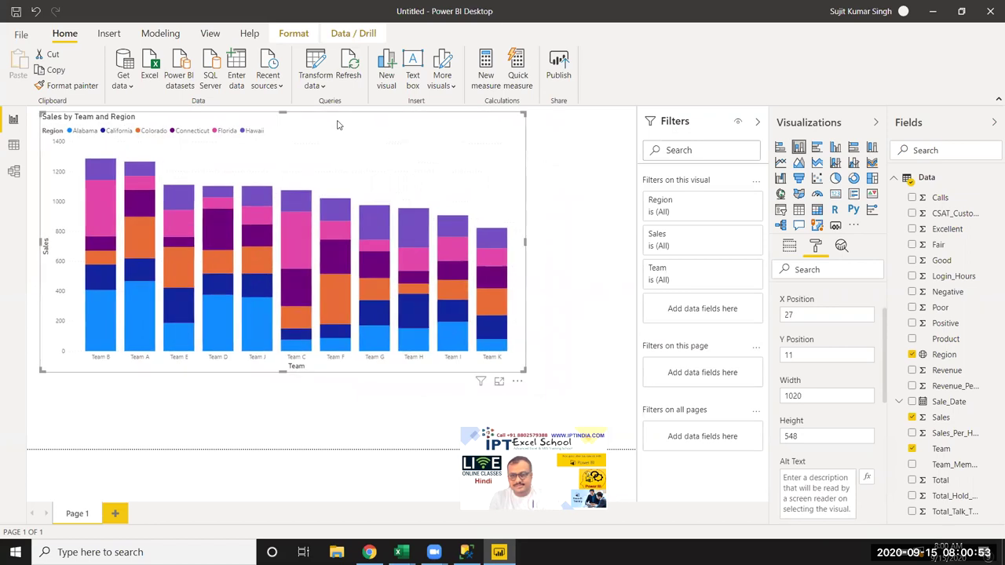
{"action": "scroll", "coordinate": [789, 351], "scroll_direction": "down", "scroll_amount": 3}
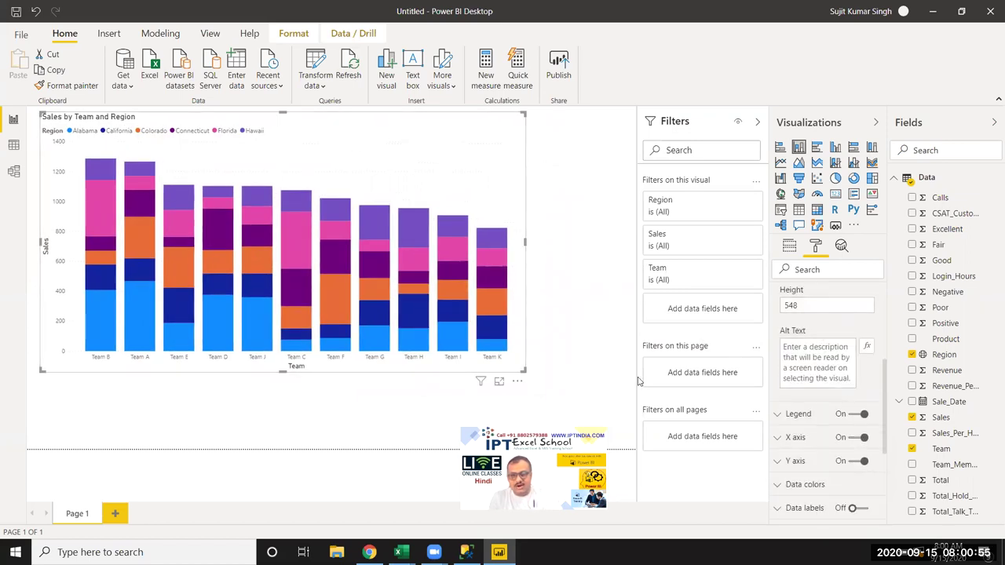
{"action": "mouse_move", "coordinate": [523, 371]}
{"action": "left_mouse_down"}
{"action": "mouse_move", "coordinate": [443, 292]}
{"action": "mouse_move", "coordinate": [487, 343]}
{"action": "left_mouse_up"}
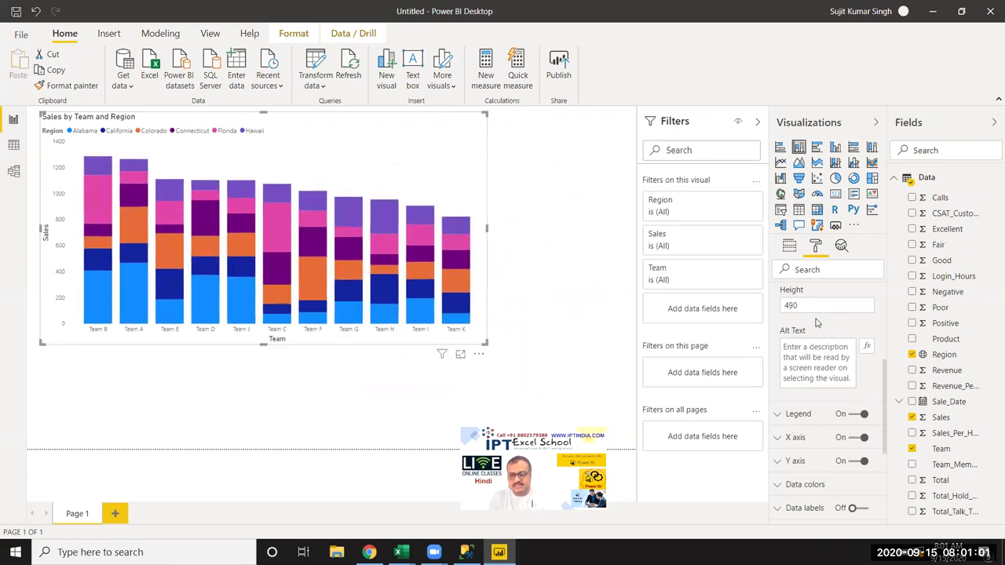
{"action": "scroll", "coordinate": [816, 318], "scroll_direction": "down", "scroll_amount": 3}
{"action": "scroll", "coordinate": [813, 324], "scroll_direction": "up", "scroll_amount": 1}
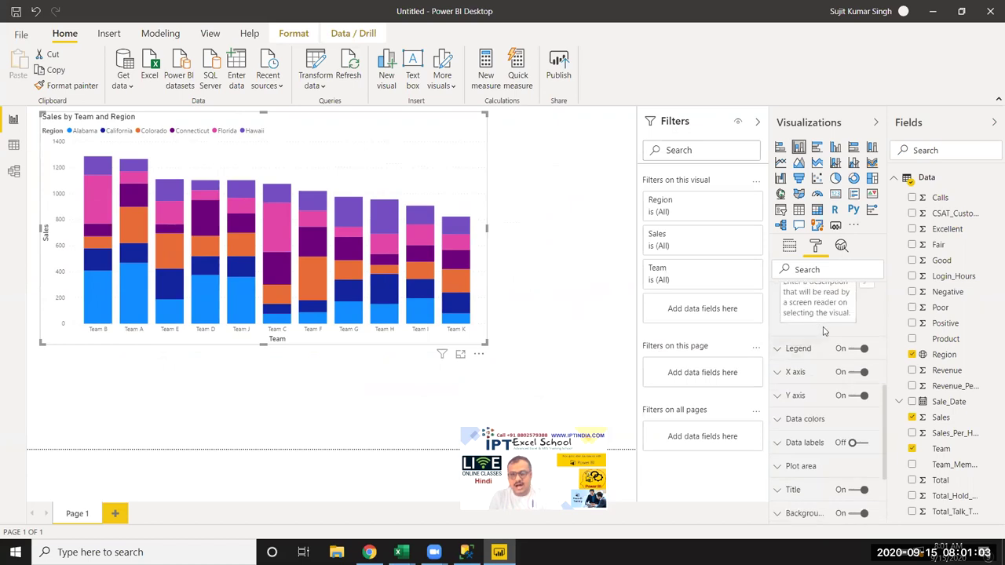
{"action": "scroll", "coordinate": [798, 333], "scroll_direction": "up", "scroll_amount": 1}
{"action": "scroll", "coordinate": [801, 332], "scroll_direction": "up", "scroll_amount": 2}
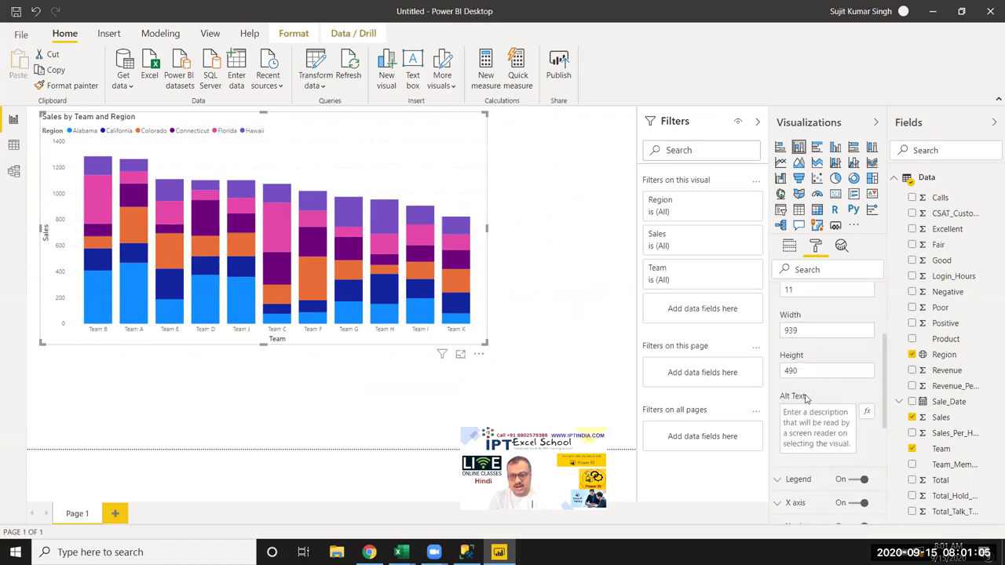
Step: Enter alt text for the chart in the Alt text field
{"action": "left_click", "coordinate": [801, 425]}
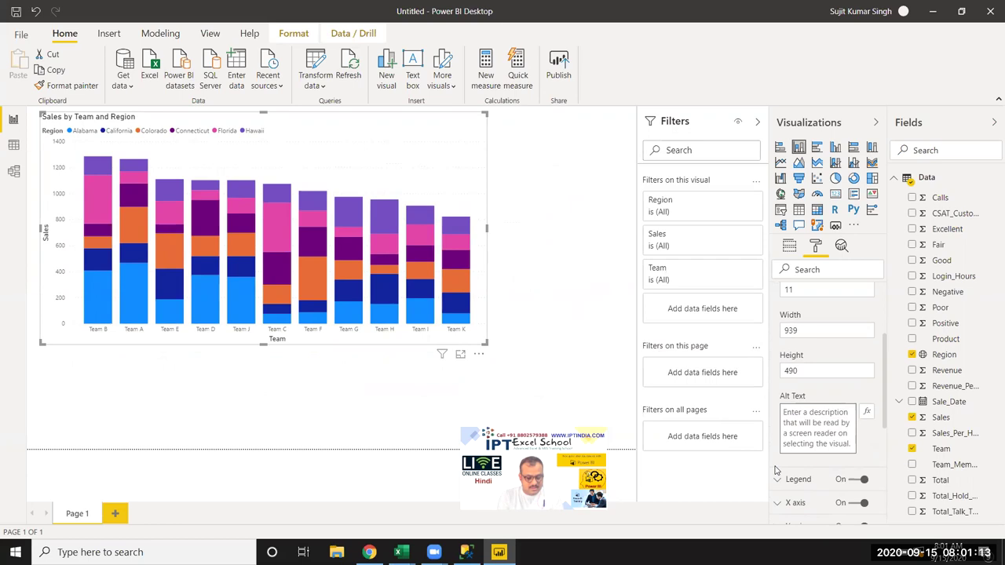
{"action": "type", "text": "Sales Team"}
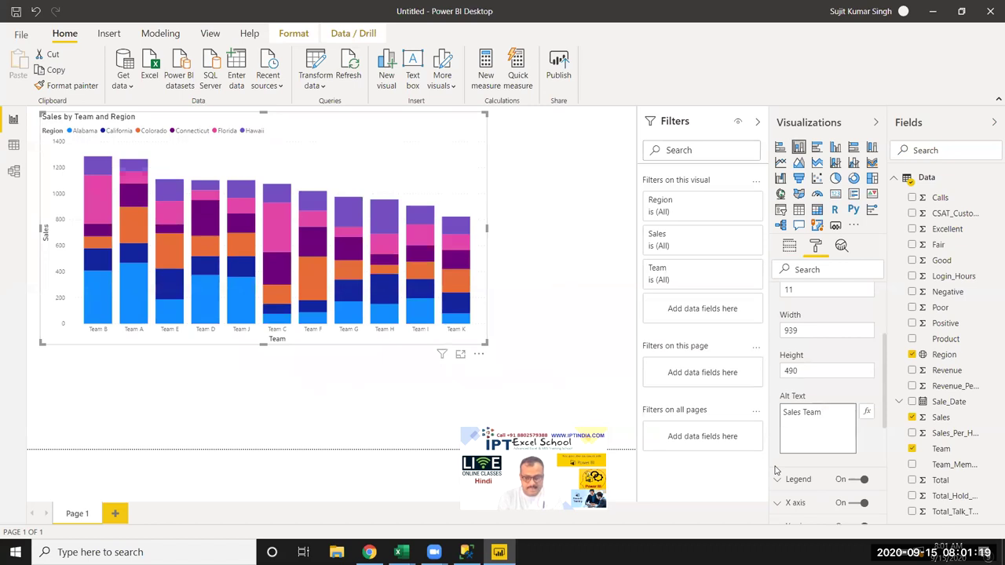
{"action": "type", "text": " with Re"}
{"action": "type", "text": "gion"}
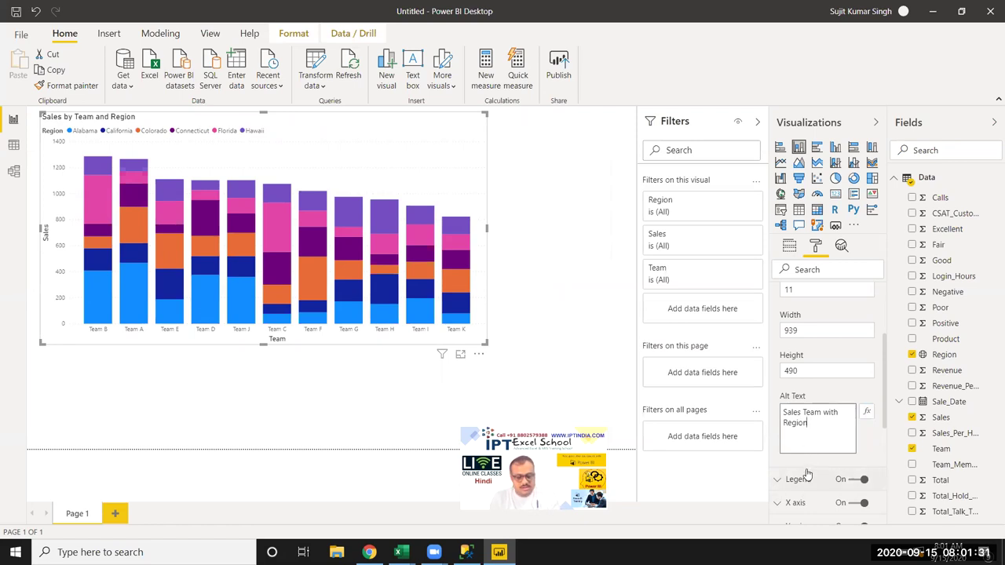
{"action": "key", "text": "Tab"}
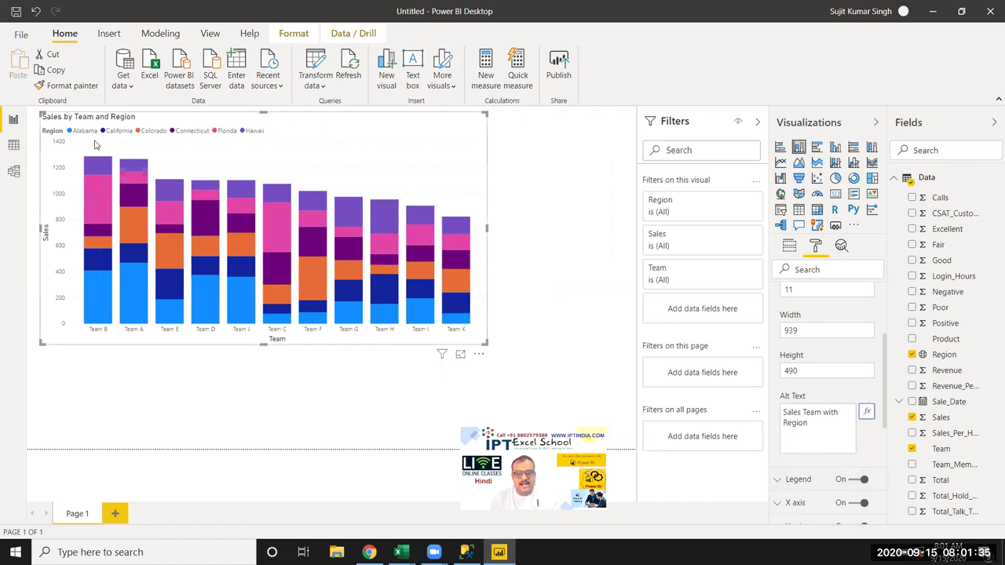
{"action": "scroll", "coordinate": [856, 429], "scroll_direction": "down", "scroll_amount": 5}
{"action": "scroll", "coordinate": [863, 353], "scroll_direction": "up", "scroll_amount": 1}
{"action": "scroll", "coordinate": [867, 314], "scroll_direction": "up", "scroll_amount": 2}
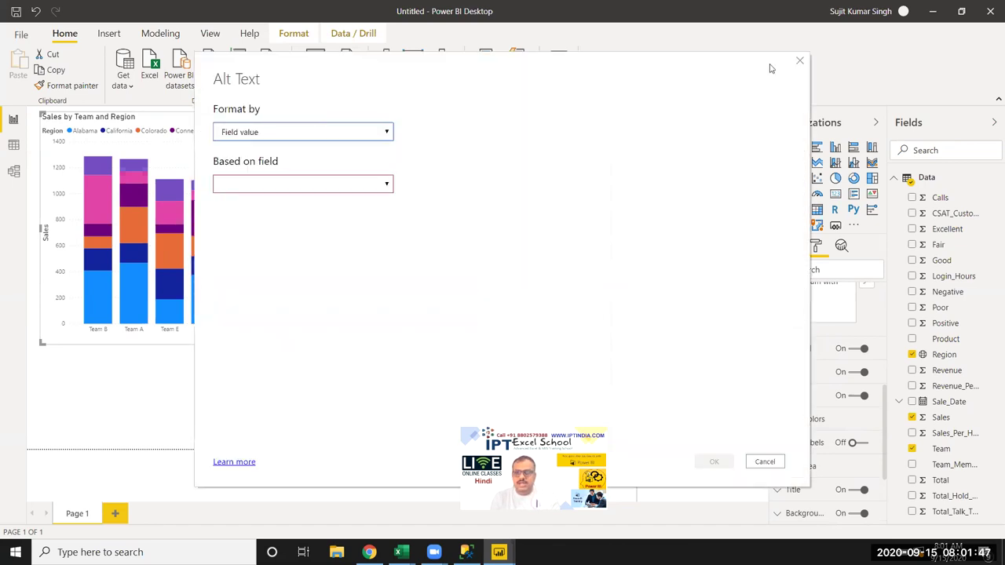
Step: Close the alt text formatting window without changes
{"action": "left_click", "coordinate": [799, 62]}
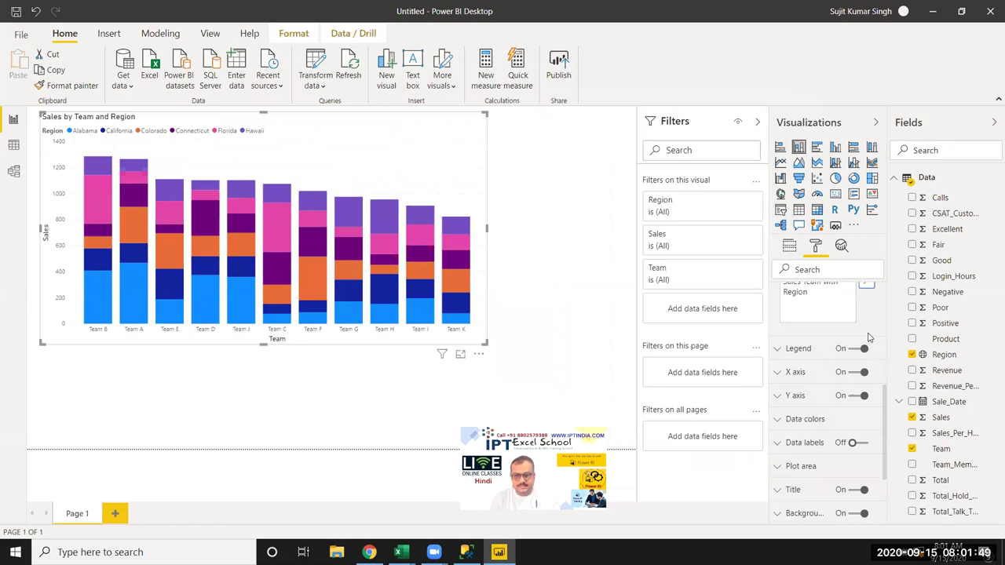
{"action": "scroll", "coordinate": [864, 338], "scroll_direction": "down", "scroll_amount": 2}
{"action": "scroll", "coordinate": [817, 346], "scroll_direction": "up", "scroll_amount": 2}
Step: Try the legend position at Bottom, then Top, and settle on Bottom
{"action": "left_click", "coordinate": [781, 357]}
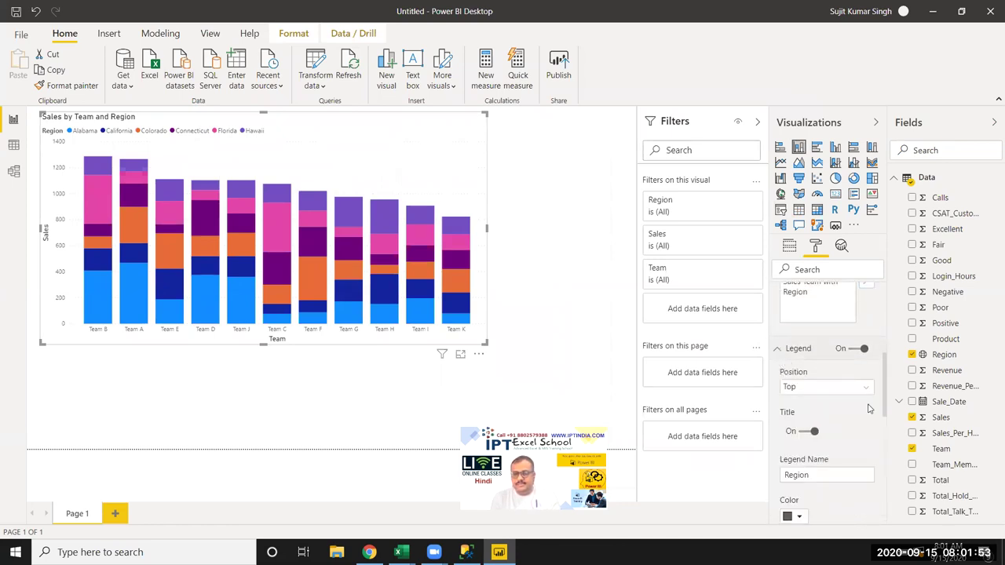
{"action": "scroll", "coordinate": [863, 407], "scroll_direction": "down", "scroll_amount": 1}
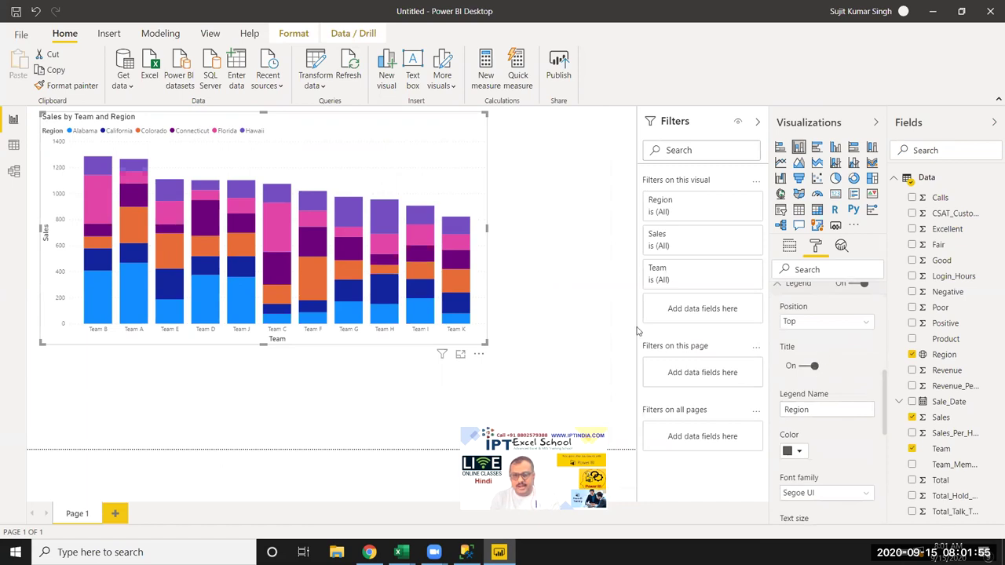
{"action": "left_click", "coordinate": [796, 325]}
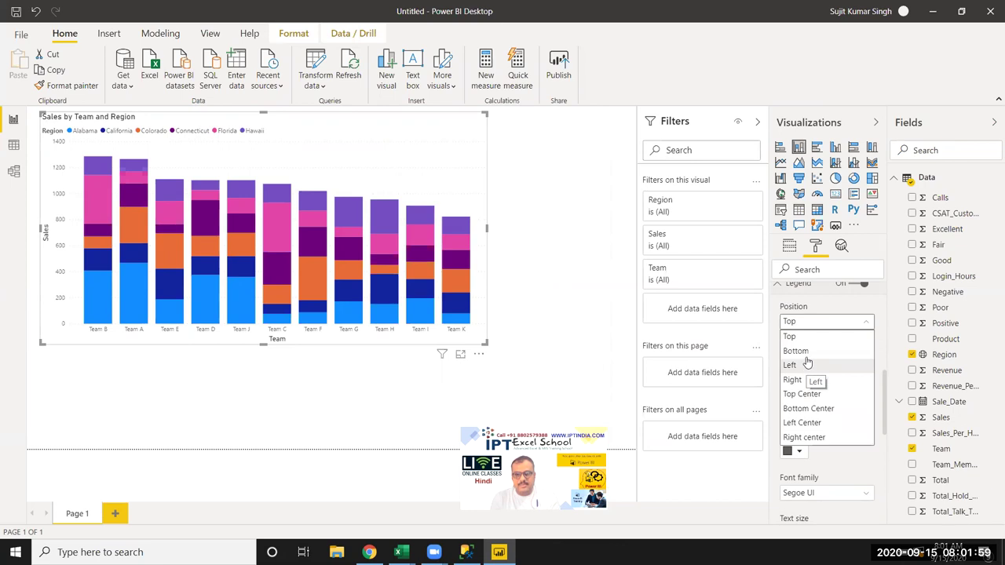
{"action": "left_click", "coordinate": [806, 354]}
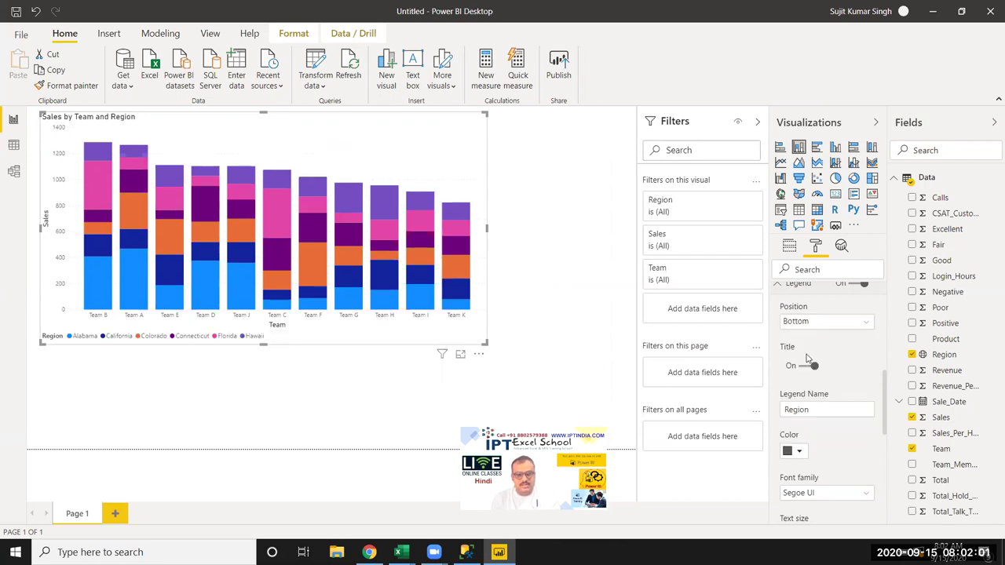
{"action": "left_click", "coordinate": [790, 326]}
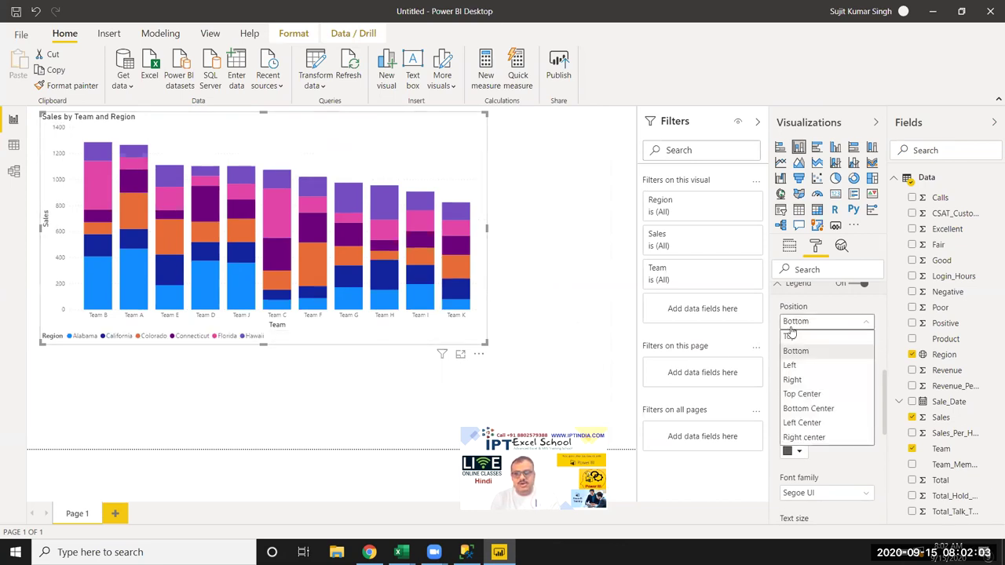
{"action": "left_click", "coordinate": [790, 336]}
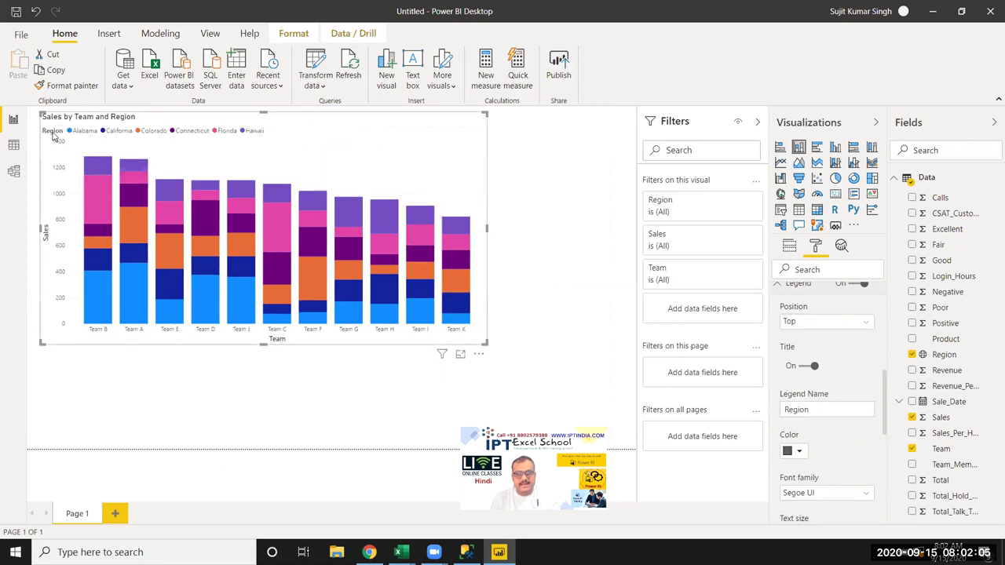
{"action": "left_click", "coordinate": [797, 324]}
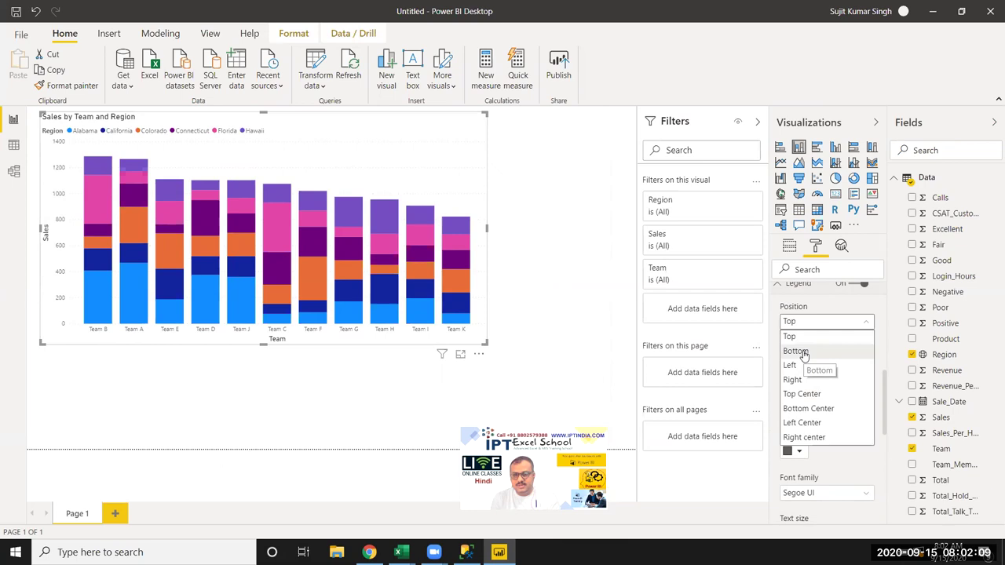
{"action": "left_click", "coordinate": [799, 351]}
{"action": "scroll", "coordinate": [840, 358], "scroll_direction": "up", "scroll_amount": 3}
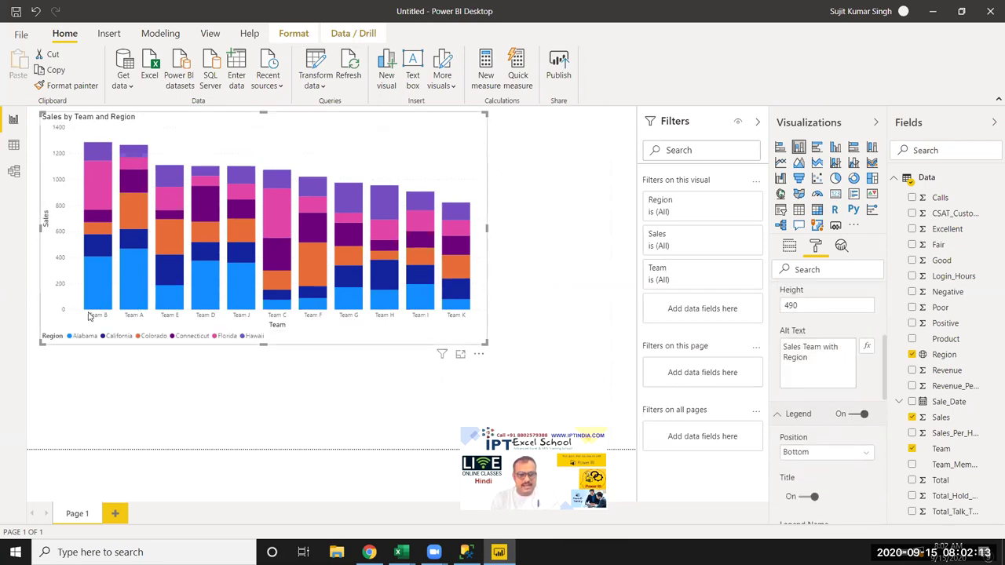
Step: Turn the Region legend off and recheck the legend settings
{"action": "left_click", "coordinate": [856, 415]}
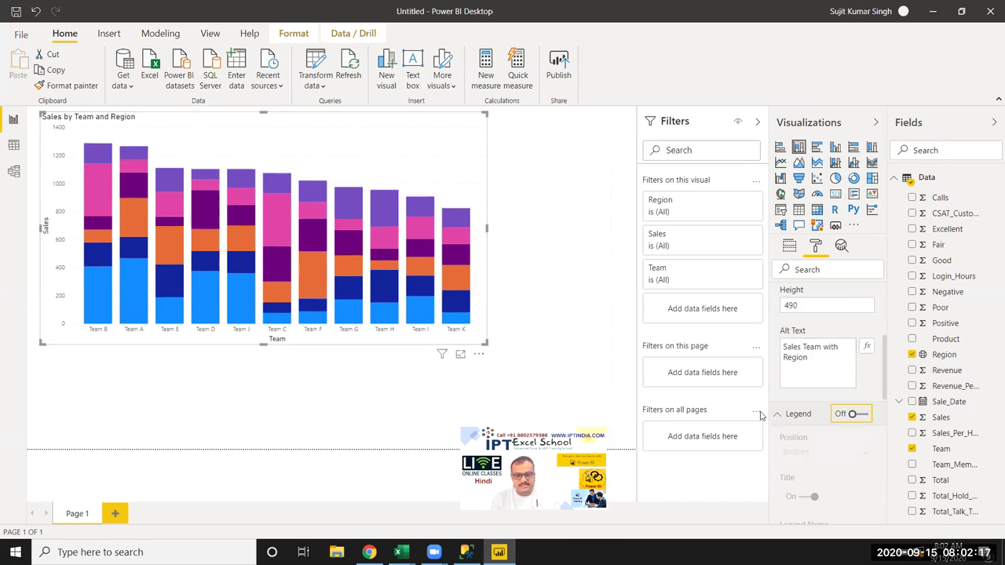
{"action": "scroll", "coordinate": [837, 430], "scroll_direction": "down", "scroll_amount": 3}
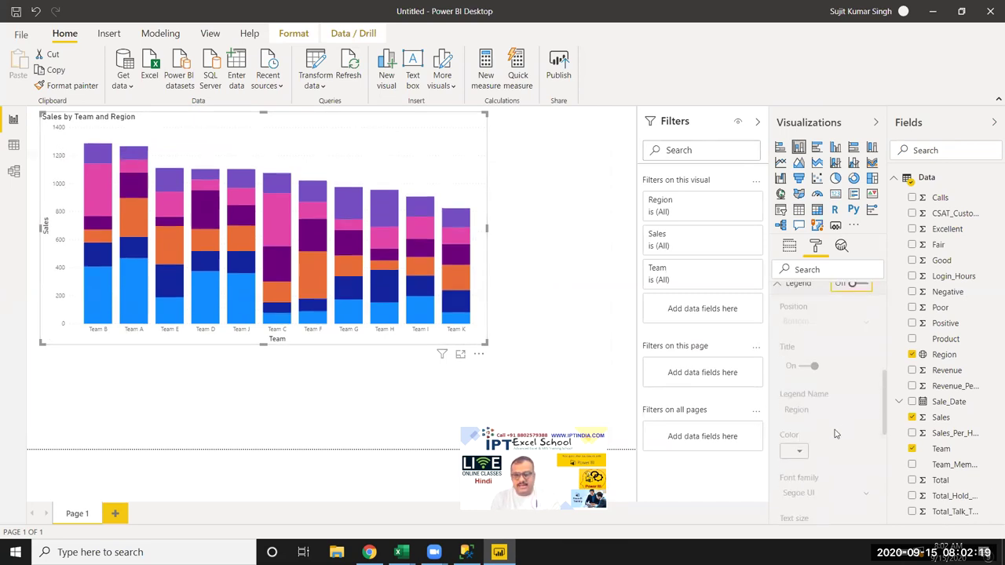
{"action": "left_click", "coordinate": [779, 284]}
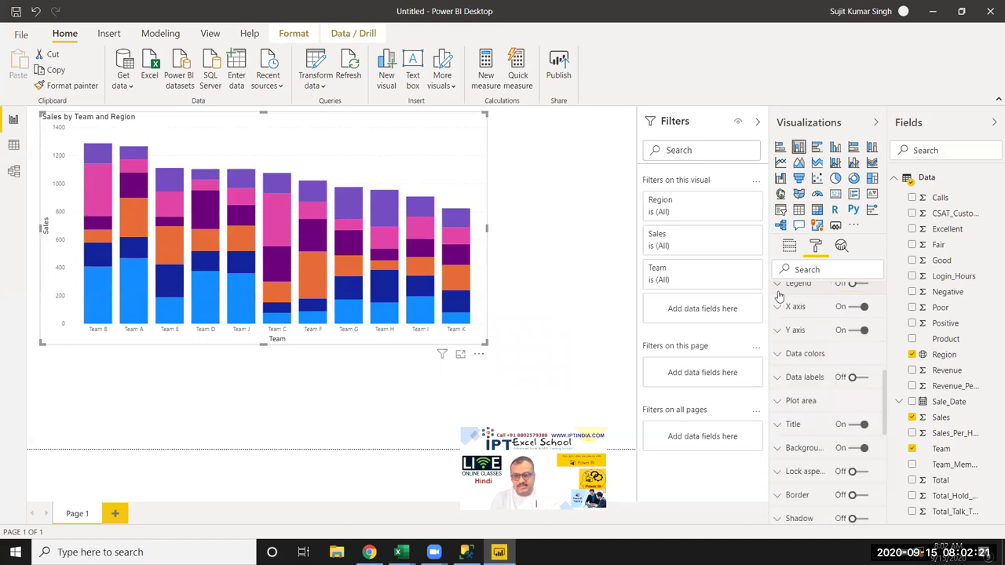
{"action": "scroll", "coordinate": [815, 377], "scroll_direction": "up", "scroll_amount": 3}
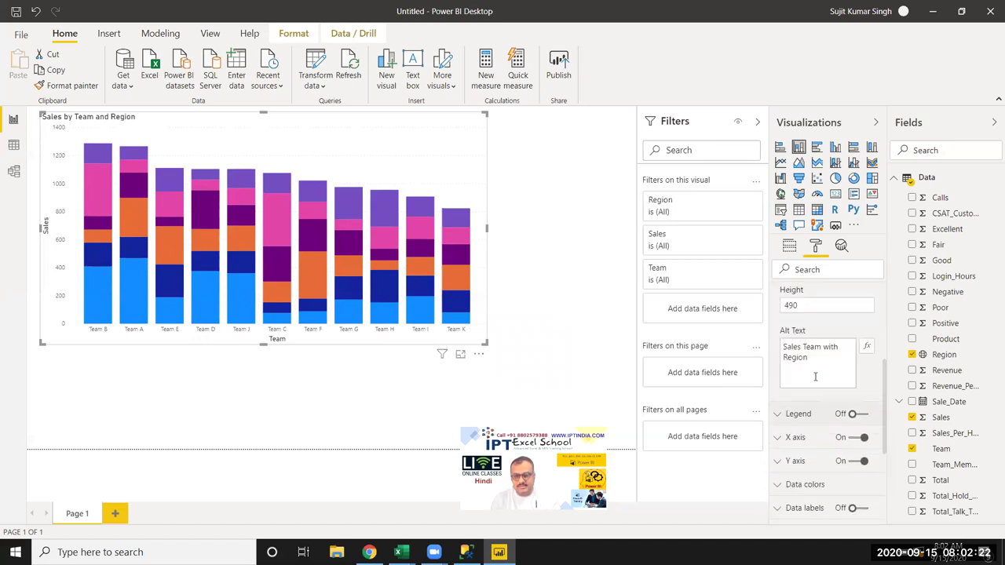
{"action": "left_click", "coordinate": [782, 416]}
{"action": "scroll", "coordinate": [809, 426], "scroll_direction": "down", "scroll_amount": 3}
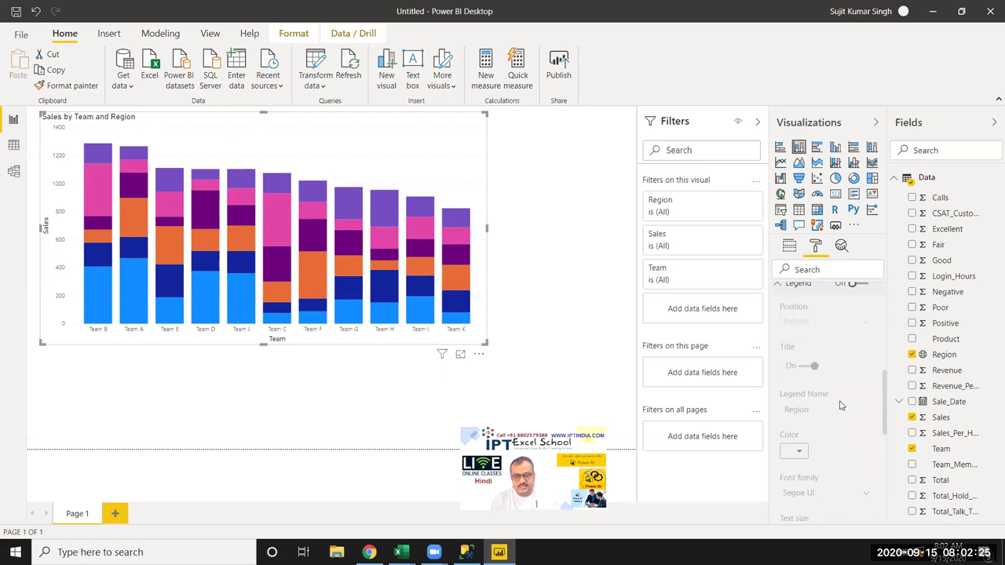
{"action": "scroll", "coordinate": [834, 416], "scroll_direction": "down", "scroll_amount": 2}
{"action": "scroll", "coordinate": [834, 417], "scroll_direction": "down", "scroll_amount": 2}
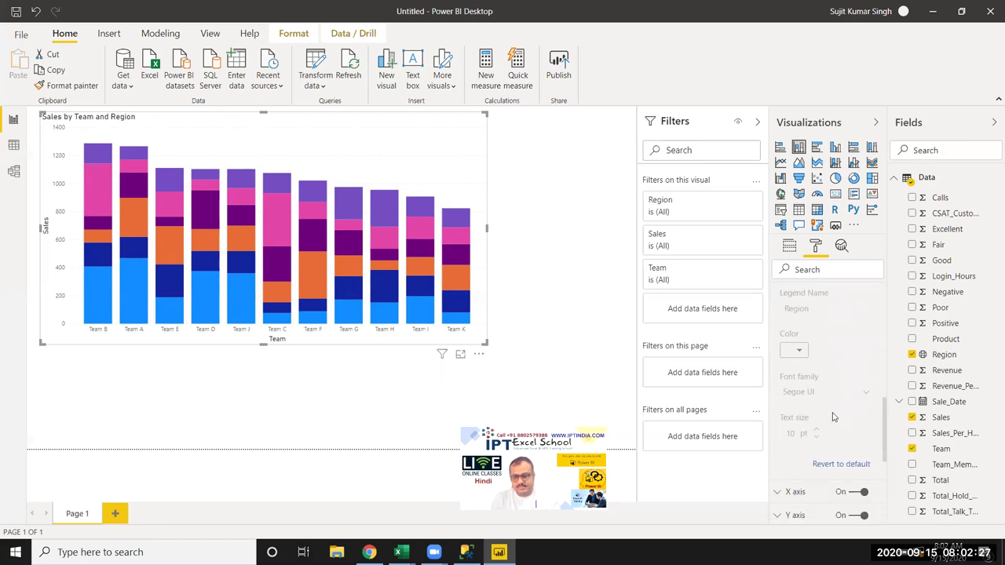
{"action": "scroll", "coordinate": [833, 417], "scroll_direction": "down", "scroll_amount": 1}
{"action": "scroll", "coordinate": [810, 425], "scroll_direction": "down", "scroll_amount": 3}
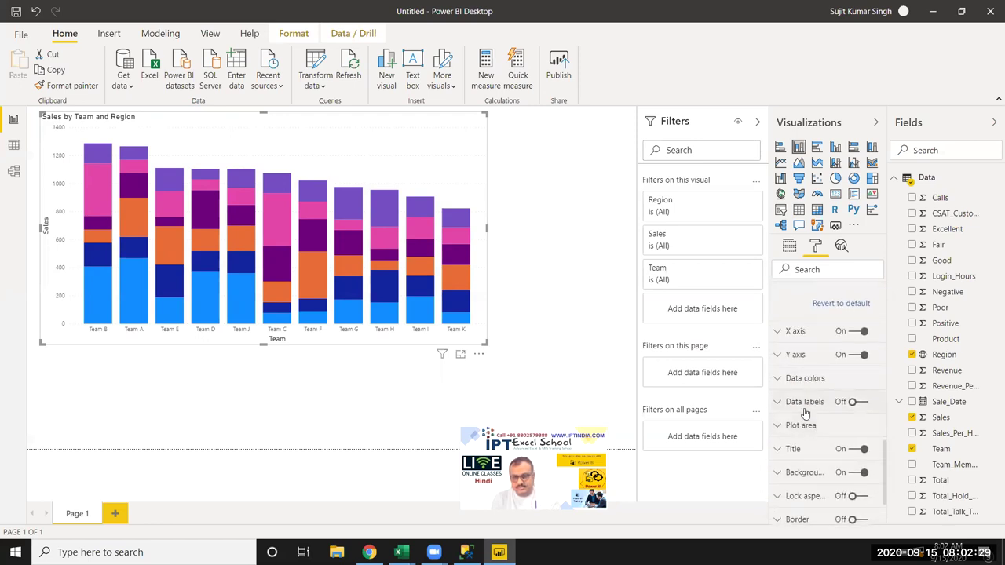
{"action": "scroll", "coordinate": [803, 415], "scroll_direction": "up", "scroll_amount": 3}
{"action": "left_click", "coordinate": [796, 402]}
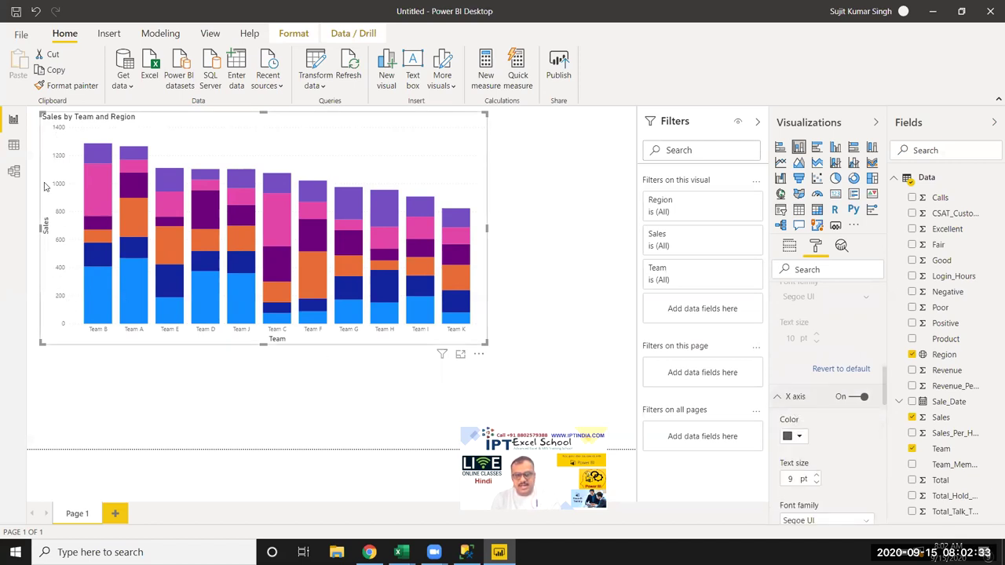
{"action": "scroll", "coordinate": [848, 449], "scroll_direction": "down", "scroll_amount": 3}
{"action": "scroll", "coordinate": [848, 449], "scroll_direction": "down", "scroll_amount": 2}
{"action": "scroll", "coordinate": [848, 450], "scroll_direction": "down", "scroll_amount": 2}
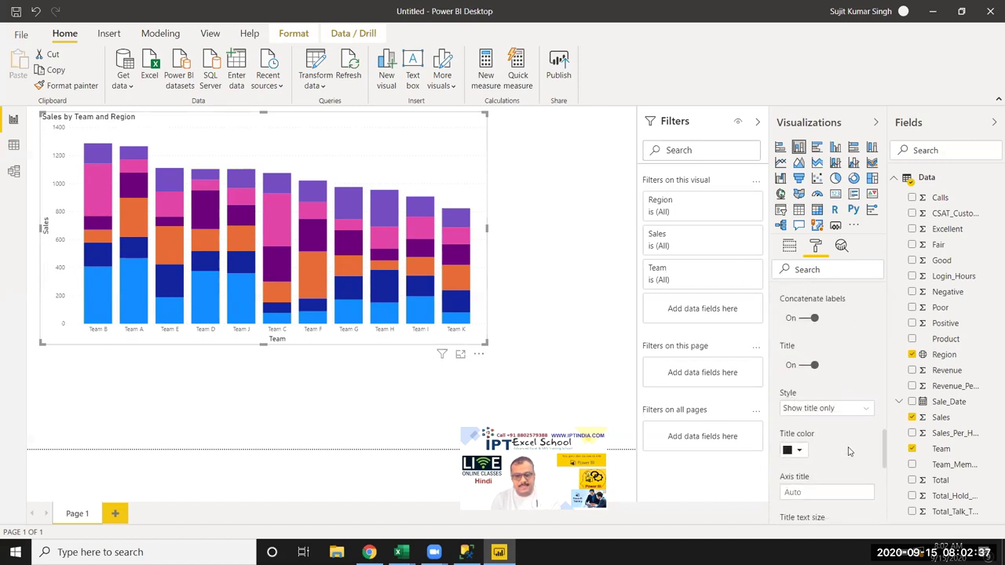
{"action": "scroll", "coordinate": [848, 451], "scroll_direction": "down", "scroll_amount": 1}
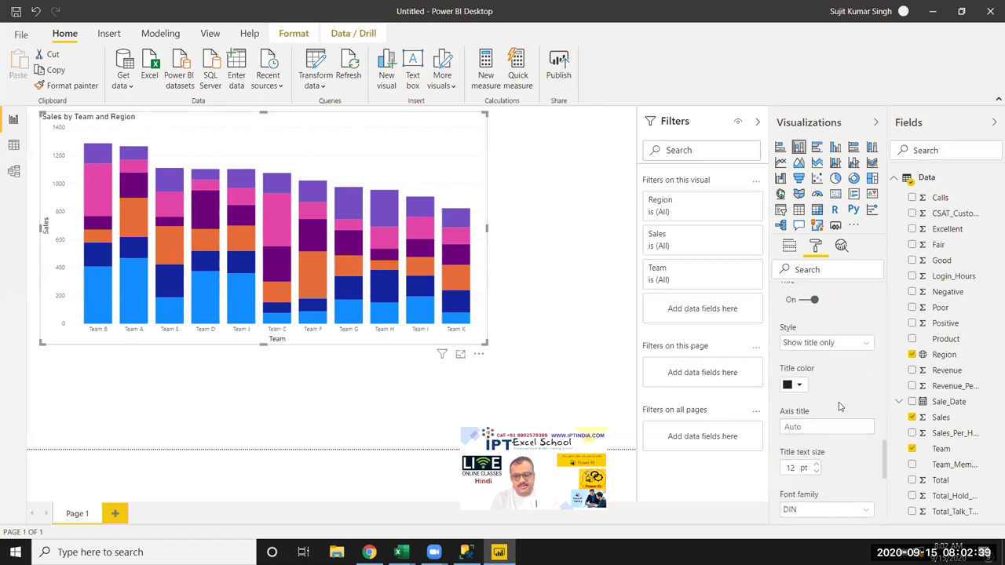
{"action": "scroll", "coordinate": [839, 406], "scroll_direction": "down", "scroll_amount": 2}
{"action": "scroll", "coordinate": [839, 406], "scroll_direction": "down", "scroll_amount": 1}
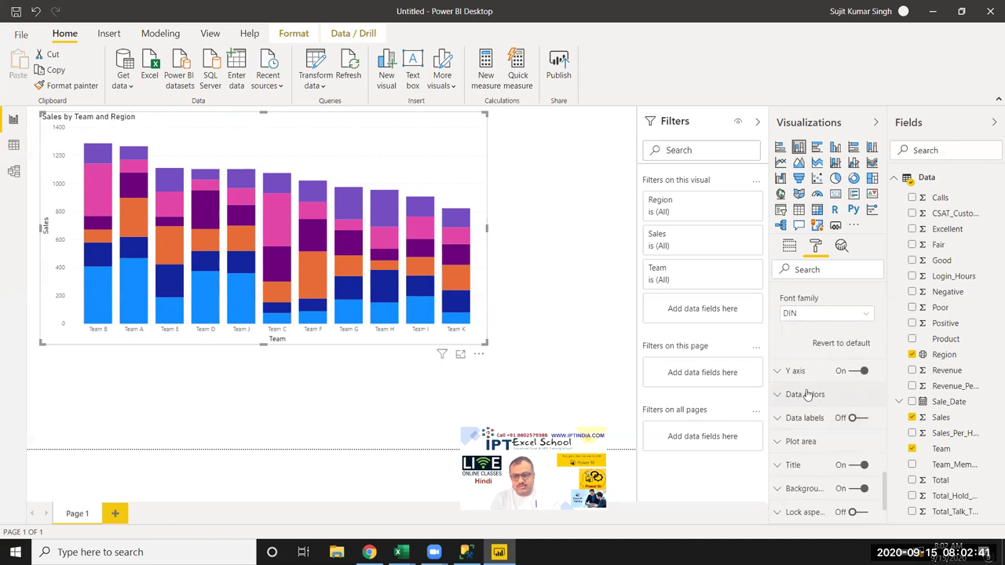
{"action": "left_click", "coordinate": [809, 380]}
{"action": "scroll", "coordinate": [814, 386], "scroll_direction": "down", "scroll_amount": 3}
{"action": "scroll", "coordinate": [816, 390], "scroll_direction": "down", "scroll_amount": 3}
{"action": "scroll", "coordinate": [816, 390], "scroll_direction": "down", "scroll_amount": 1}
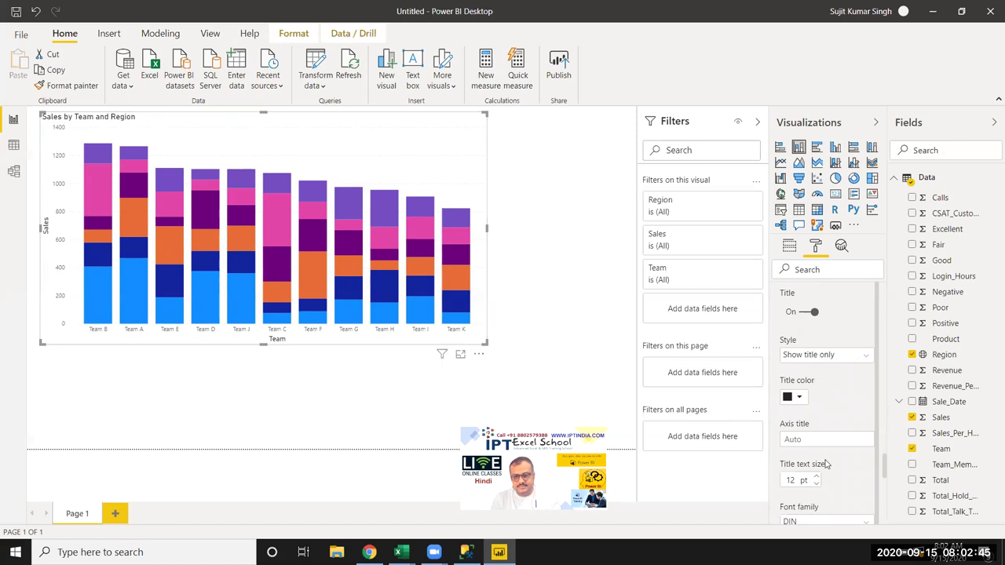
{"action": "scroll", "coordinate": [823, 456], "scroll_direction": "down", "scroll_amount": 3}
{"action": "scroll", "coordinate": [815, 424], "scroll_direction": "down", "scroll_amount": 3}
{"action": "scroll", "coordinate": [805, 392], "scroll_direction": "down", "scroll_amount": 3}
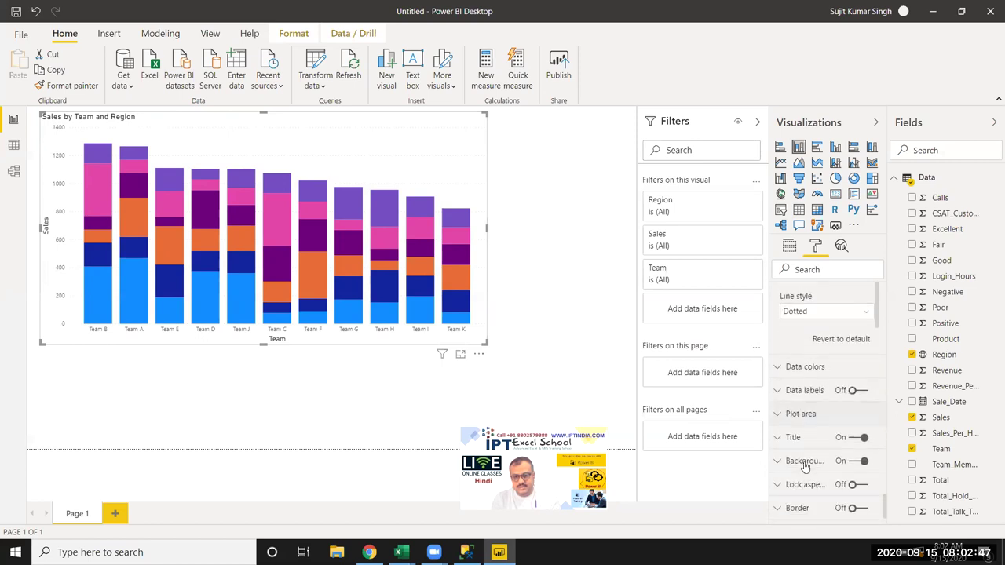
Step: Expand Data colors and preview the Connecticut colour palette, leaving colours unchanged
{"action": "left_click", "coordinate": [802, 360]}
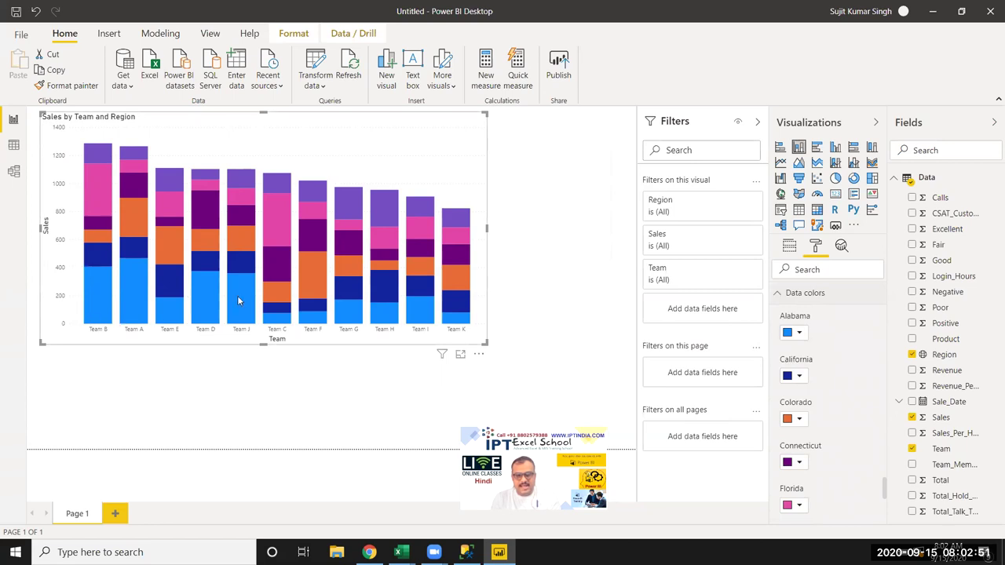
{"action": "scroll", "coordinate": [806, 394], "scroll_direction": "down", "scroll_amount": 3}
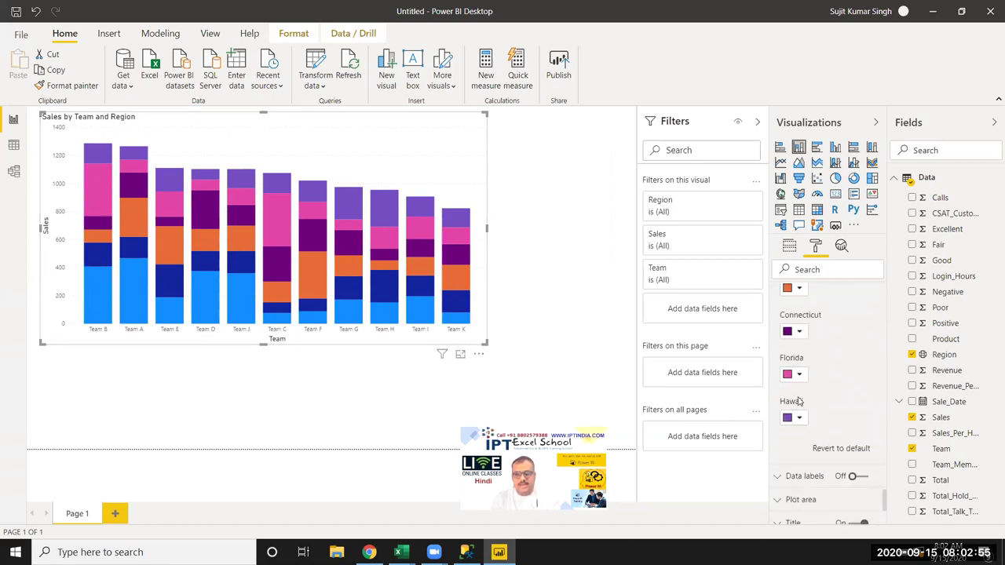
{"action": "left_click", "coordinate": [799, 332]}
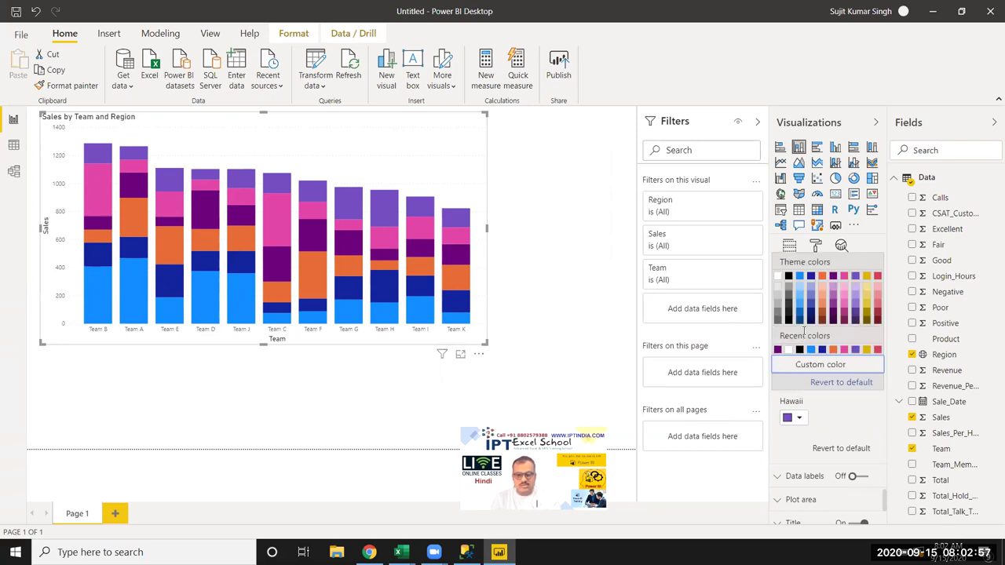
{"action": "left_click", "coordinate": [855, 424]}
{"action": "scroll", "coordinate": [853, 423], "scroll_direction": "down", "scroll_amount": 2}
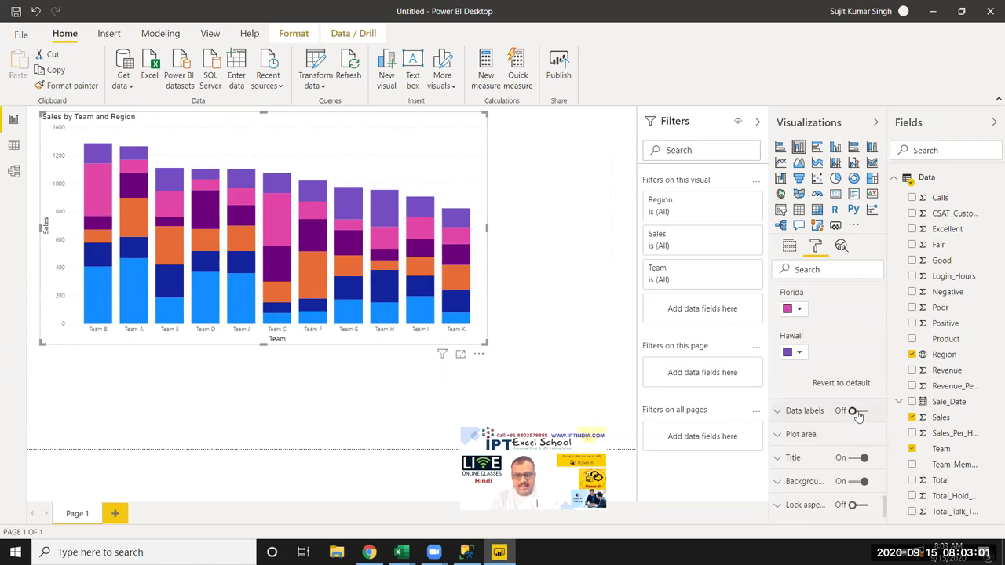
{"action": "left_click", "coordinate": [861, 414]}
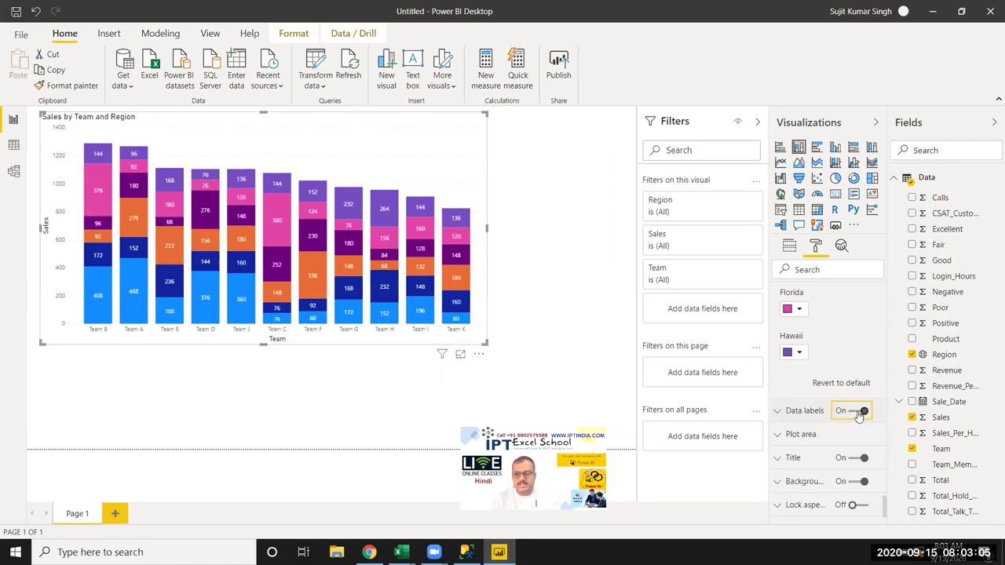
{"action": "left_click", "coordinate": [782, 418]}
{"action": "scroll", "coordinate": [783, 421], "scroll_direction": "down", "scroll_amount": 2}
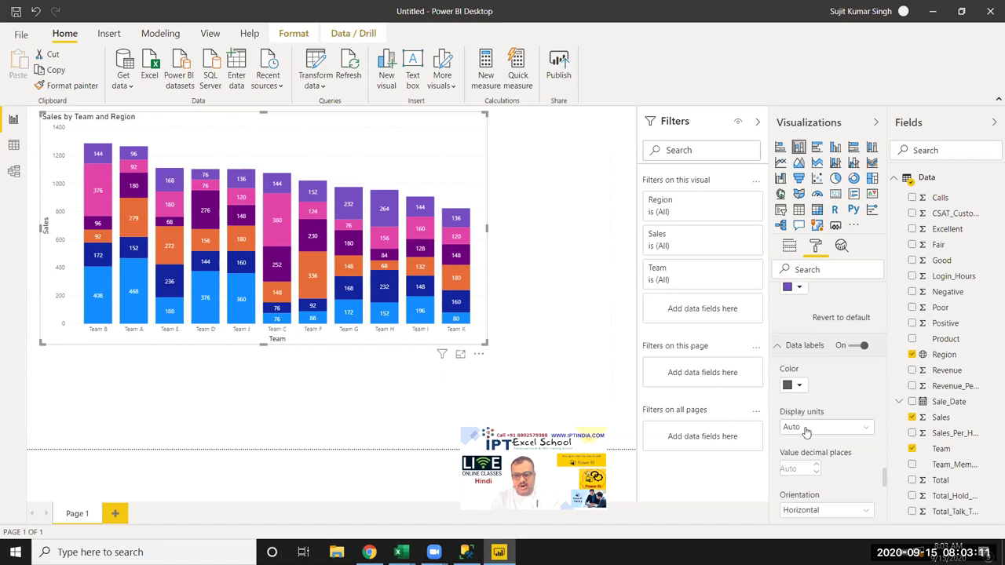
{"action": "left_click", "coordinate": [807, 429]}
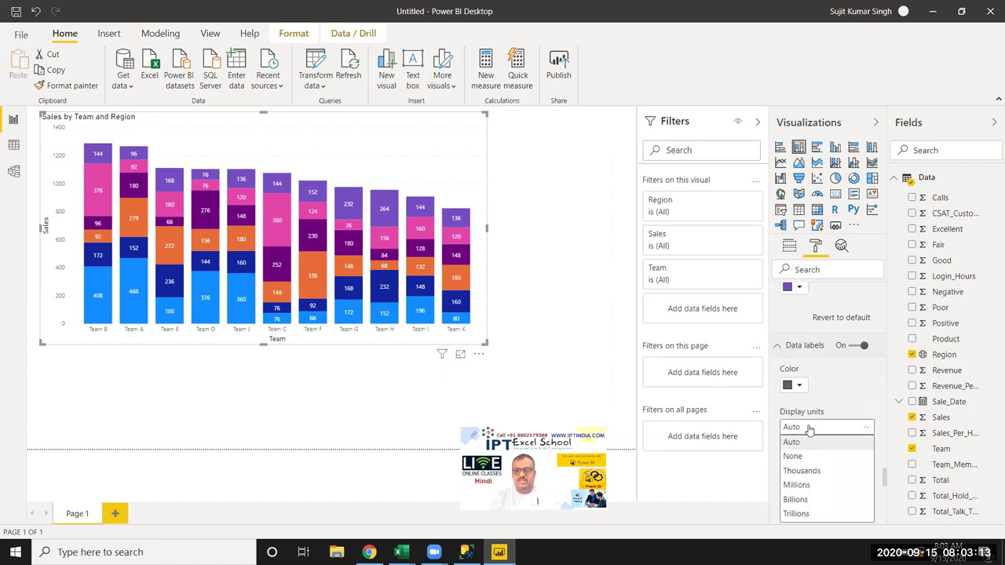
{"action": "left_click", "coordinate": [844, 403]}
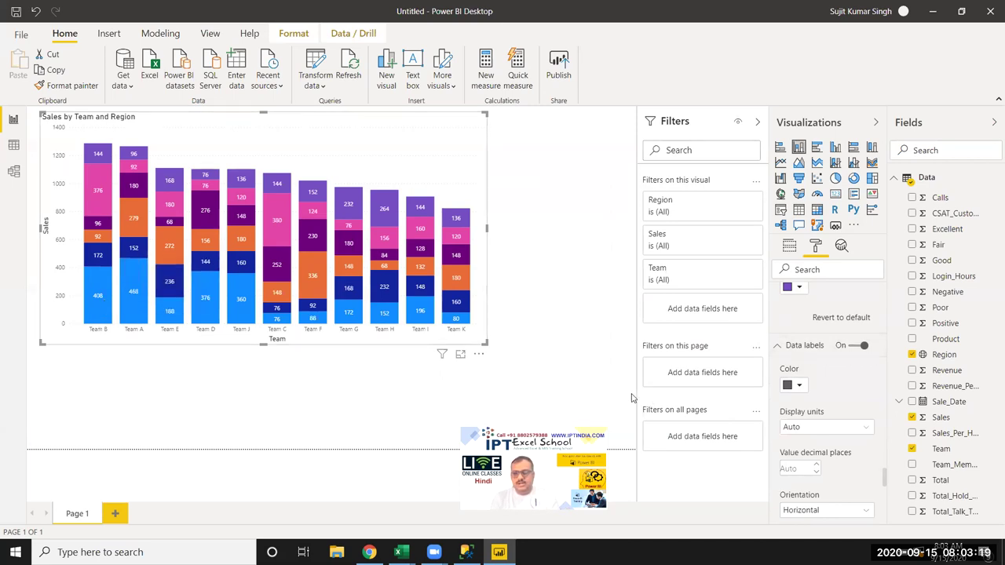
{"action": "scroll", "coordinate": [852, 424], "scroll_direction": "down", "scroll_amount": 3}
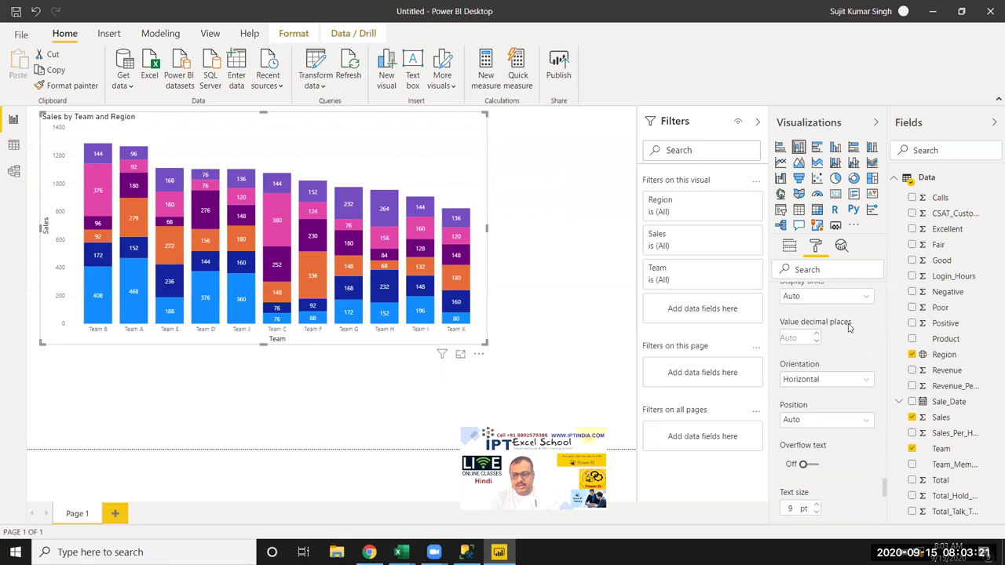
Step: Set data labels to Vertical orientation and Inside base position, after trying Inside end and Center
{"action": "left_click", "coordinate": [819, 381]}
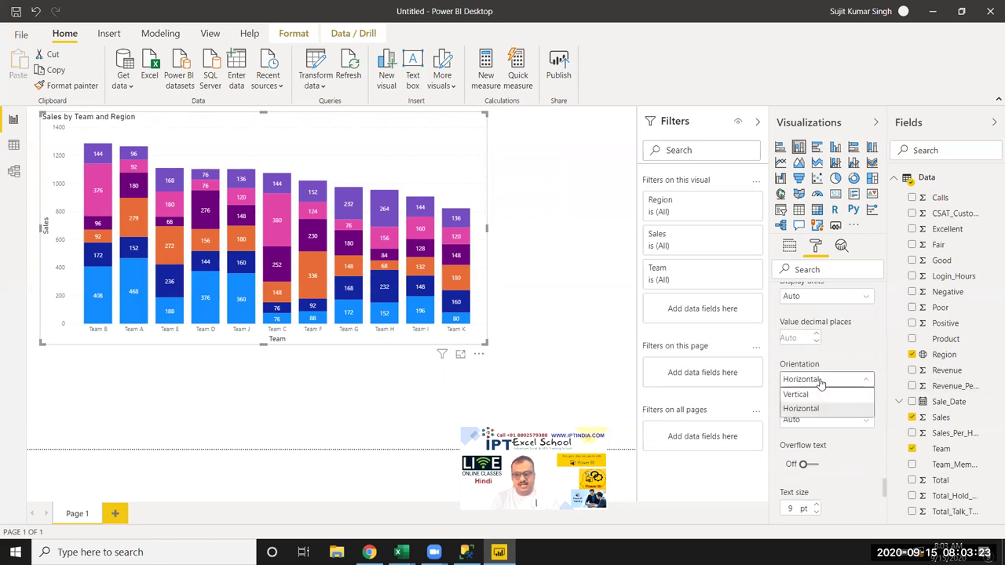
{"action": "left_click", "coordinate": [812, 399]}
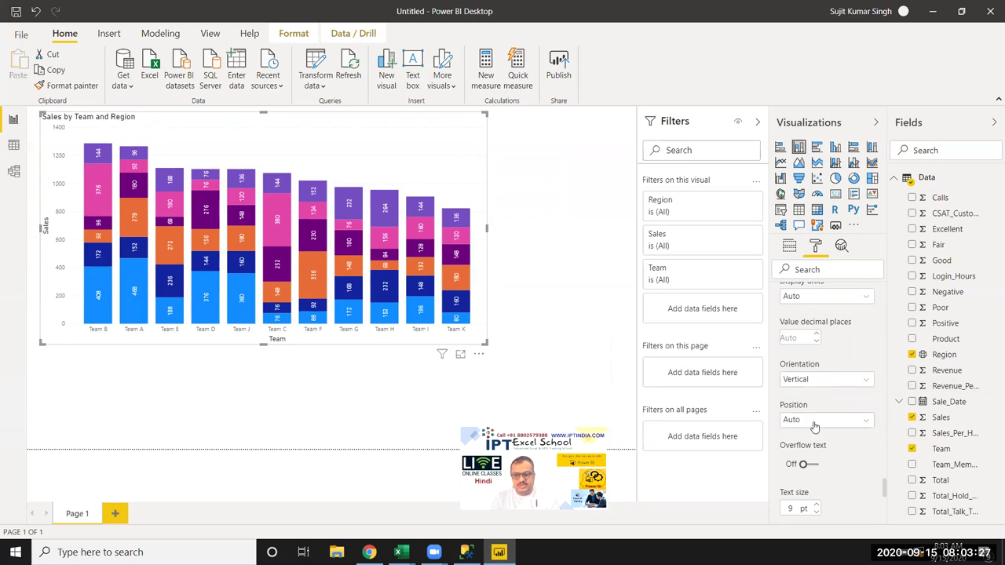
{"action": "left_click", "coordinate": [814, 427]}
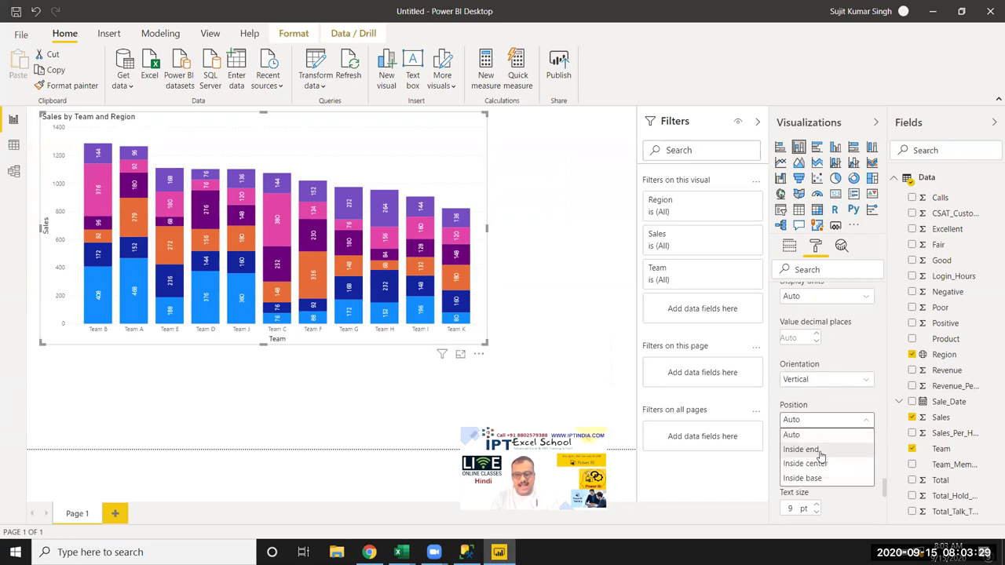
{"action": "left_click", "coordinate": [820, 455]}
{"action": "left_click", "coordinate": [812, 420]}
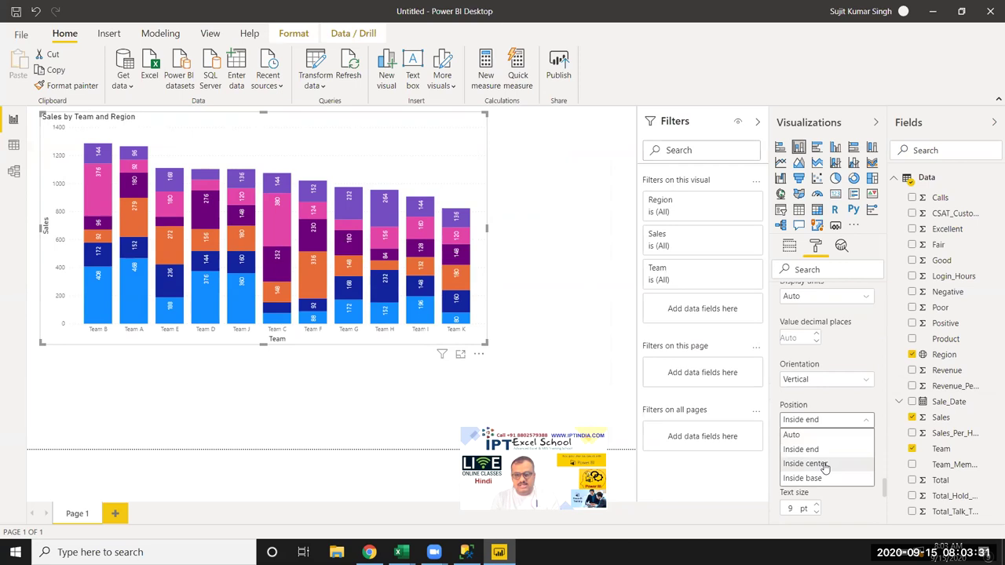
{"action": "left_click", "coordinate": [825, 464]}
{"action": "left_click", "coordinate": [813, 420]}
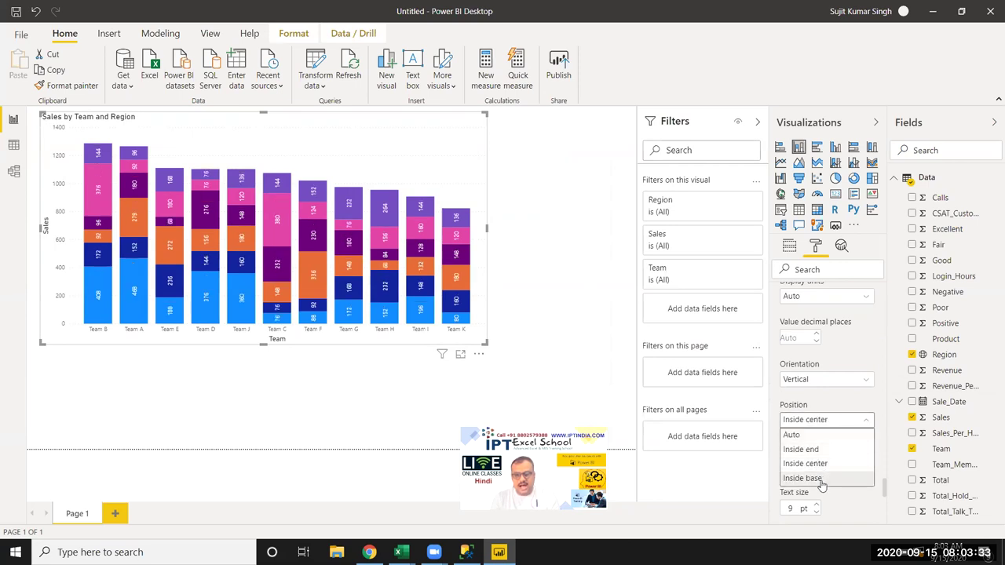
{"action": "left_click", "coordinate": [820, 481]}
{"action": "scroll", "coordinate": [819, 481], "scroll_direction": "down", "scroll_amount": 1}
{"action": "scroll", "coordinate": [818, 463], "scroll_direction": "down", "scroll_amount": 2}
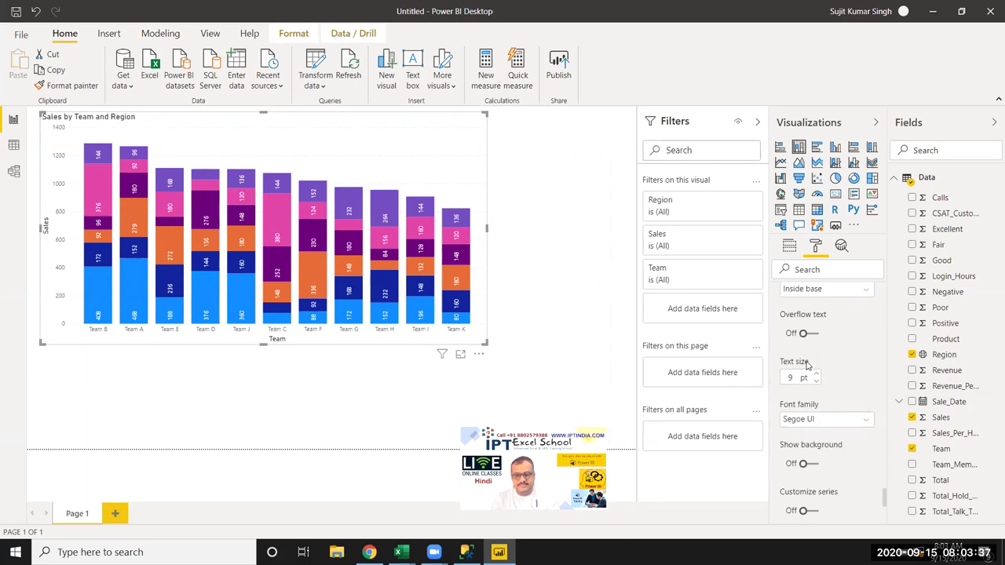
Step: Enable Overflow text on the data labels so thin segments show their values
{"action": "left_click", "coordinate": [814, 335]}
{"action": "left_click", "coordinate": [802, 336]}
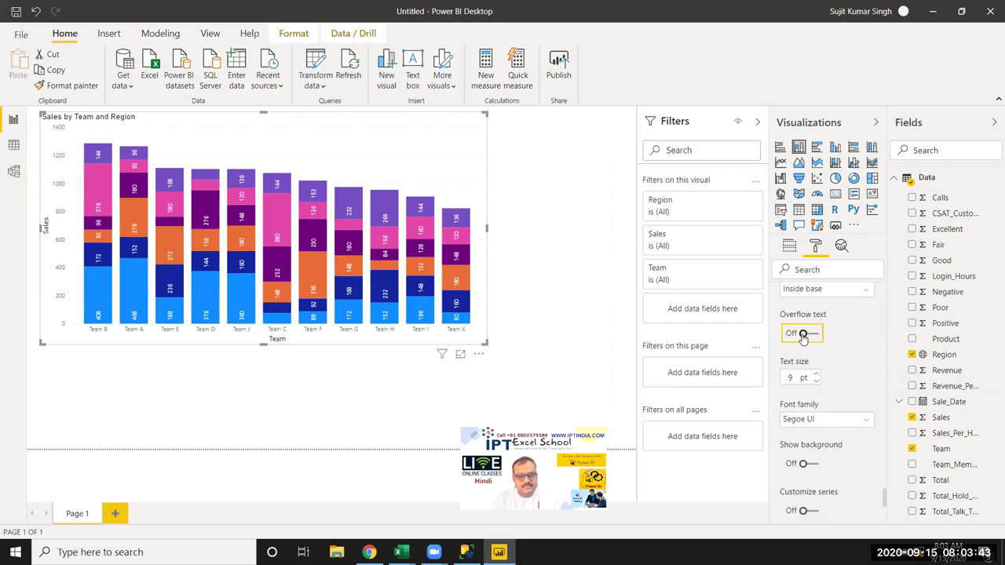
{"action": "left_click", "coordinate": [814, 334]}
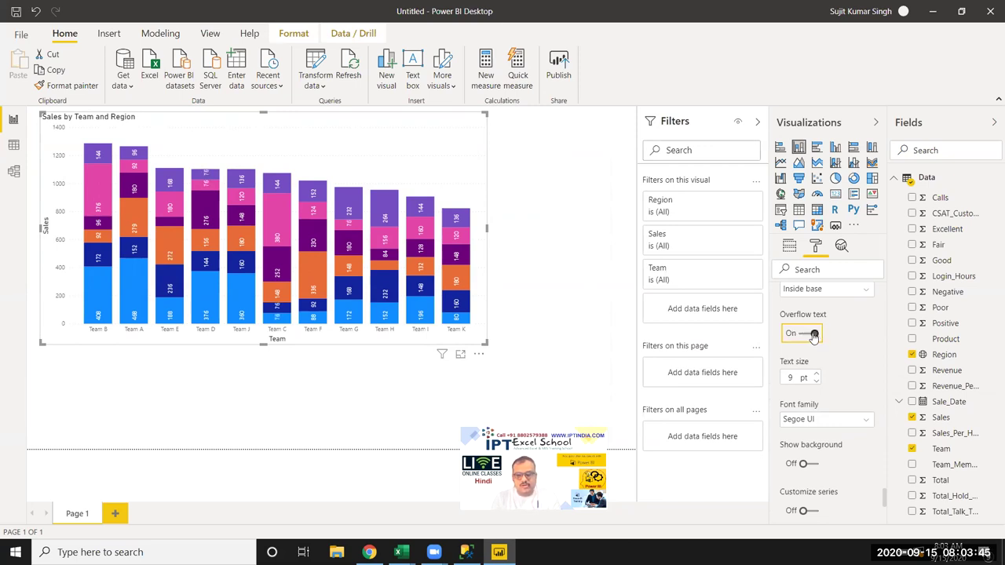
{"action": "left_click", "coordinate": [801, 335]}
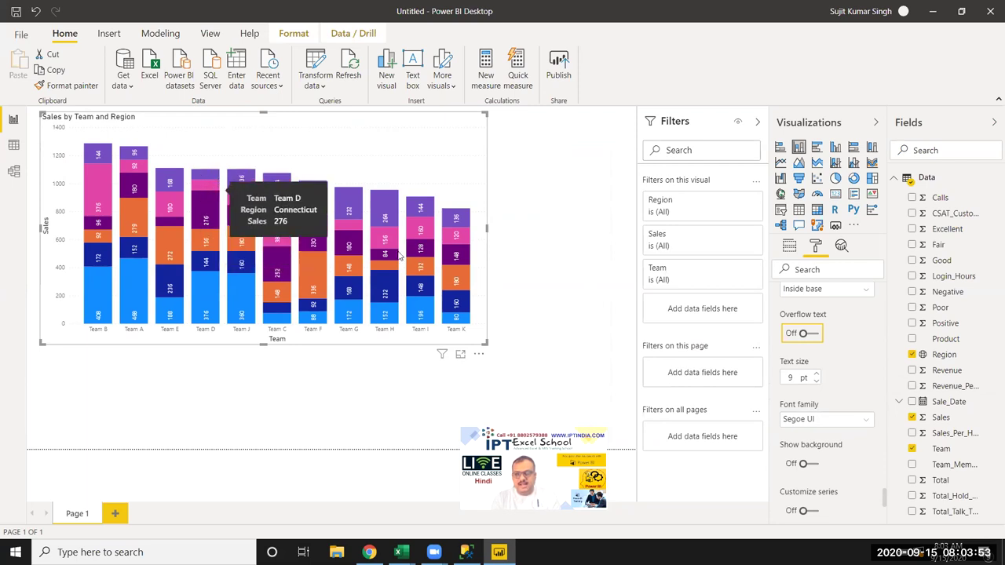
{"action": "left_click", "coordinate": [816, 334]}
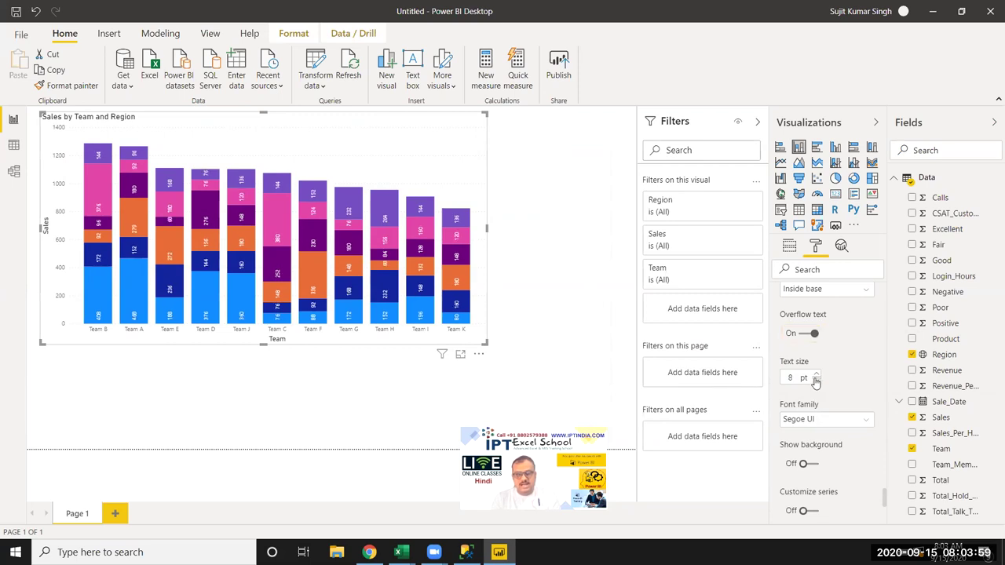
{"action": "scroll", "coordinate": [860, 408], "scroll_direction": "down", "scroll_amount": 2}
{"action": "scroll", "coordinate": [822, 345], "scroll_direction": "down", "scroll_amount": 1}
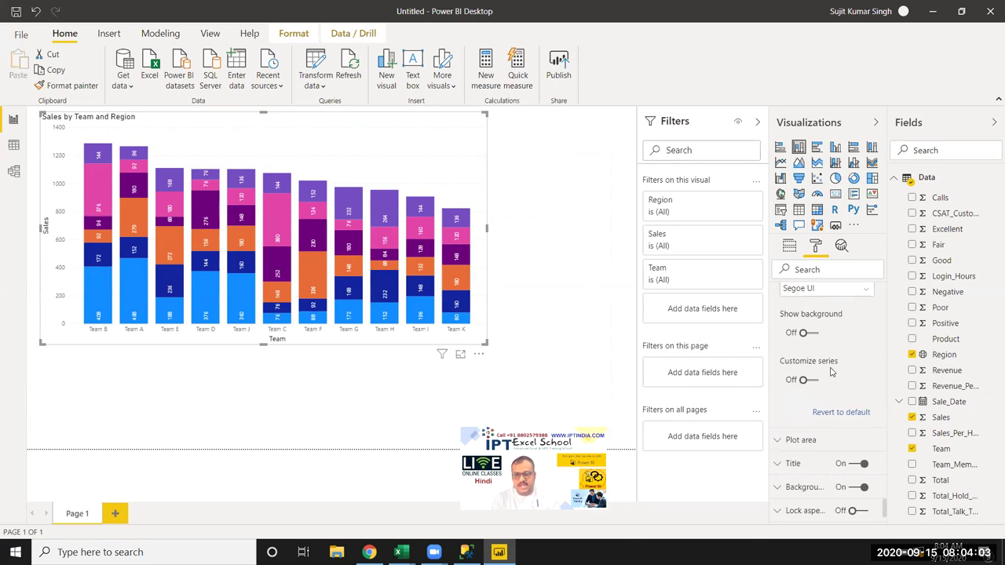
Step: Try a background on the data labels, then switch it off again
{"action": "left_click", "coordinate": [808, 333]}
{"action": "left_click", "coordinate": [814, 336]}
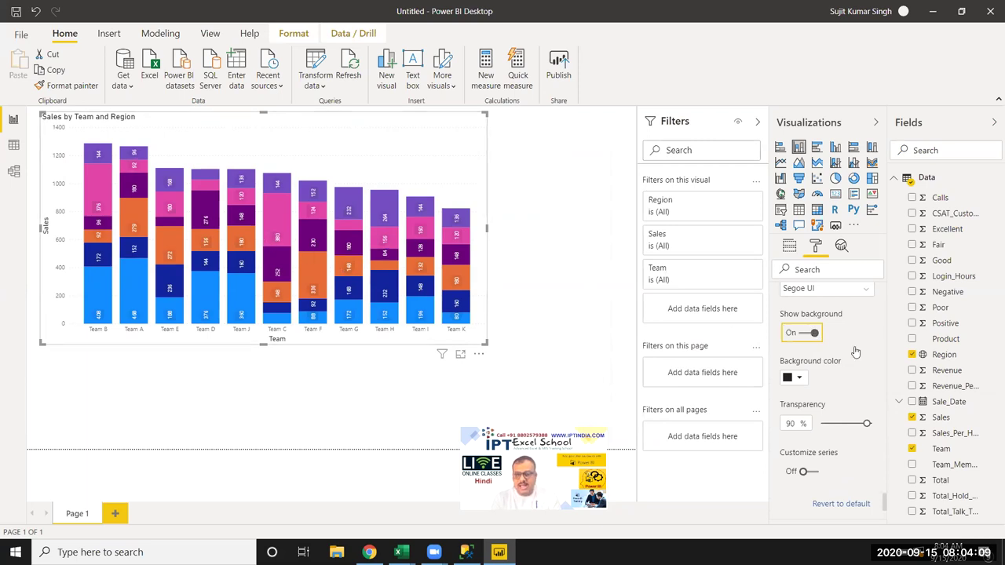
{"action": "left_click", "coordinate": [809, 332]}
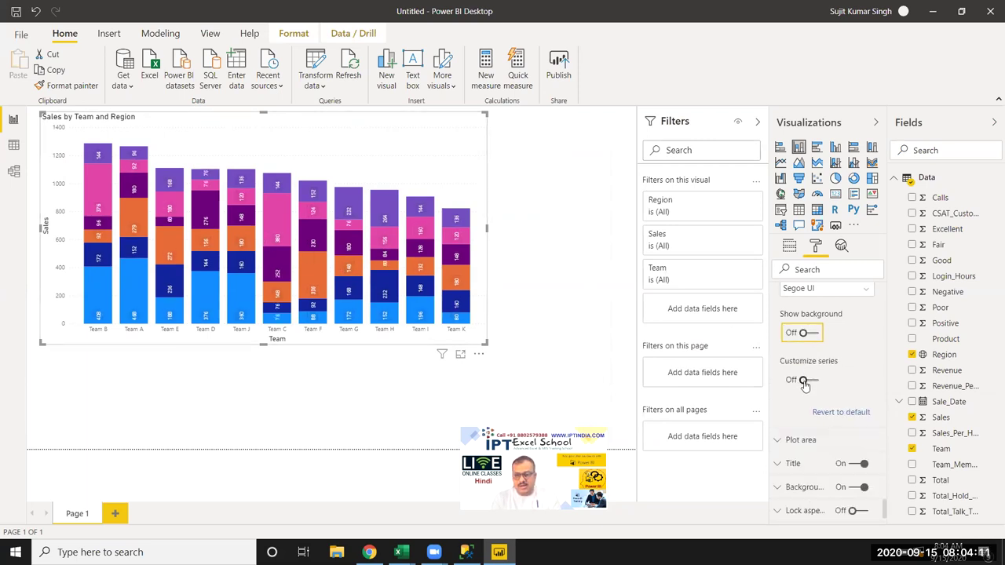
Step: Expand the chart's Plot area formatting card
{"action": "scroll", "coordinate": [826, 394], "scroll_direction": "down", "scroll_amount": 1}
{"action": "scroll", "coordinate": [826, 395], "scroll_direction": "down", "scroll_amount": 1}
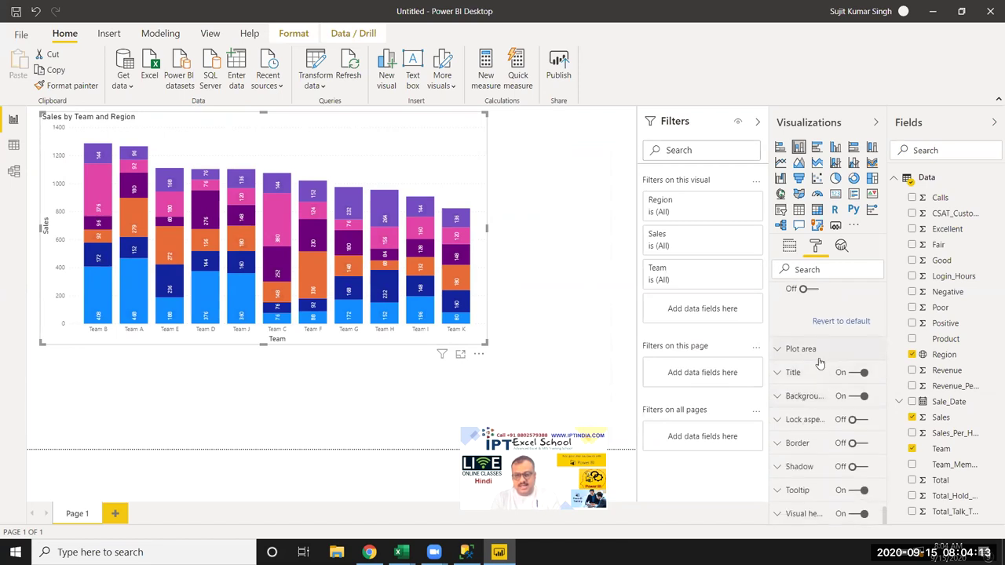
{"action": "left_click", "coordinate": [816, 353]}
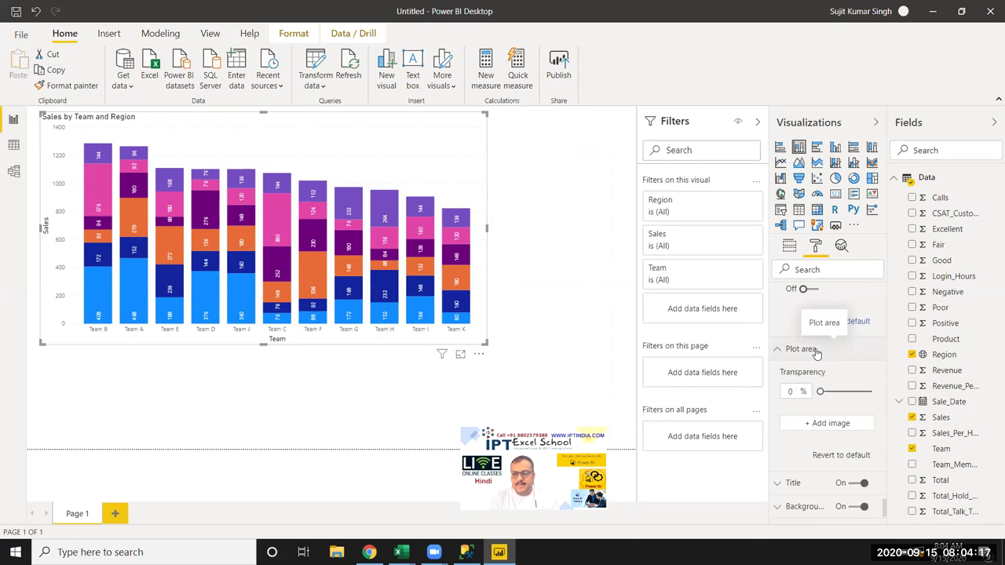
{"action": "scroll", "coordinate": [825, 393], "scroll_direction": "down", "scroll_amount": 2}
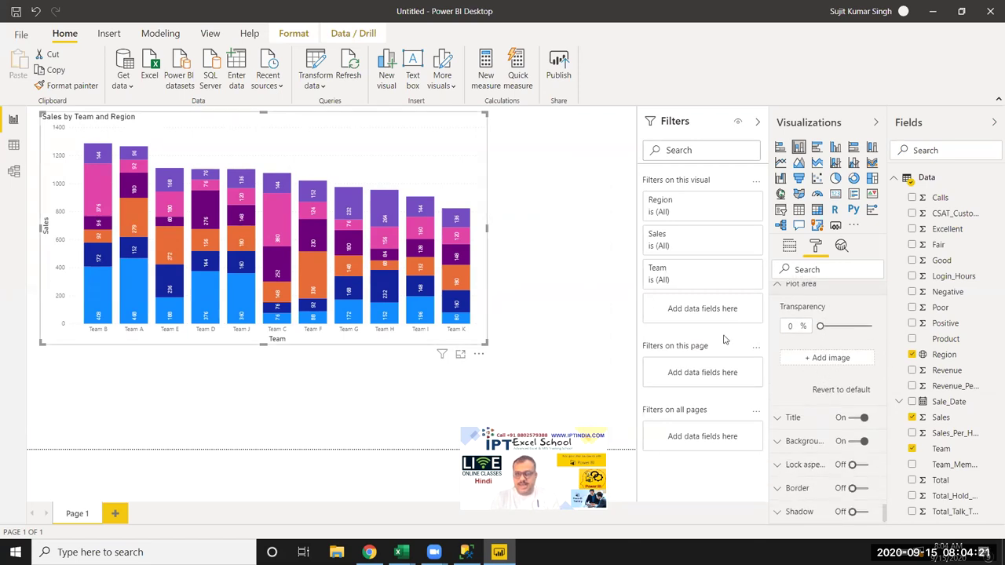
Step: Add Power BI.jpg from Documents as the plot area background image
{"action": "left_click", "coordinate": [803, 363]}
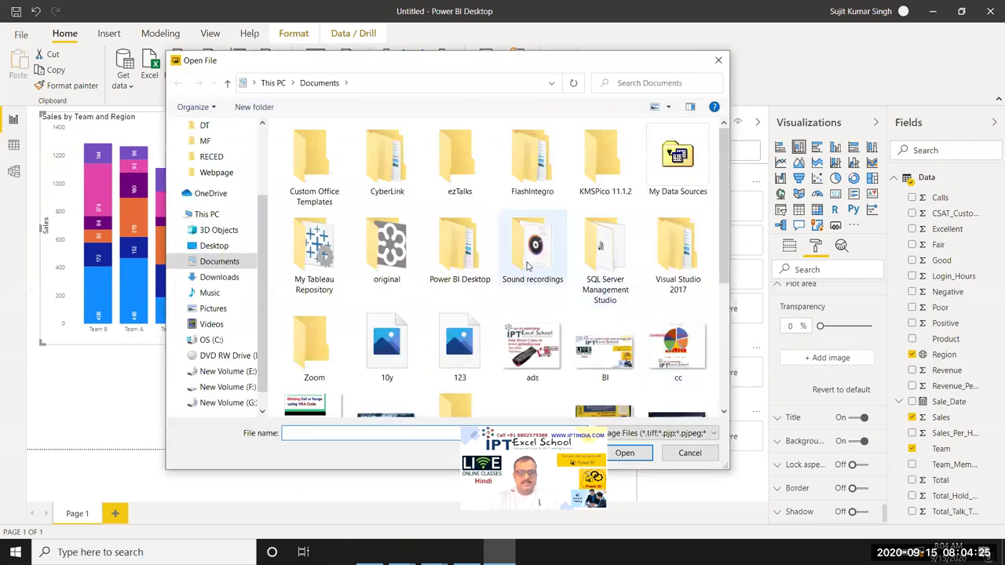
{"action": "scroll", "coordinate": [579, 394], "scroll_direction": "down", "scroll_amount": 3}
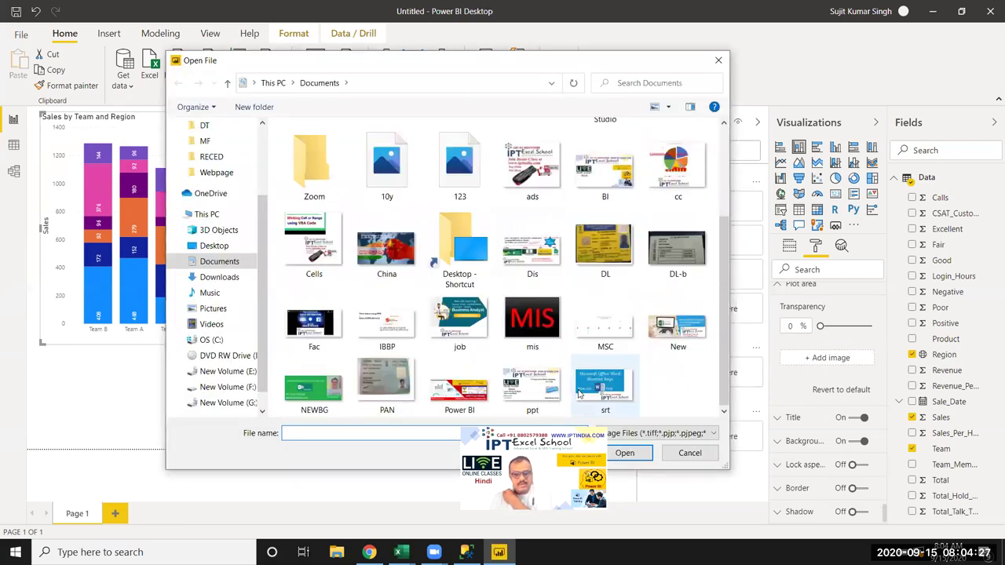
{"action": "double_click", "coordinate": [485, 388]}
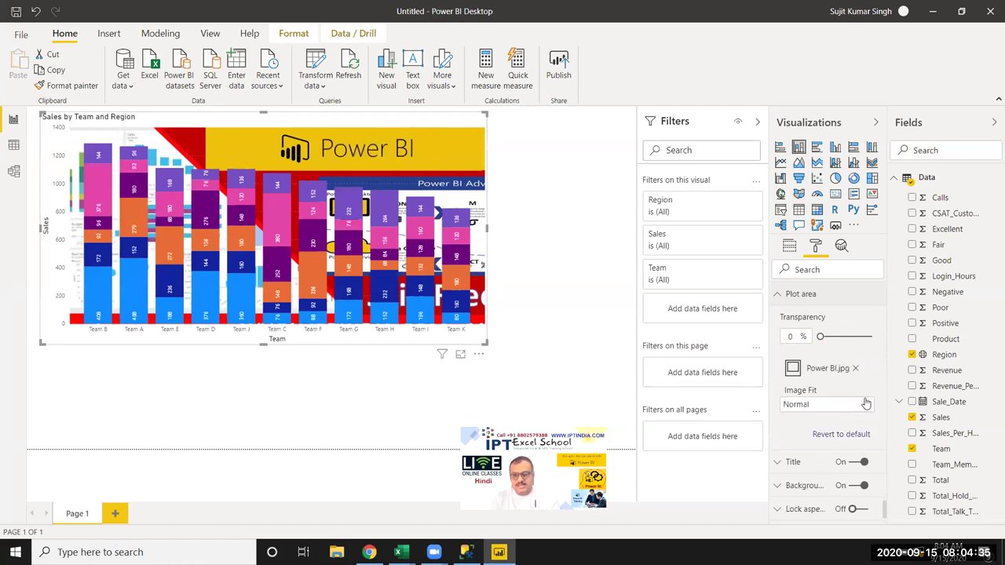
Step: Raise the plot-area background image transparency to 68% so the columns stand out
{"action": "left_click_drag", "start_coordinate": [818, 337], "coordinate": [855, 338]}
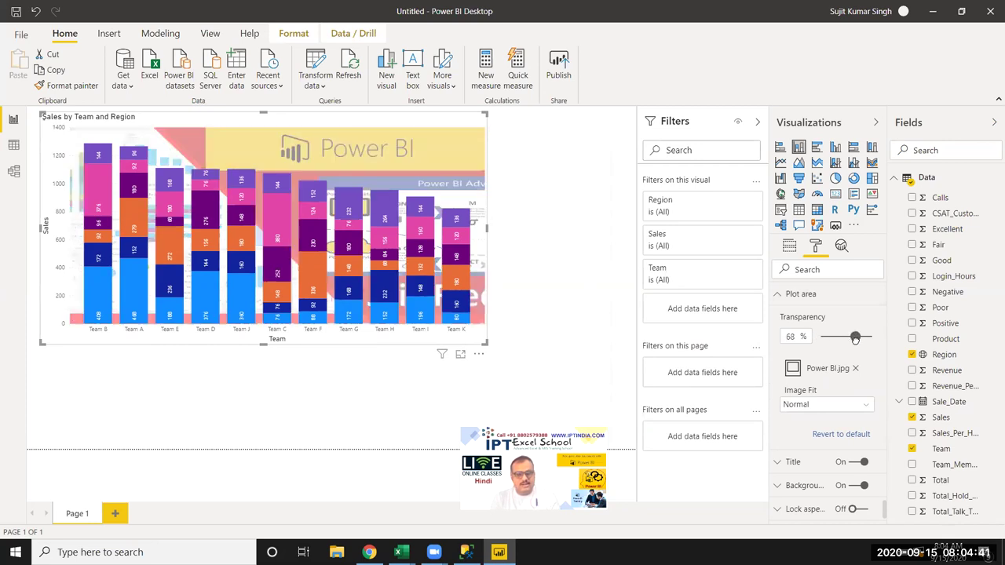
{"action": "scroll", "coordinate": [854, 350], "scroll_direction": "down", "scroll_amount": 2}
{"action": "left_click", "coordinate": [814, 379]}
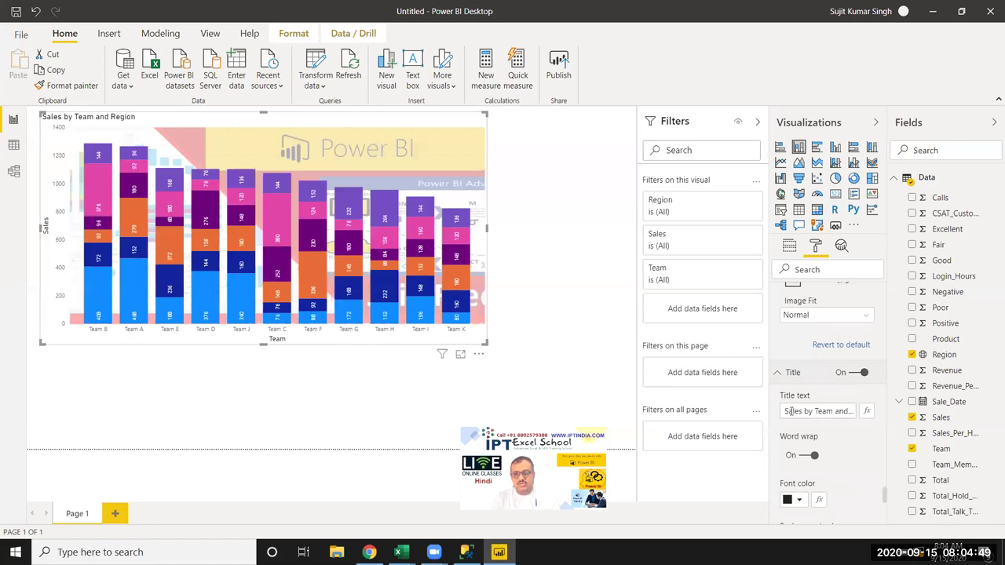
{"action": "left_click_drag", "start_coordinate": [790, 411], "coordinate": [856, 412]}
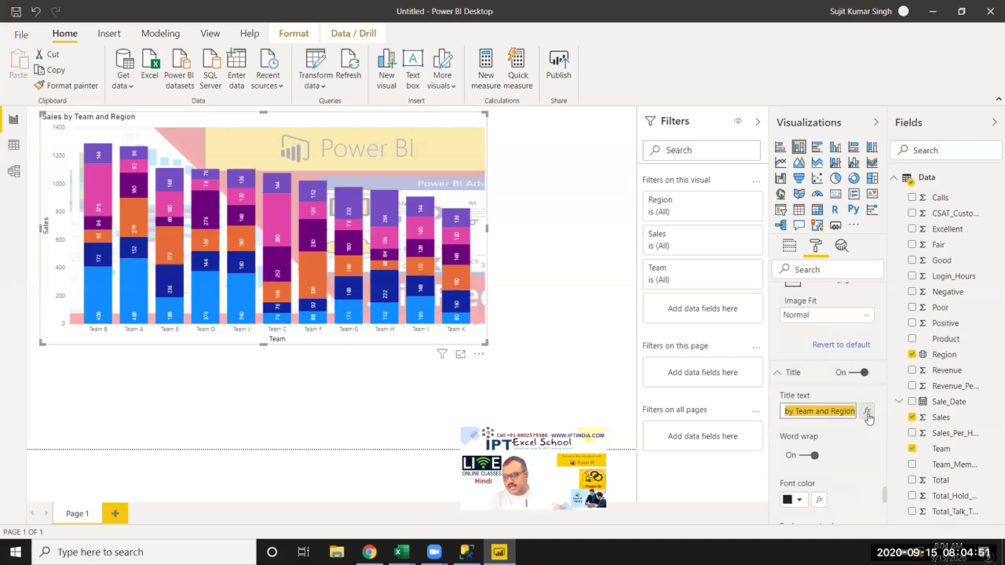
{"action": "scroll", "coordinate": [860, 440], "scroll_direction": "down", "scroll_amount": 2}
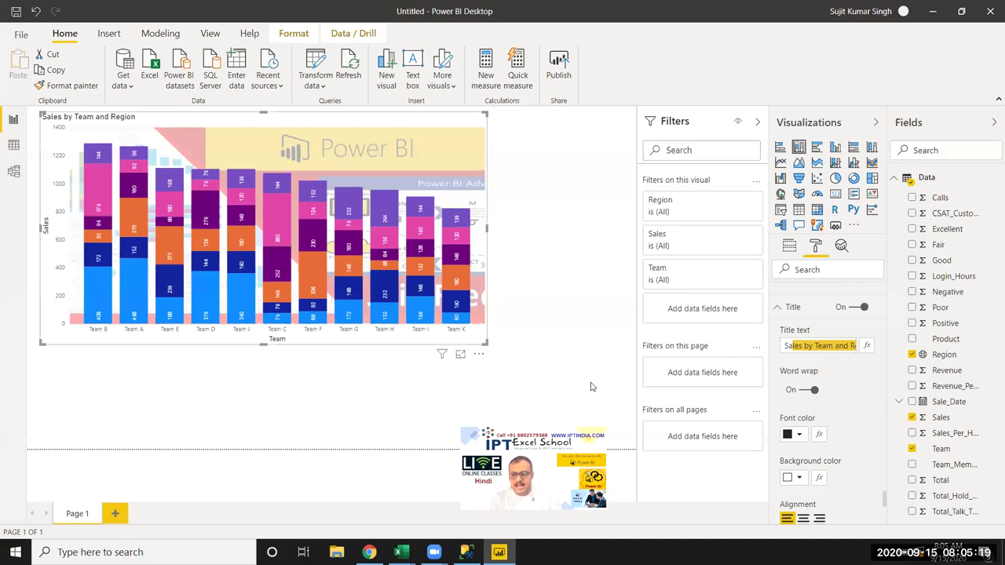
{"action": "scroll", "coordinate": [804, 444], "scroll_direction": "down", "scroll_amount": 2}
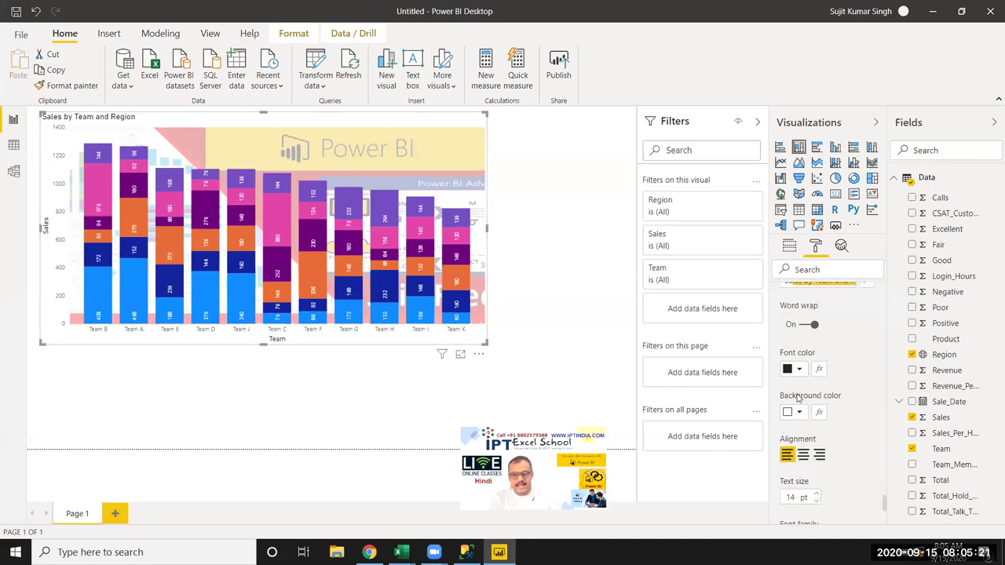
{"action": "scroll", "coordinate": [799, 405], "scroll_direction": "down", "scroll_amount": 2}
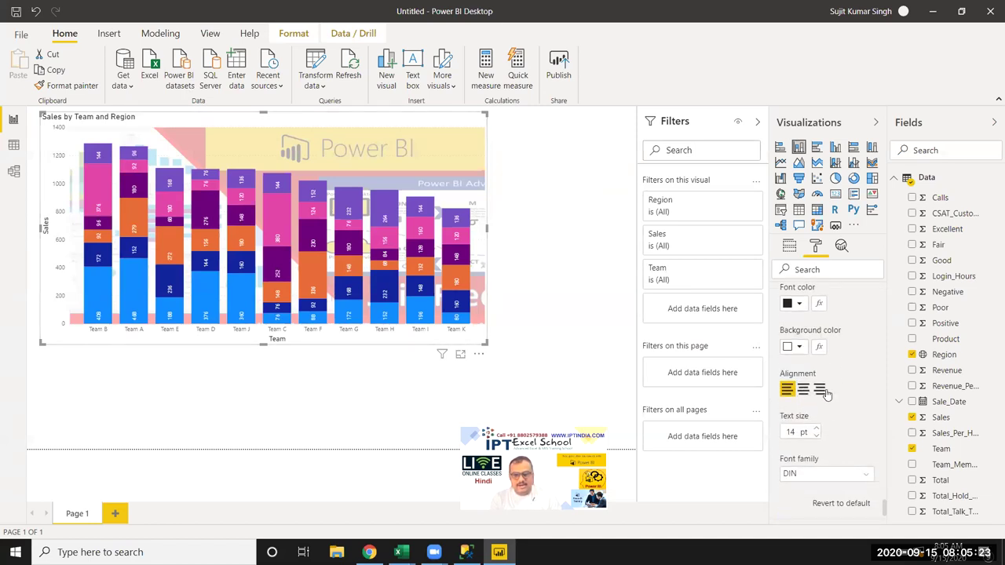
{"action": "scroll", "coordinate": [852, 416], "scroll_direction": "down", "scroll_amount": 3}
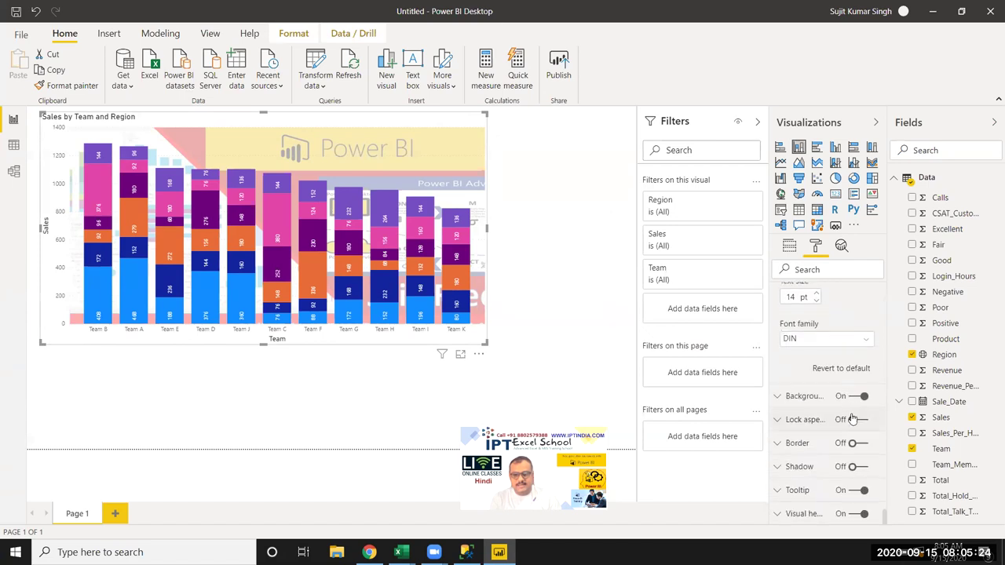
{"action": "left_click", "coordinate": [807, 398]}
{"action": "scroll", "coordinate": [829, 420], "scroll_direction": "down", "scroll_amount": 1}
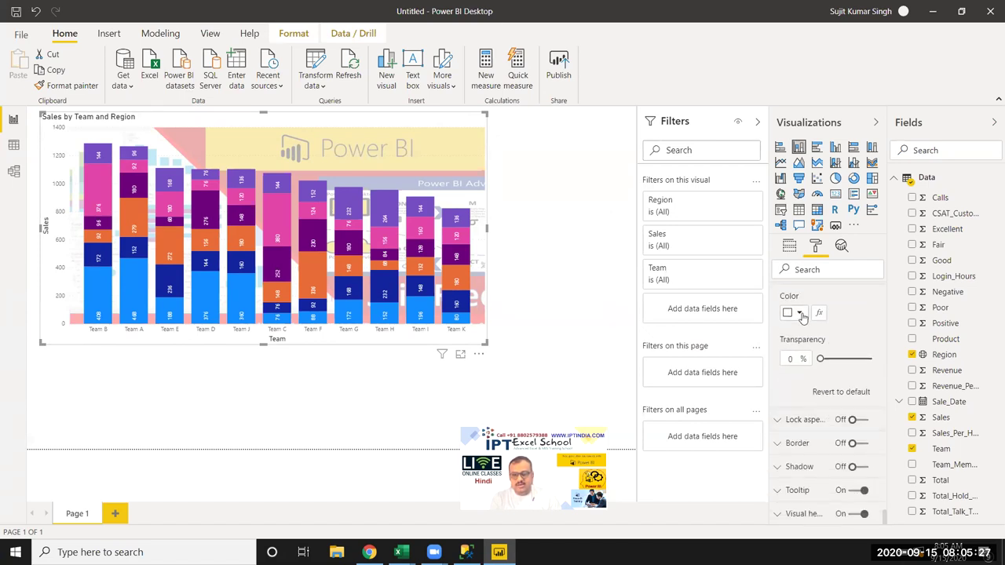
{"action": "left_click", "coordinate": [799, 312]}
{"action": "left_click", "coordinate": [799, 312]}
{"action": "left_click", "coordinate": [804, 421]}
{"action": "scroll", "coordinate": [804, 424], "scroll_direction": "down", "scroll_amount": 1}
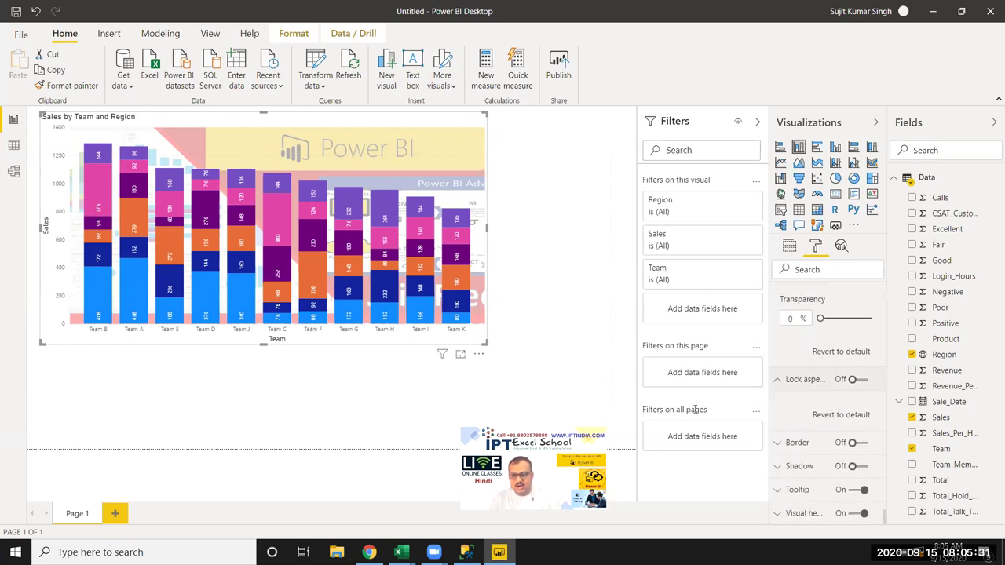
{"action": "left_click", "coordinate": [797, 443]}
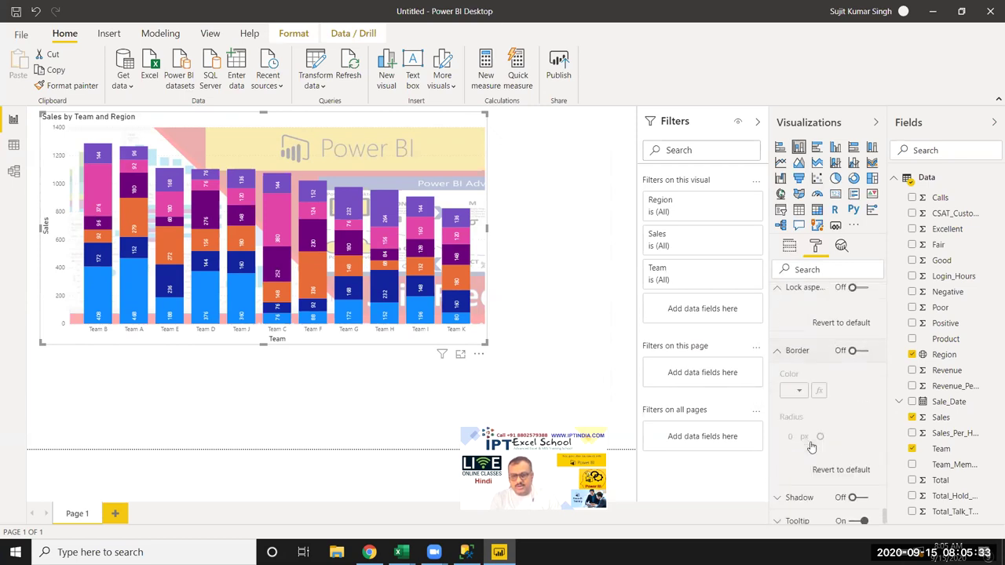
{"action": "left_click", "coordinate": [807, 468]}
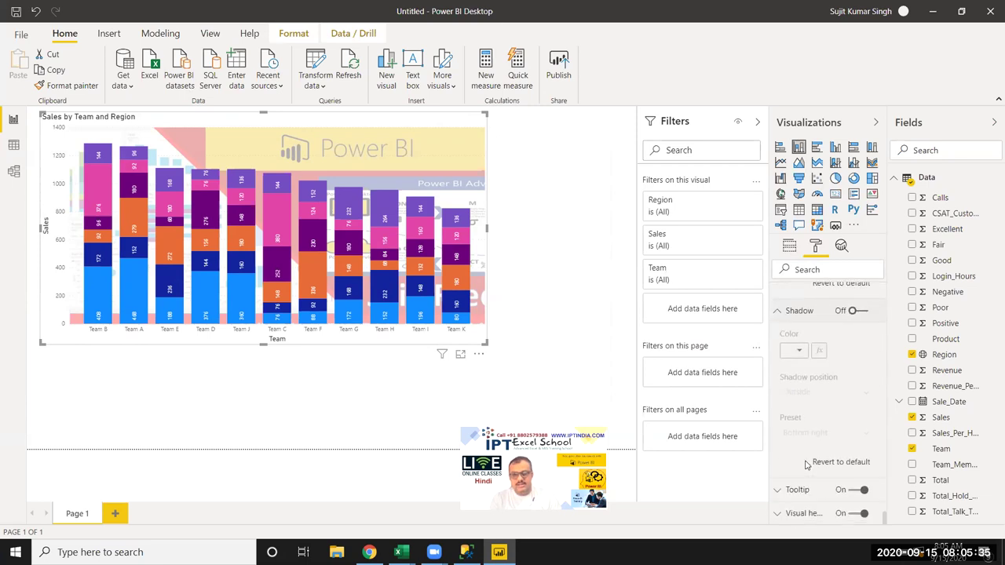
{"action": "left_click", "coordinate": [797, 490]}
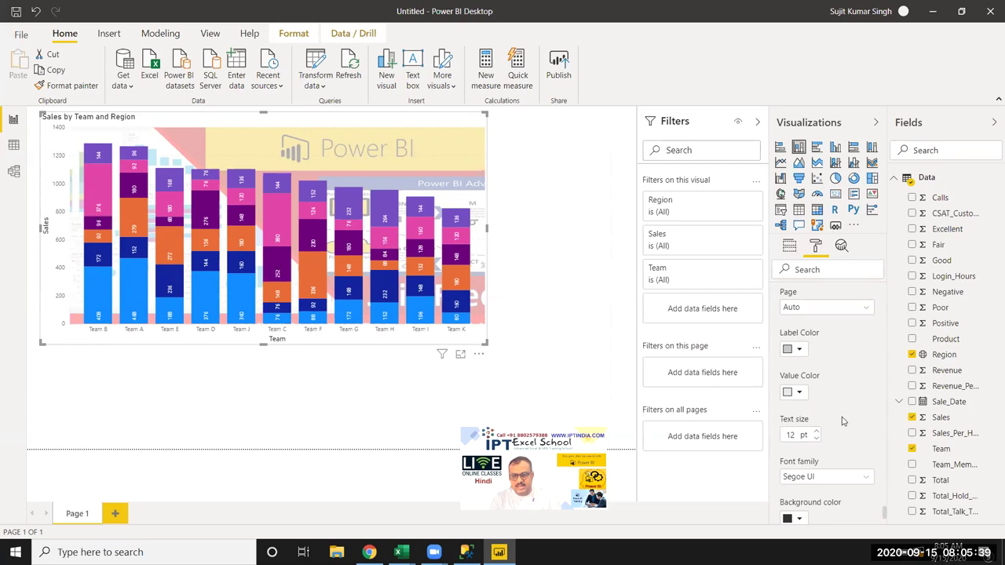
{"action": "scroll", "coordinate": [842, 422], "scroll_direction": "down", "scroll_amount": 3}
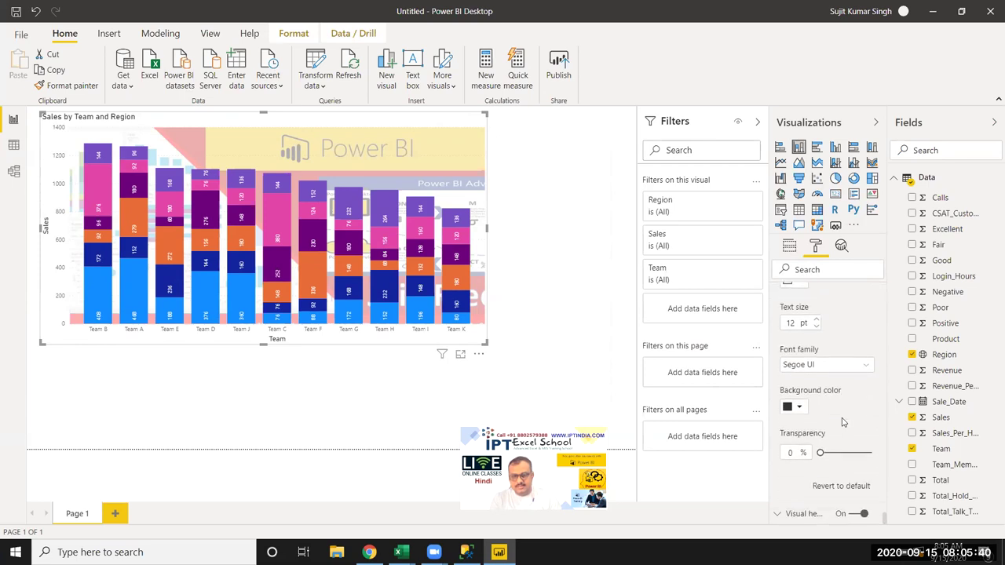
{"action": "left_click", "coordinate": [804, 515]}
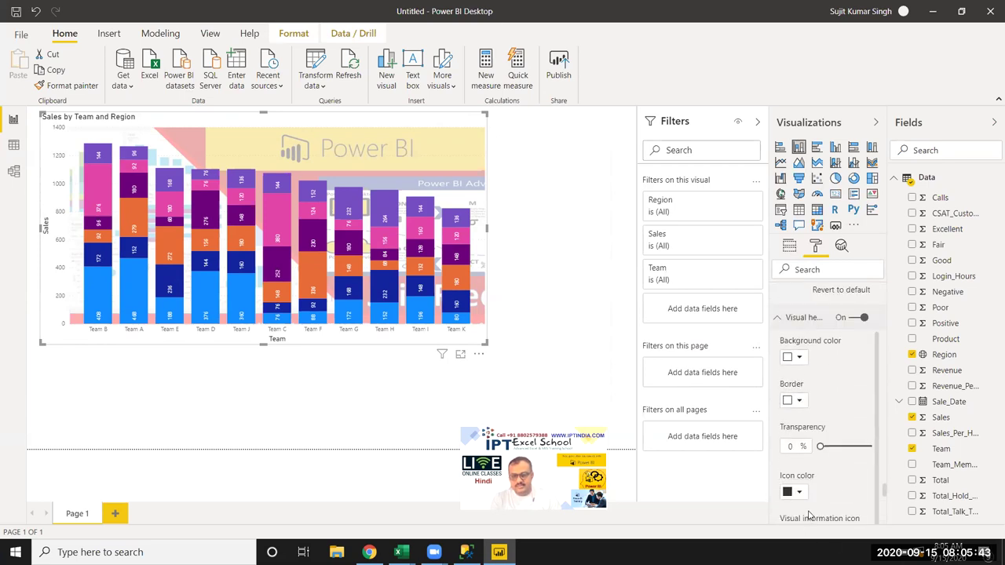
{"action": "scroll", "coordinate": [827, 434], "scroll_direction": "up", "scroll_amount": 1}
{"action": "scroll", "coordinate": [827, 426], "scroll_direction": "up", "scroll_amount": 1}
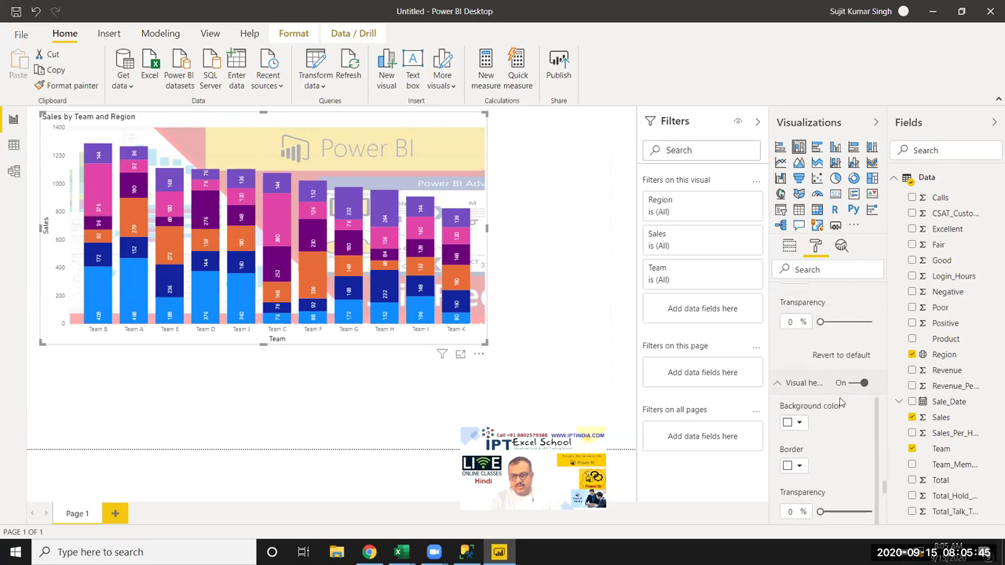
{"action": "left_click", "coordinate": [852, 386]}
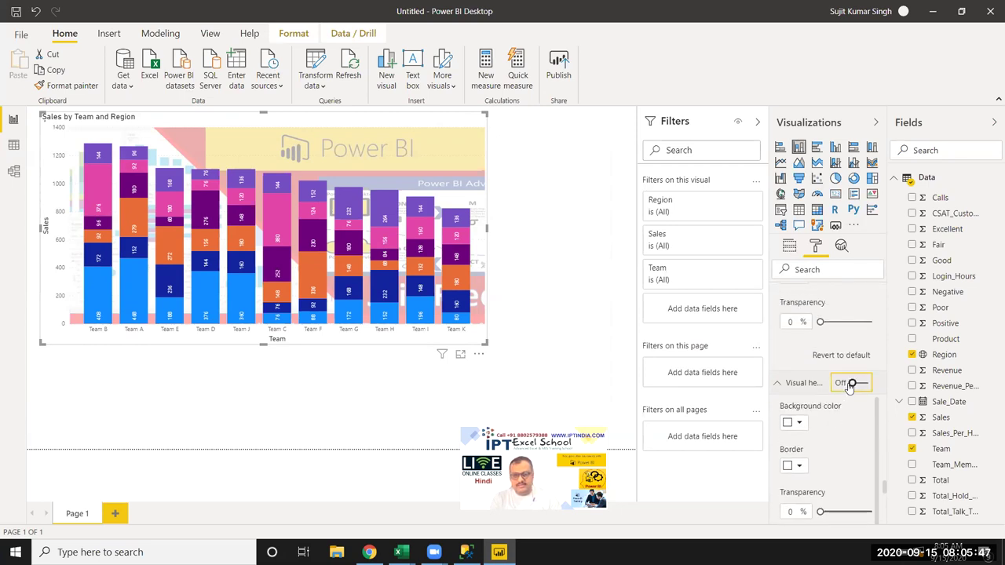
{"action": "left_click", "coordinate": [856, 385]}
{"action": "scroll", "coordinate": [827, 471], "scroll_direction": "down", "scroll_amount": 2}
{"action": "scroll", "coordinate": [828, 486], "scroll_direction": "down", "scroll_amount": 5}
{"action": "scroll", "coordinate": [827, 492], "scroll_direction": "down", "scroll_amount": 1}
{"action": "scroll", "coordinate": [827, 492], "scroll_direction": "down", "scroll_amount": 3}
{"action": "scroll", "coordinate": [827, 489], "scroll_direction": "up", "scroll_amount": 1}
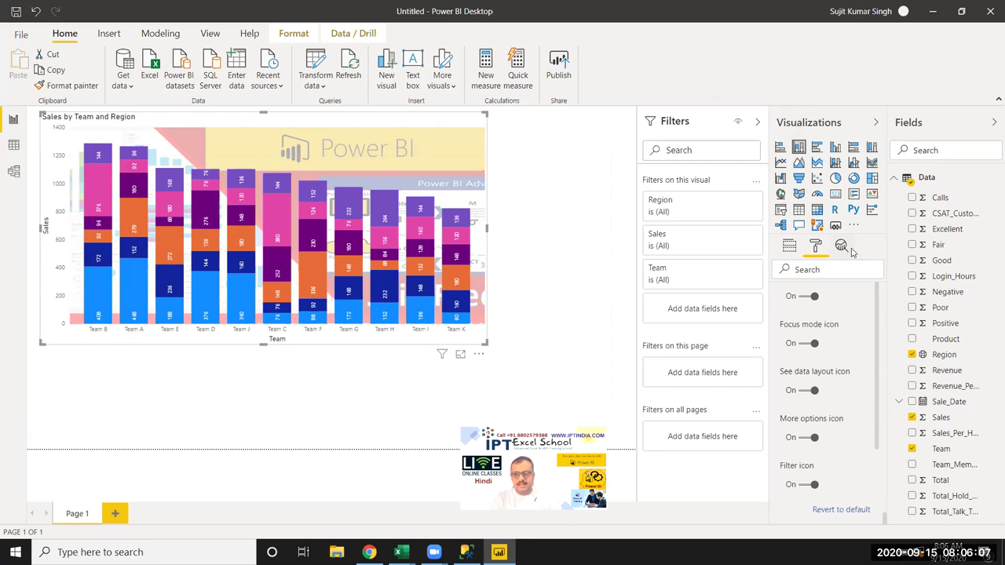
Step: Add an Analytics-pane constant line to the chart with value 100
{"action": "left_click", "coordinate": [842, 246]}
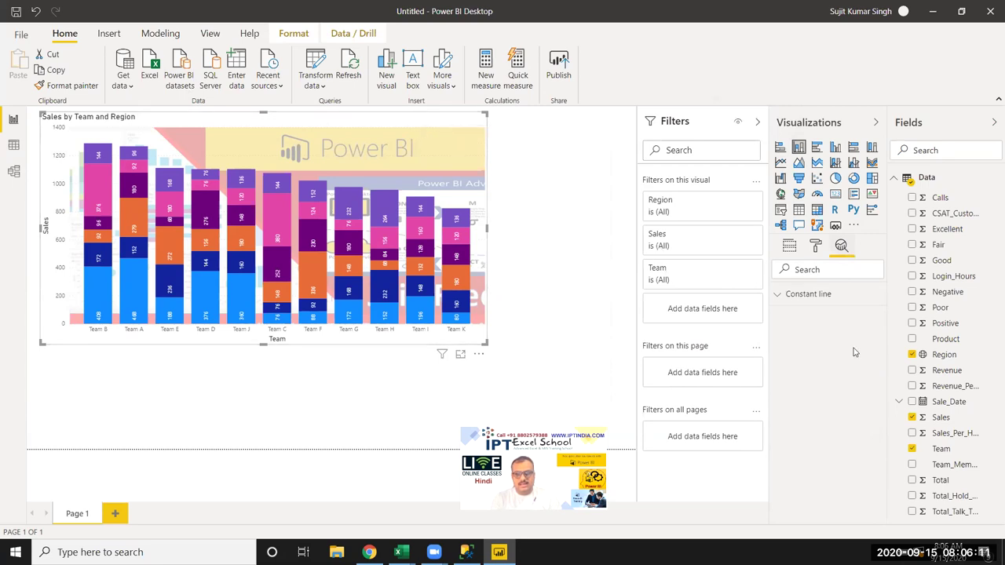
{"action": "left_click", "coordinate": [806, 298]}
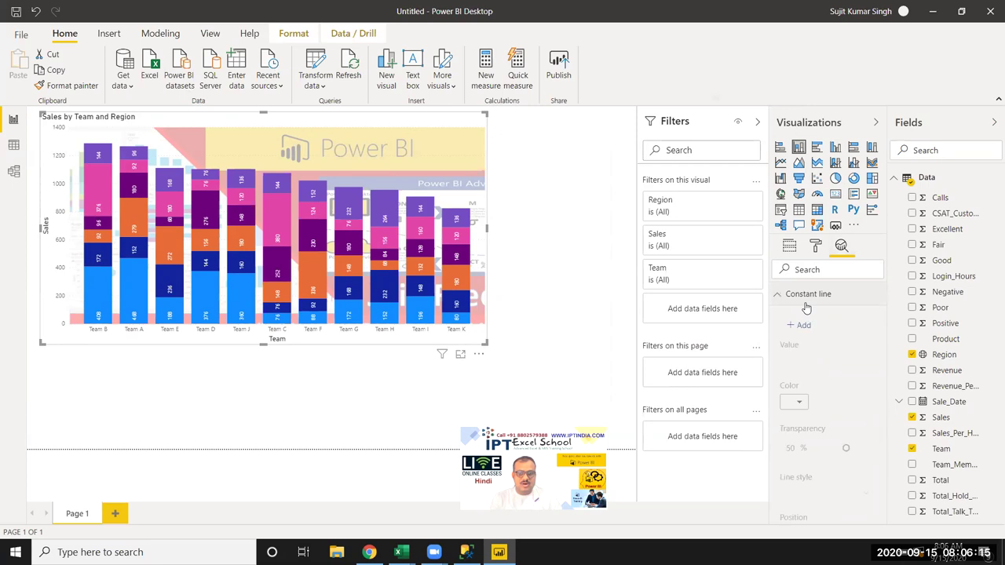
{"action": "left_click", "coordinate": [802, 325]}
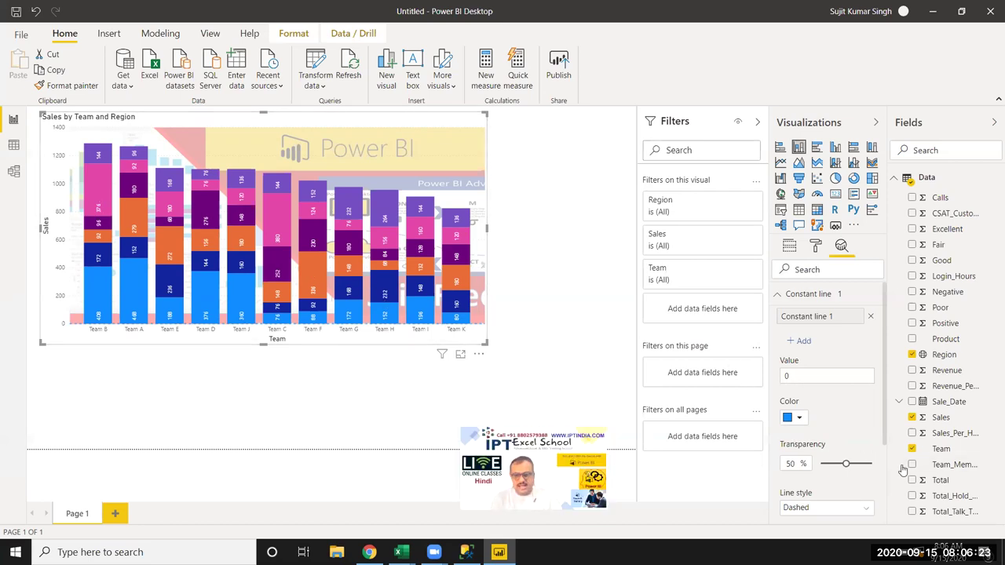
{"action": "left_click", "coordinate": [797, 376]}
{"action": "type", "text": "5"}
{"action": "key", "text": "BackSpace"}
{"action": "type", "text": "000"}
{"action": "key", "text": "Tab"}
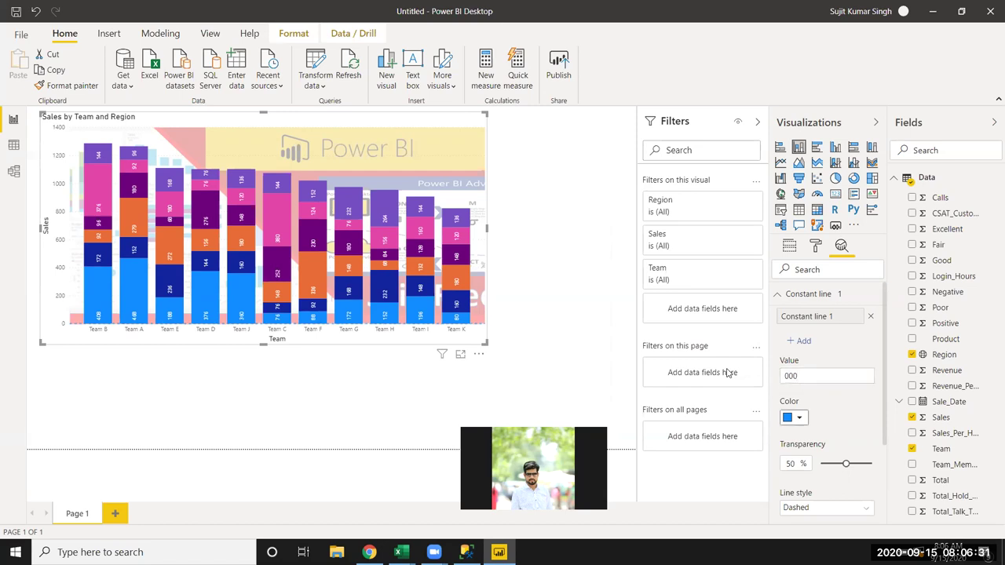
{"action": "key", "text": "shift+Tab"}
{"action": "type", "text": "10"}
{"action": "key", "text": "Tab"}
Step: Color the constant line black and set its transparency to 3%
{"action": "left_click", "coordinate": [802, 423]}
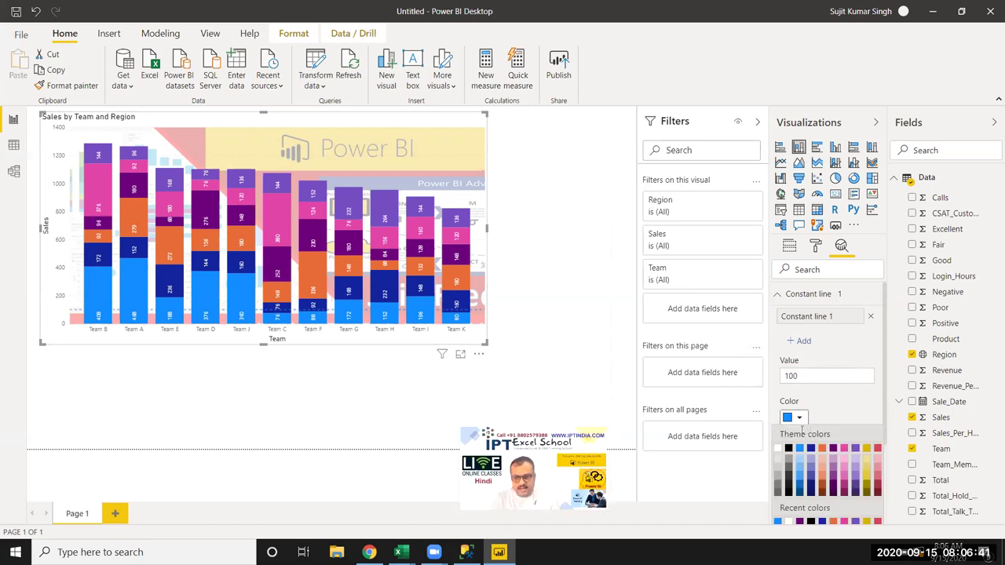
{"action": "left_click", "coordinate": [789, 451]}
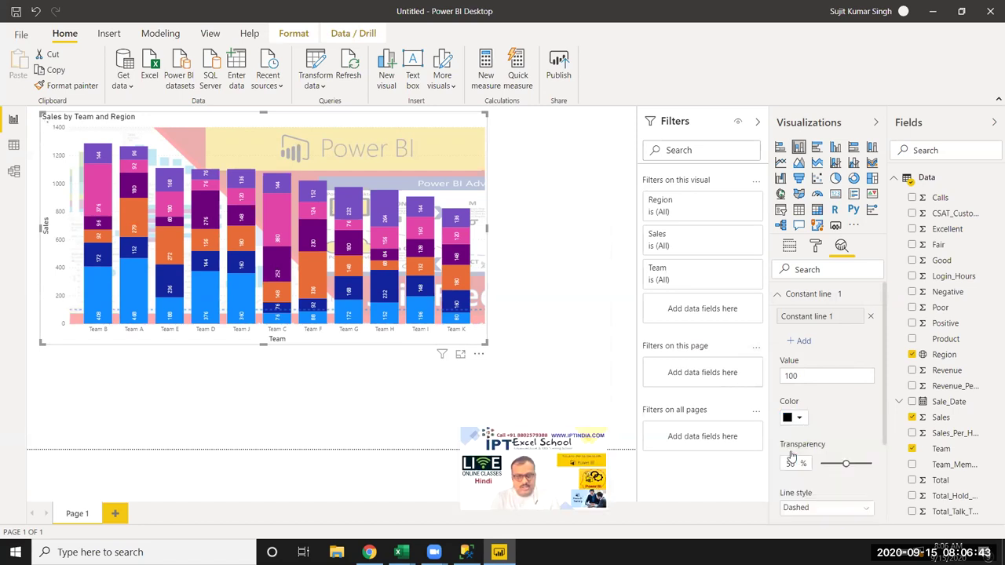
{"action": "scroll", "coordinate": [835, 447], "scroll_direction": "down", "scroll_amount": 1}
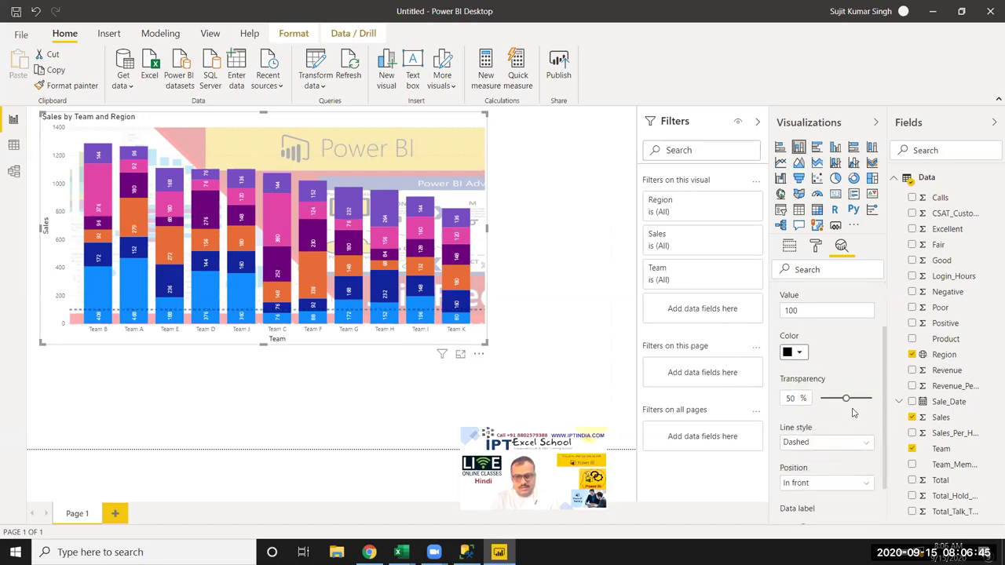
{"action": "left_click_drag", "start_coordinate": [845, 398], "coordinate": [821, 398]}
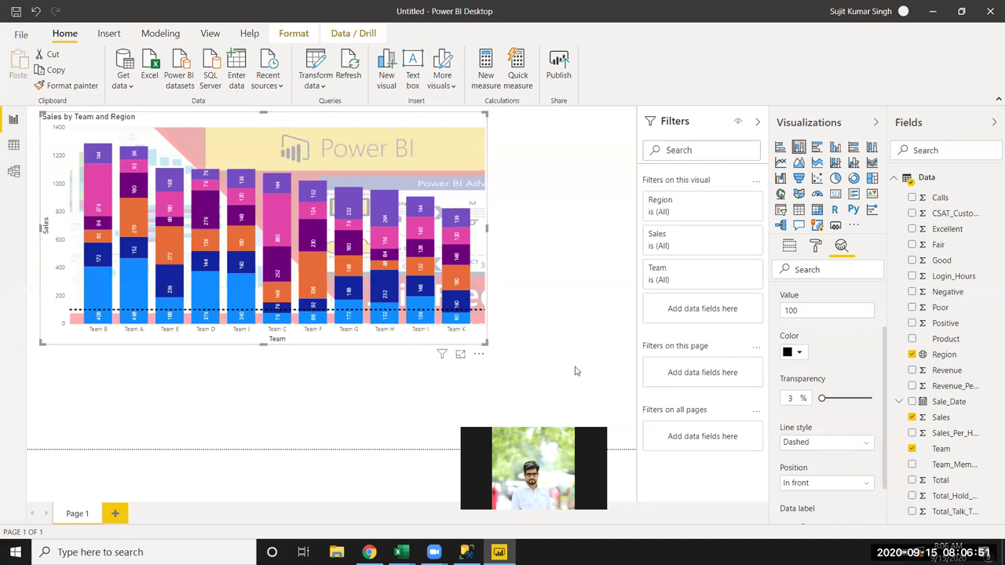
Step: Make the constant line style Solid and switch its data label on
{"action": "scroll", "coordinate": [858, 399], "scroll_direction": "down", "scroll_amount": 2}
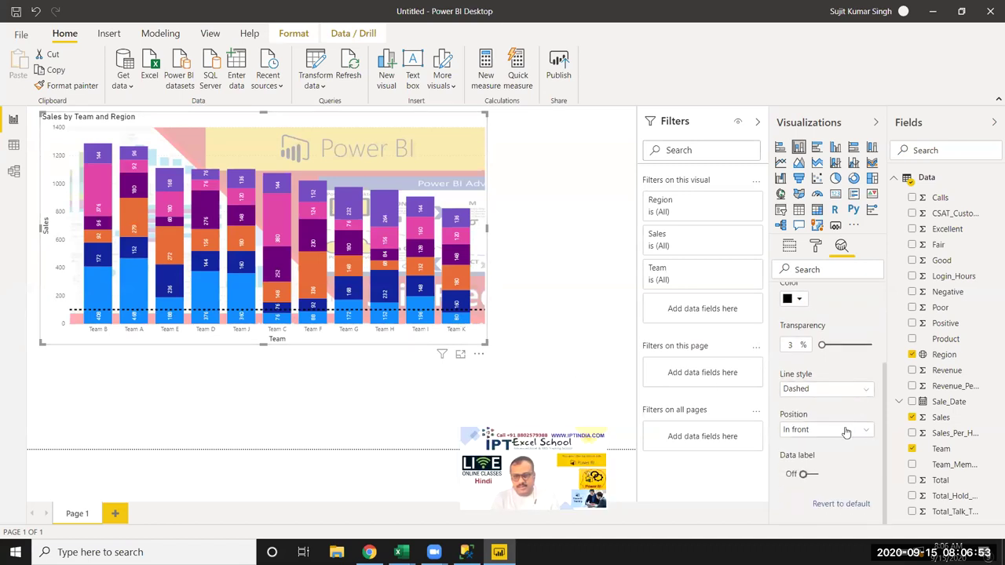
{"action": "left_click", "coordinate": [815, 390]}
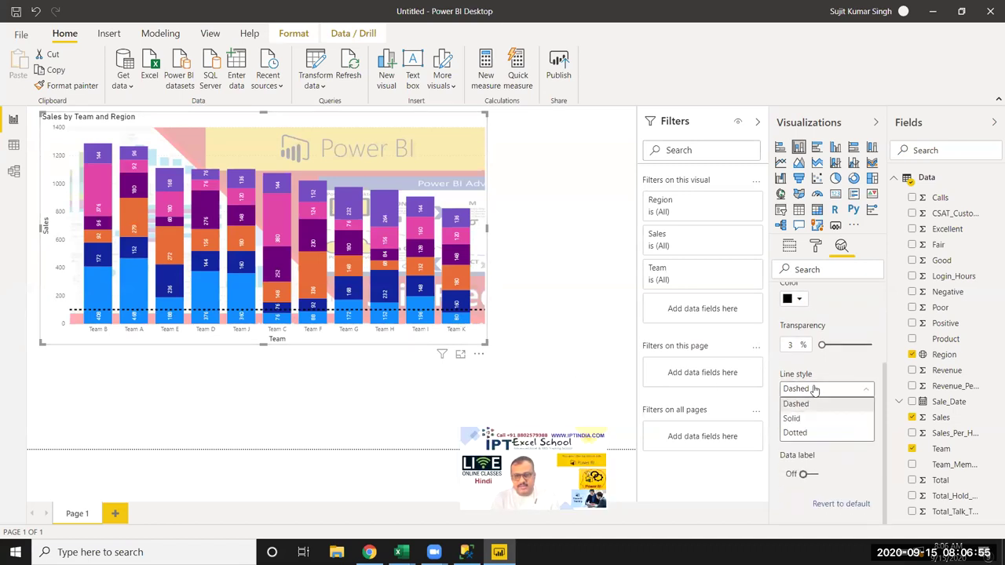
{"action": "left_click", "coordinate": [791, 419]}
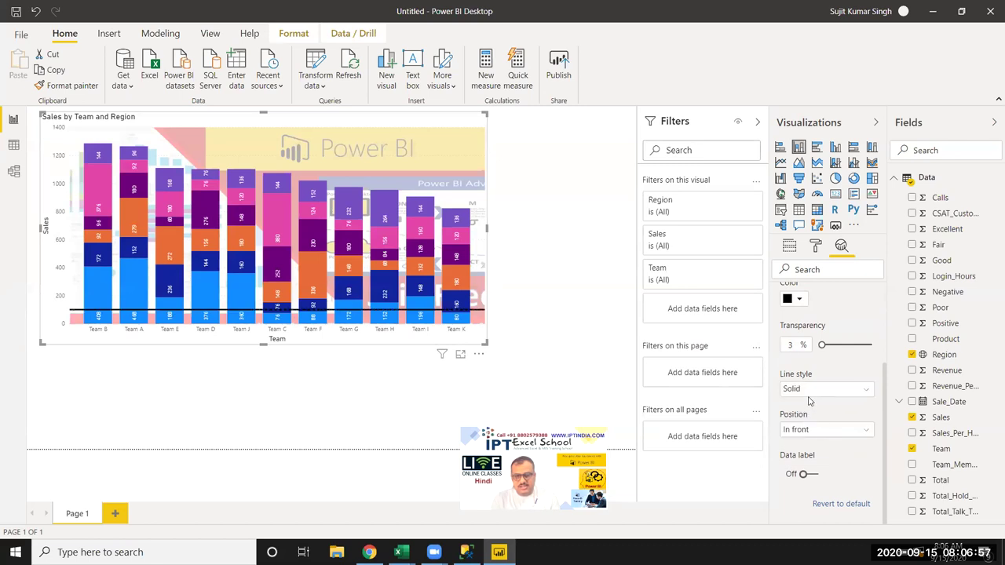
{"action": "left_click", "coordinate": [809, 393]}
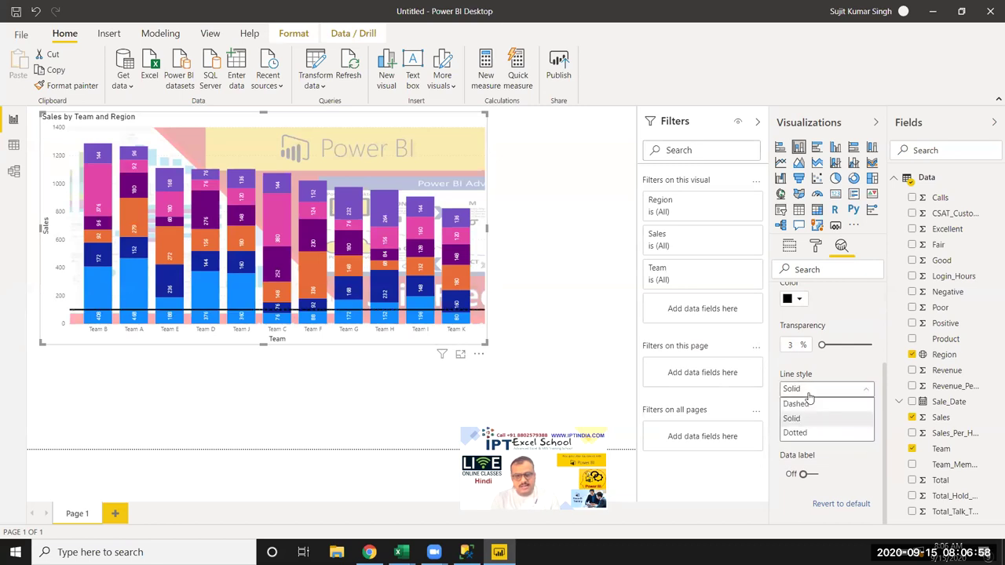
{"action": "left_click", "coordinate": [801, 432]}
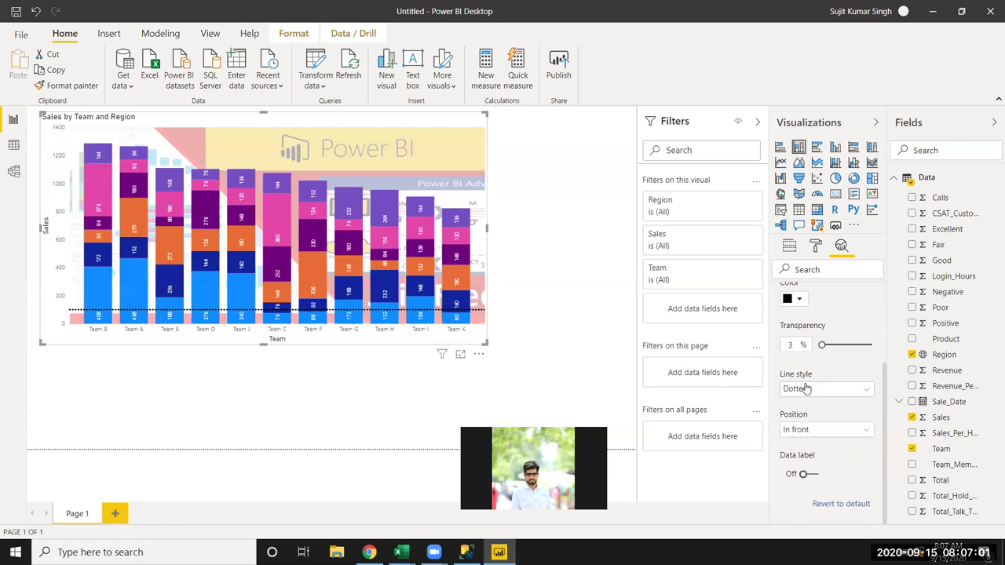
{"action": "left_click", "coordinate": [806, 390]}
{"action": "left_click", "coordinate": [794, 419]}
{"action": "left_click", "coordinate": [814, 477]}
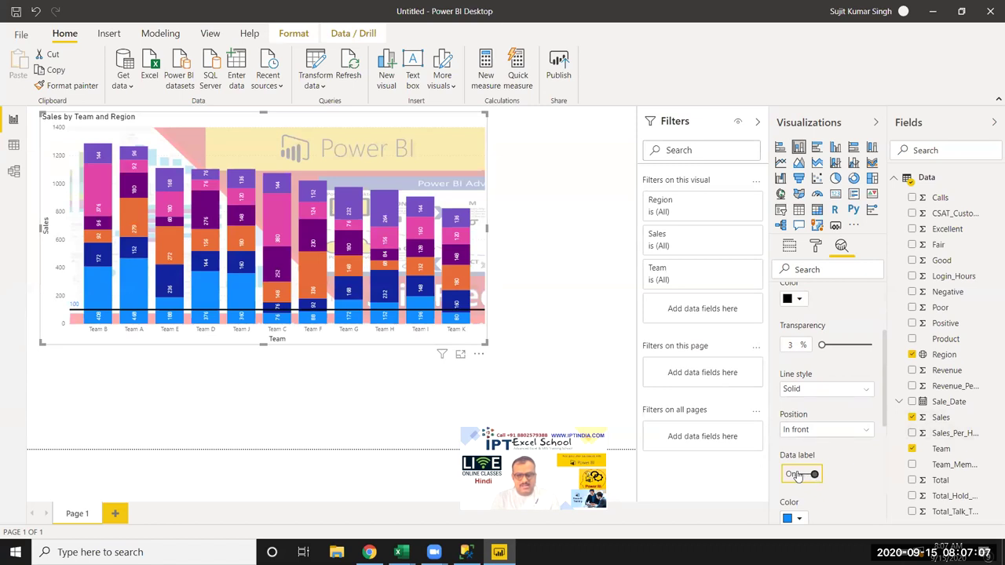
{"action": "scroll", "coordinate": [864, 479], "scroll_direction": "down", "scroll_amount": 5}
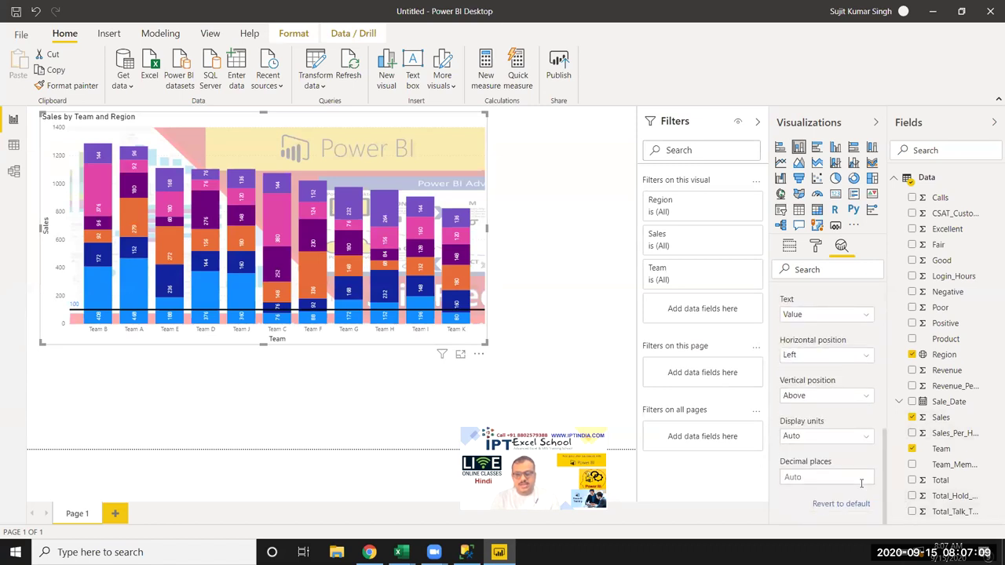
{"action": "scroll", "coordinate": [862, 479], "scroll_direction": "up", "scroll_amount": 3}
{"action": "scroll", "coordinate": [861, 471], "scroll_direction": "up", "scroll_amount": 3}
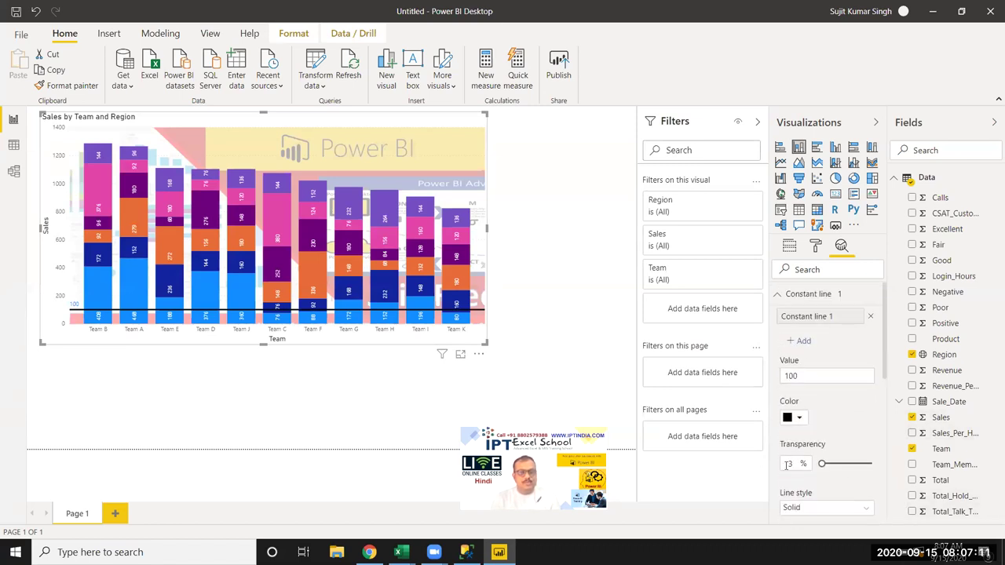
Step: Deselect the Sales by Team and Region chart on the report canvas
{"action": "left_click", "coordinate": [772, 259]}
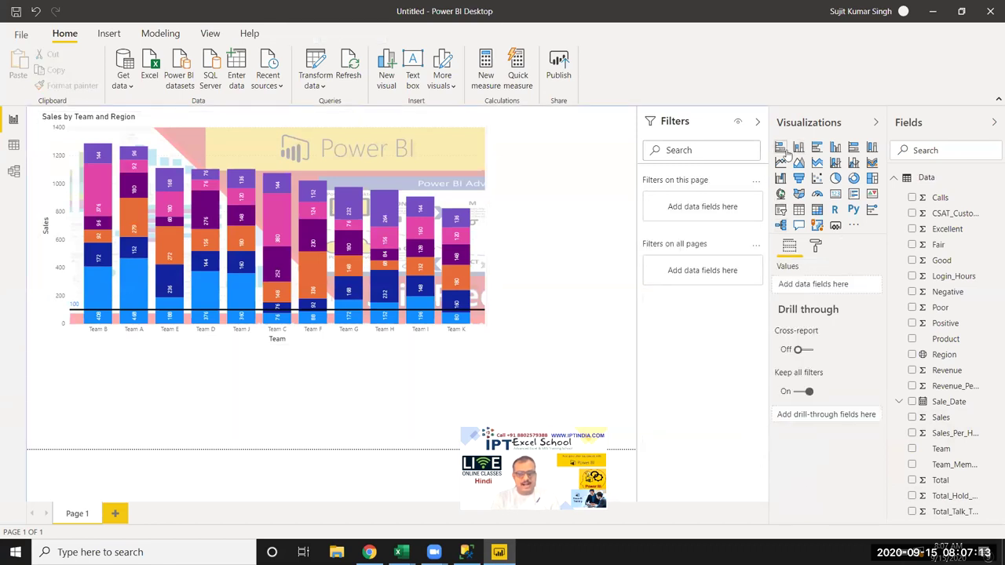